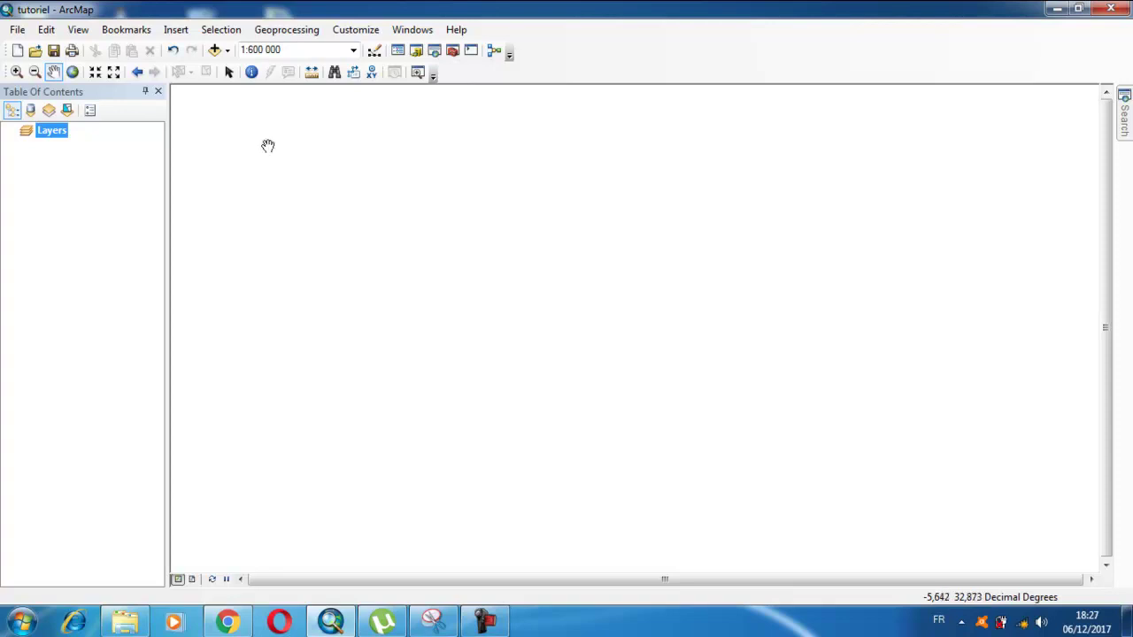
Add the mnt.tif elevation raster from the Projet folder to the map.
left_click(227, 51)
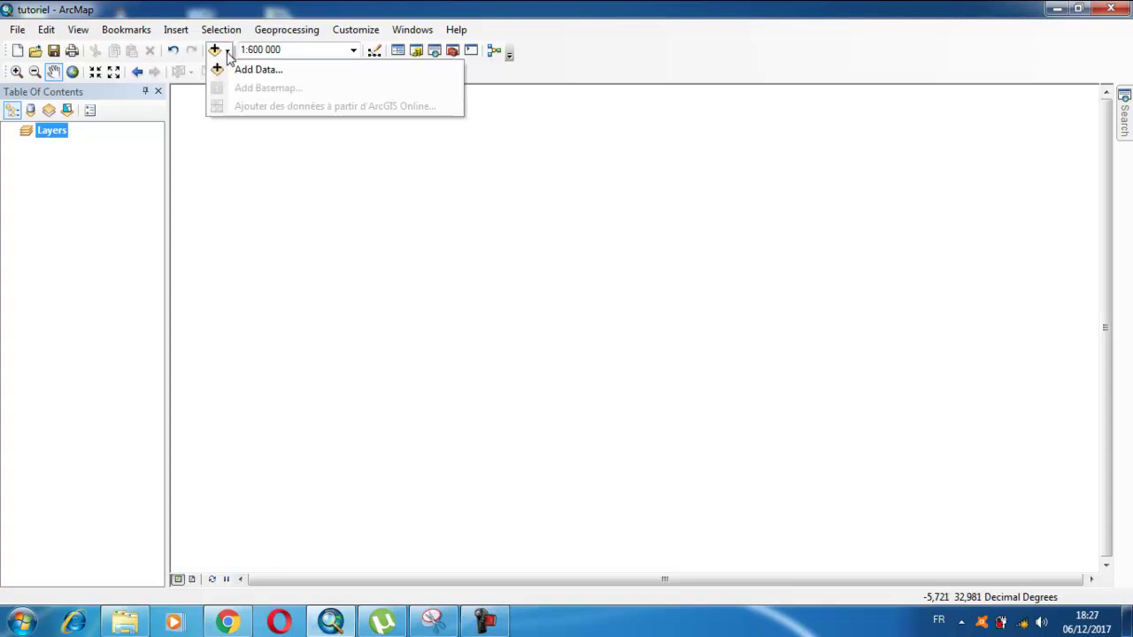
left_click(249, 70)
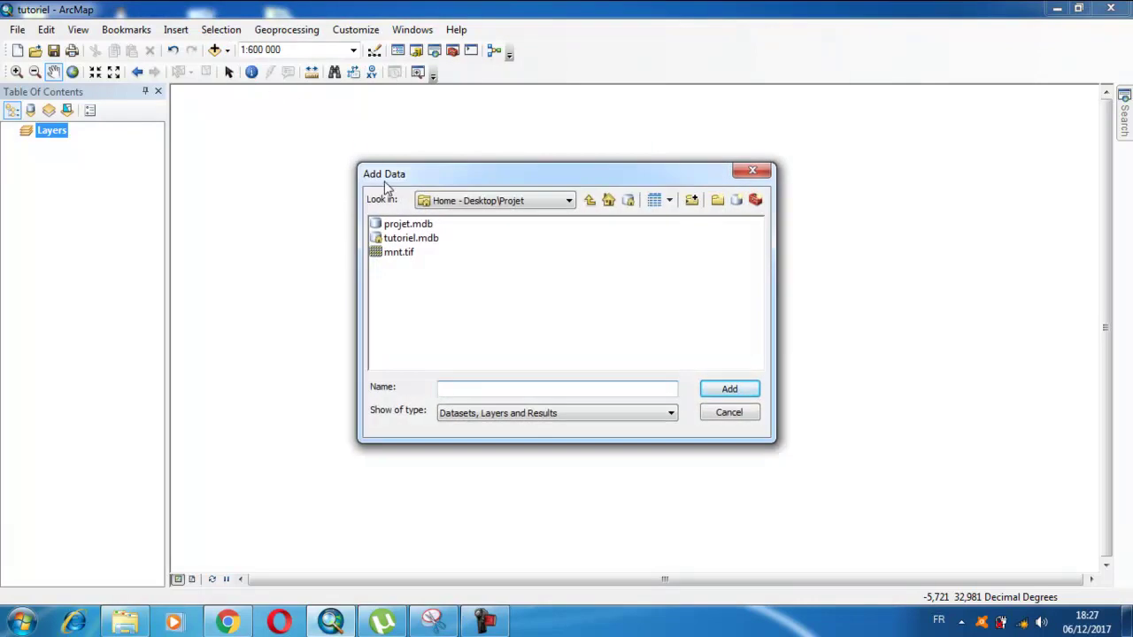
left_click(398, 252)
left_click(744, 386)
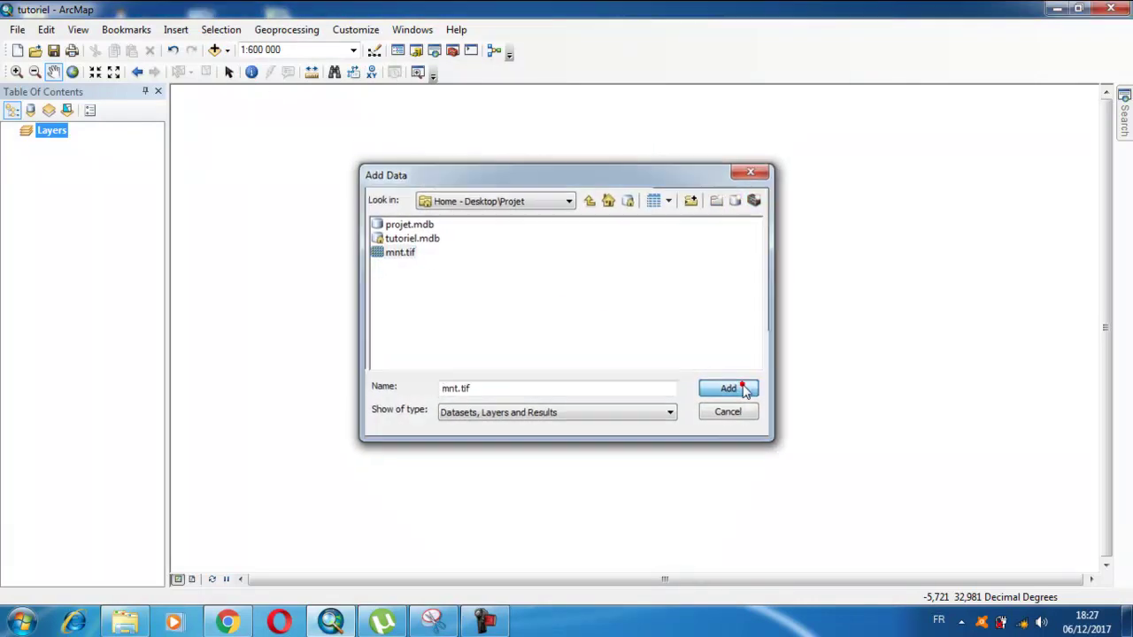
left_click(619, 287)
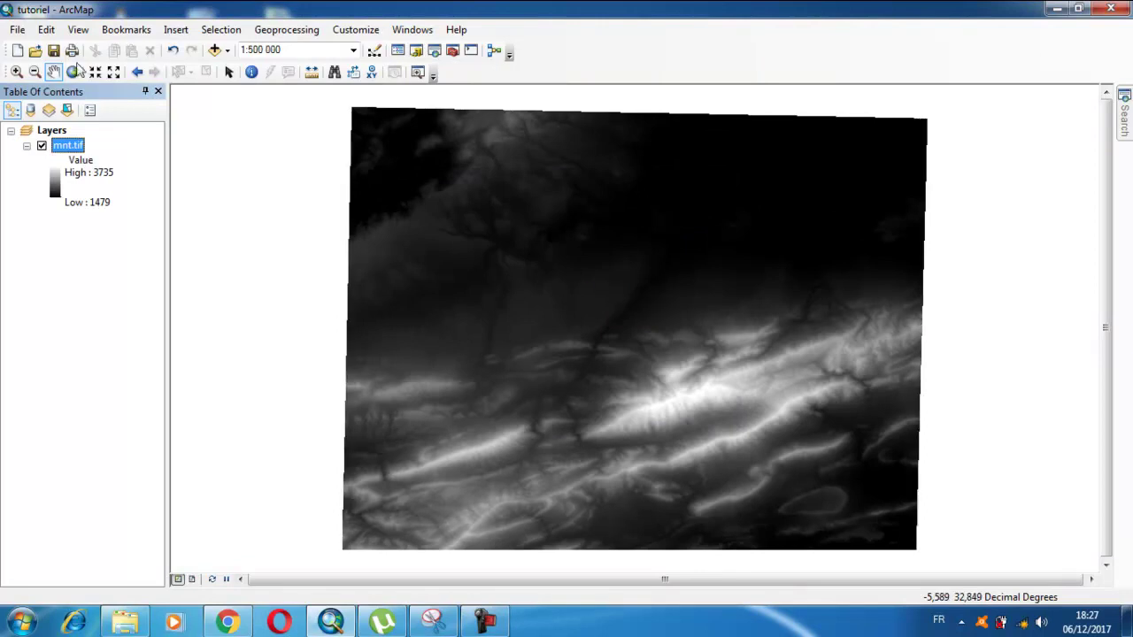
Add the ex point feature class from the tutoriel.mdb geodatabase to the map.
left_click(222, 50)
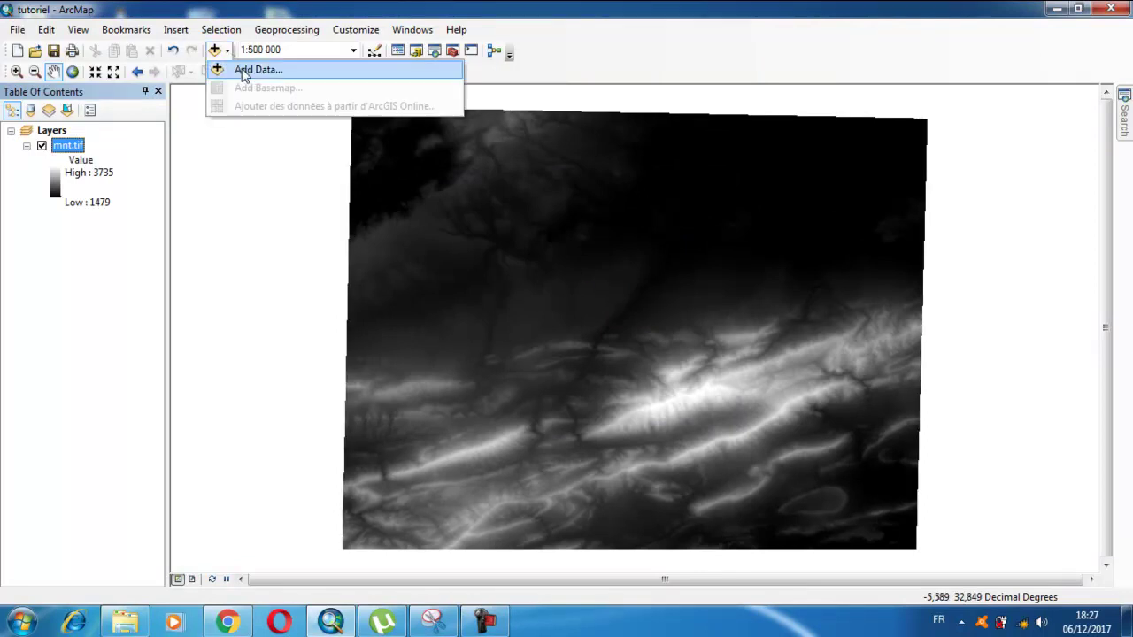
left_click(242, 70)
double_click(411, 239)
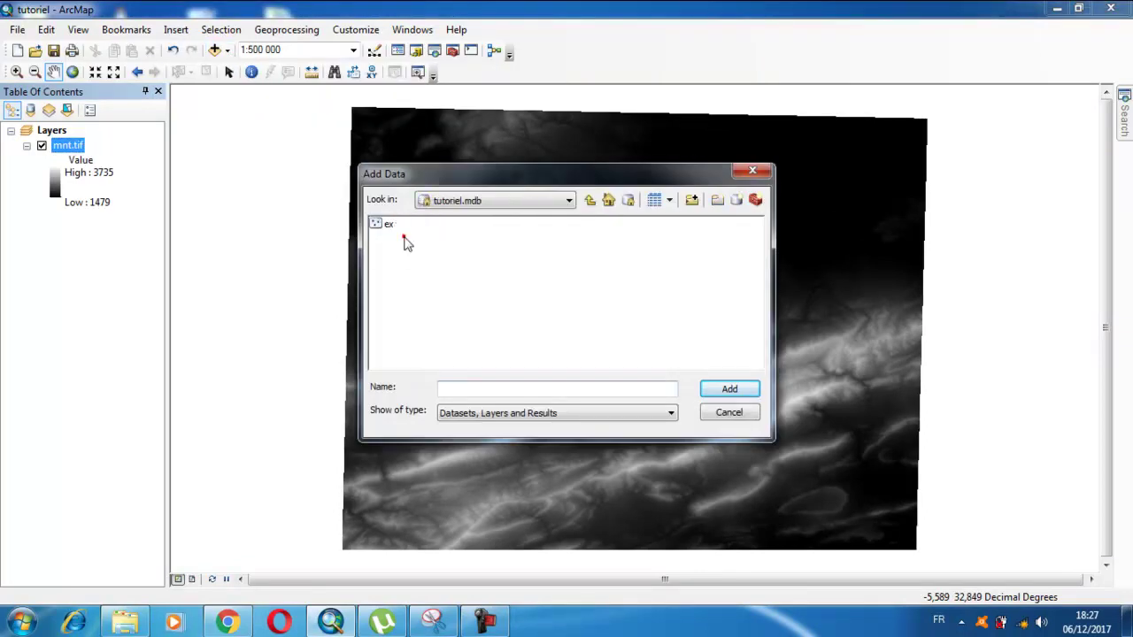
left_click(388, 225)
left_click(728, 389)
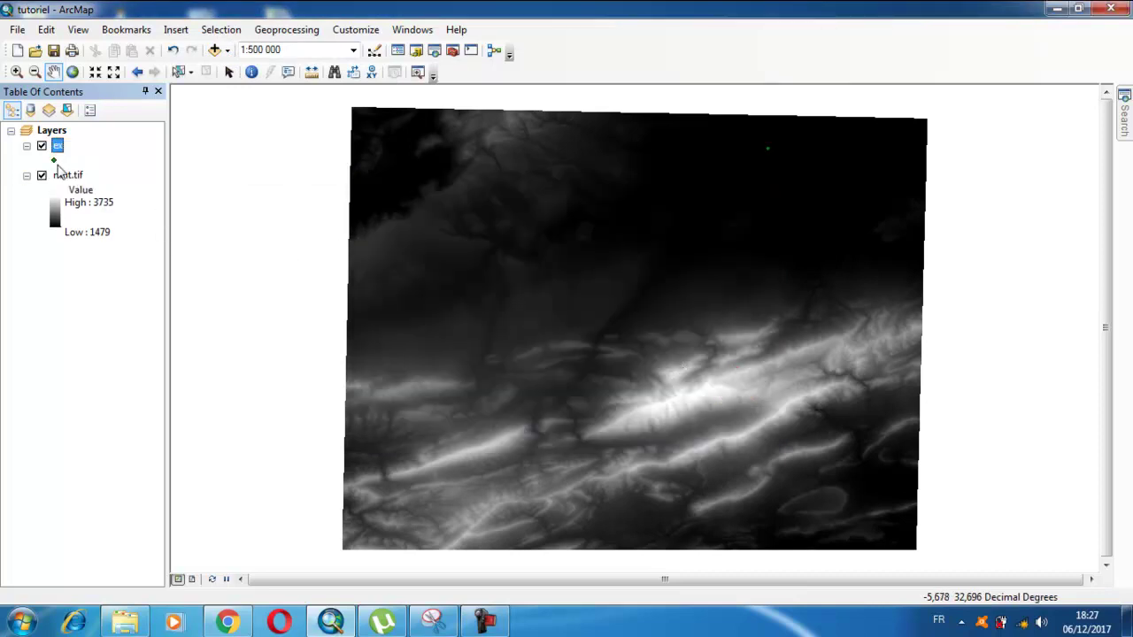
Enlarge the green point symbol of the ex layer.
left_click(54, 160)
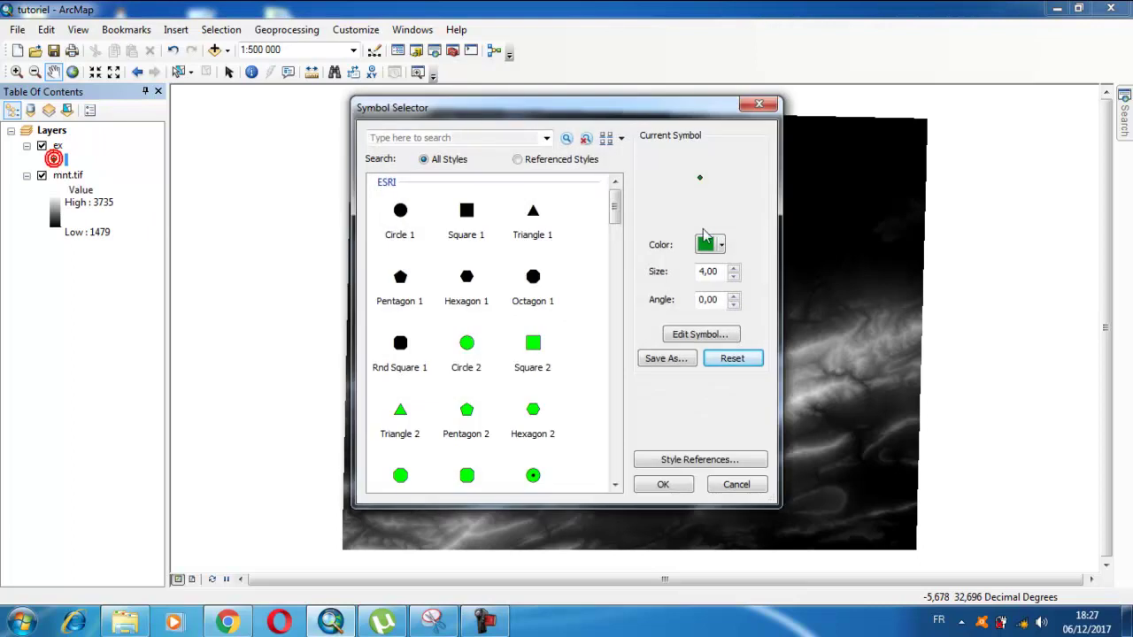
left_click(733, 268)
left_click(733, 267)
left_click(733, 268)
left_click(733, 267)
left_click(732, 268)
left_click(666, 485)
scroll(670, 336, "down", 1)
scroll(670, 336, "up", 1)
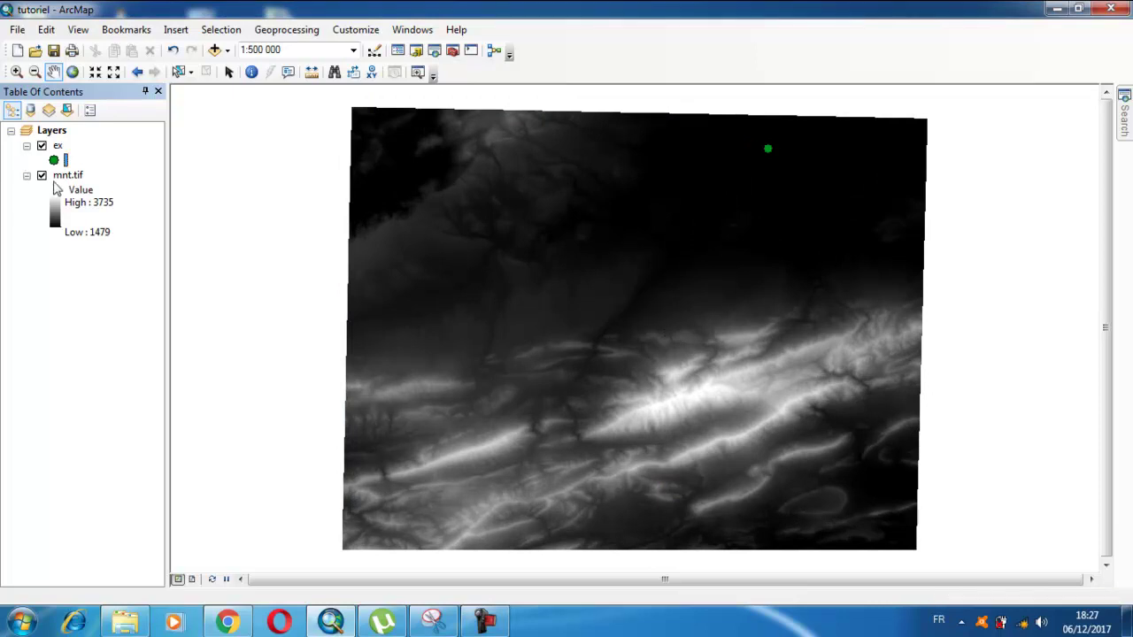
left_click(42, 176)
left_click(42, 177)
Open ArcToolbox and create a new toolbox inside the tutoriel.mdb geodatabase.
left_click(452, 51)
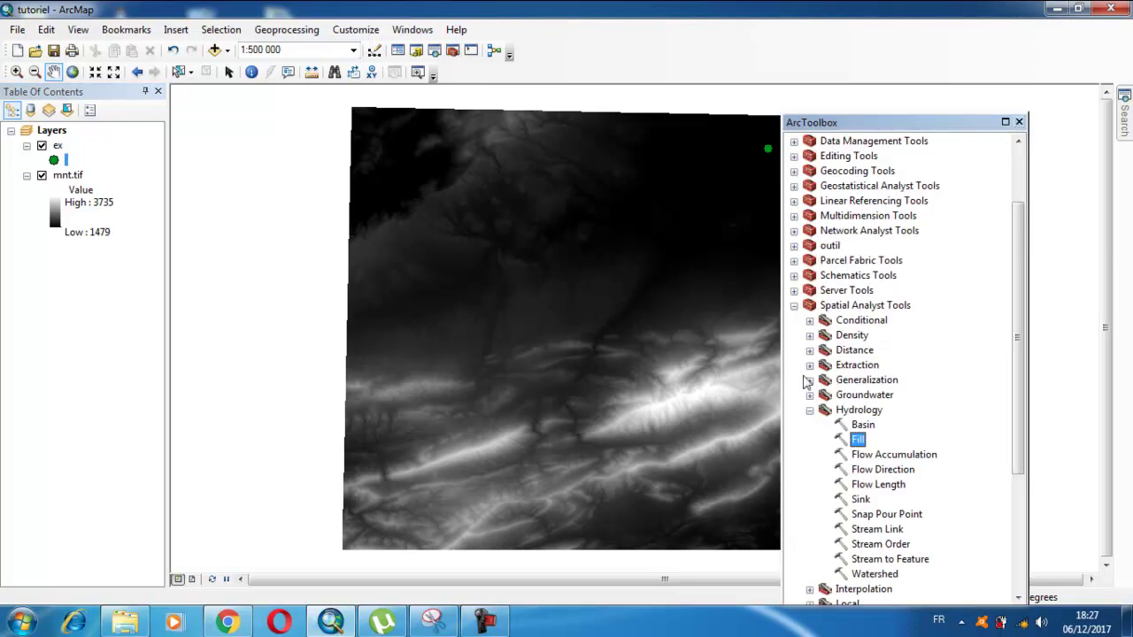
left_click(794, 305)
left_click(825, 143)
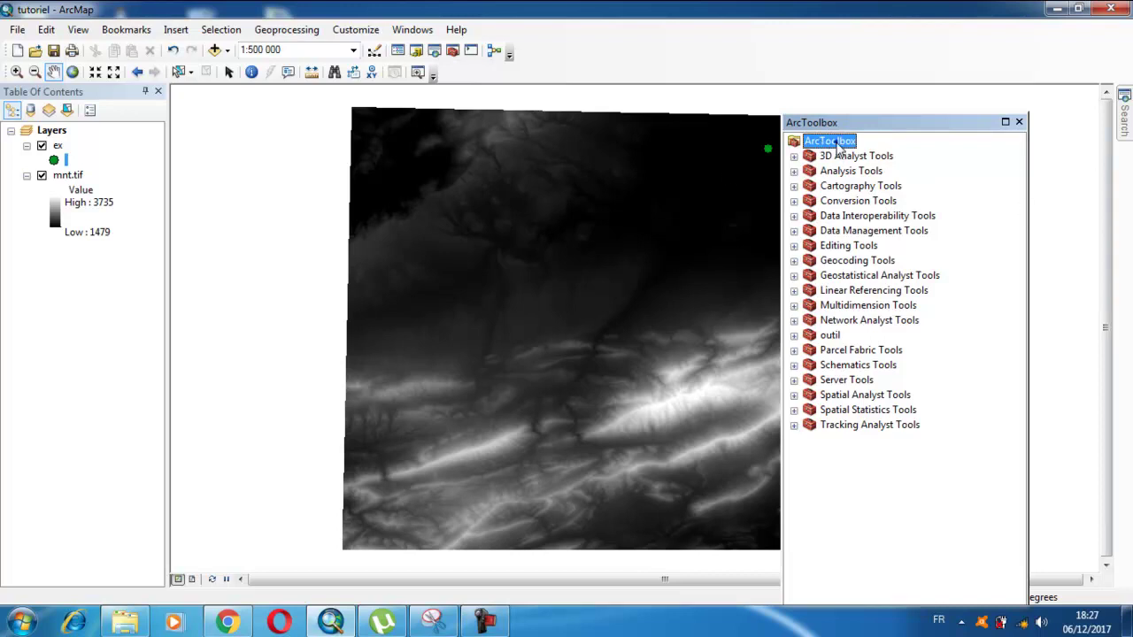
right_click(835, 143)
left_click(875, 154)
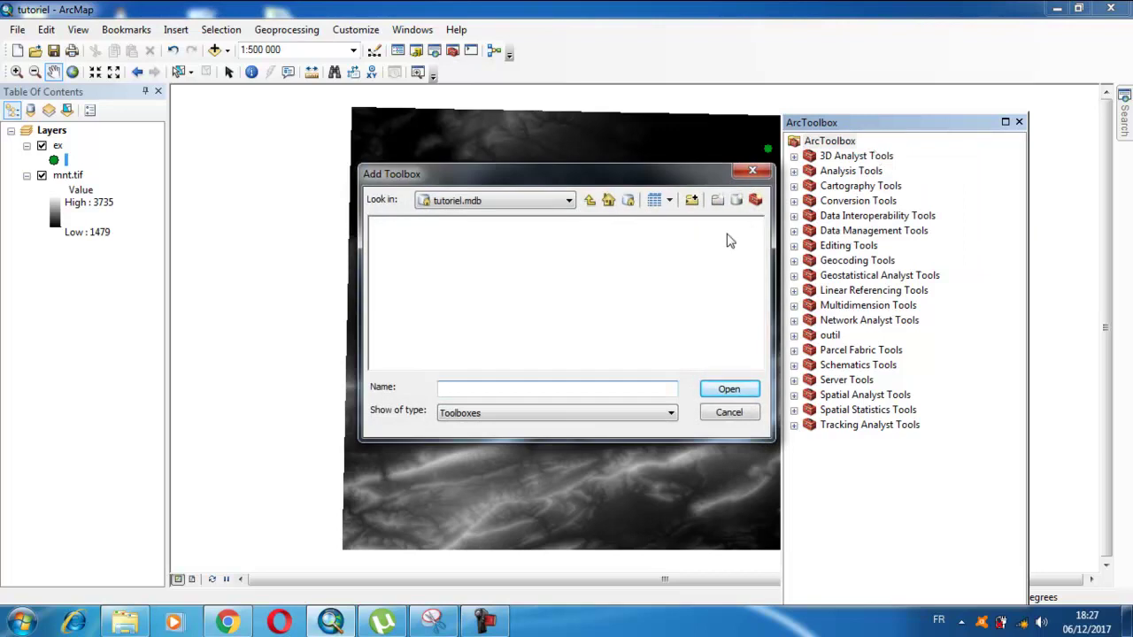
left_click(755, 200)
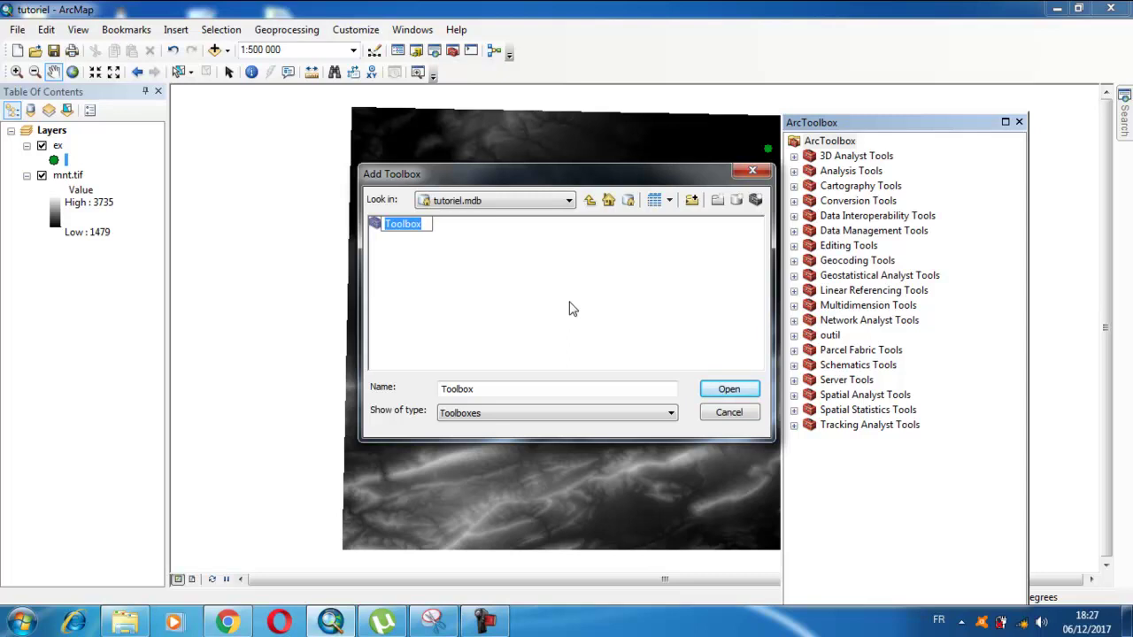
Try to name the new toolbox "mes outils".
type("mes outils")
key("Return")
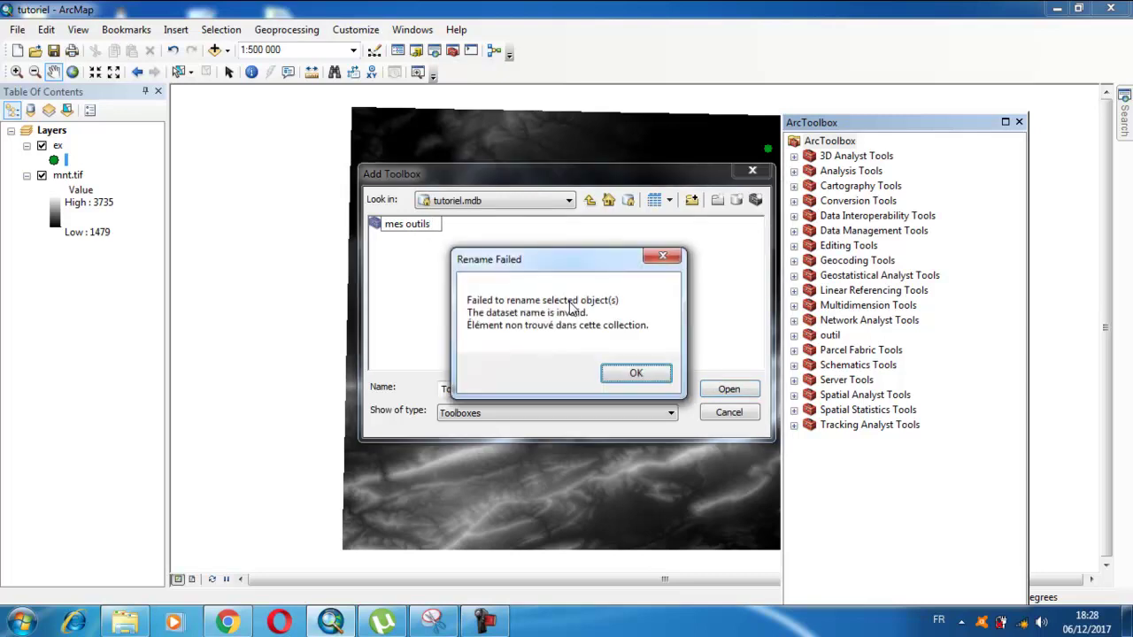
left_click(631, 374)
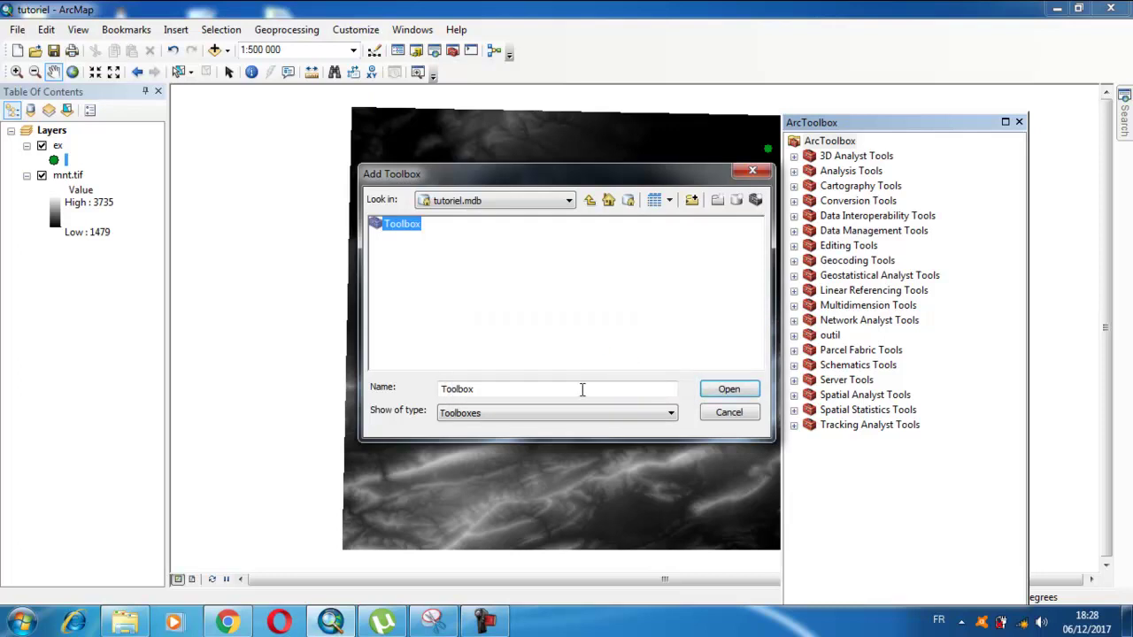
Name the new toolbox mes_outils and add it to ArcToolbox.
left_click(409, 228)
type("mes_")
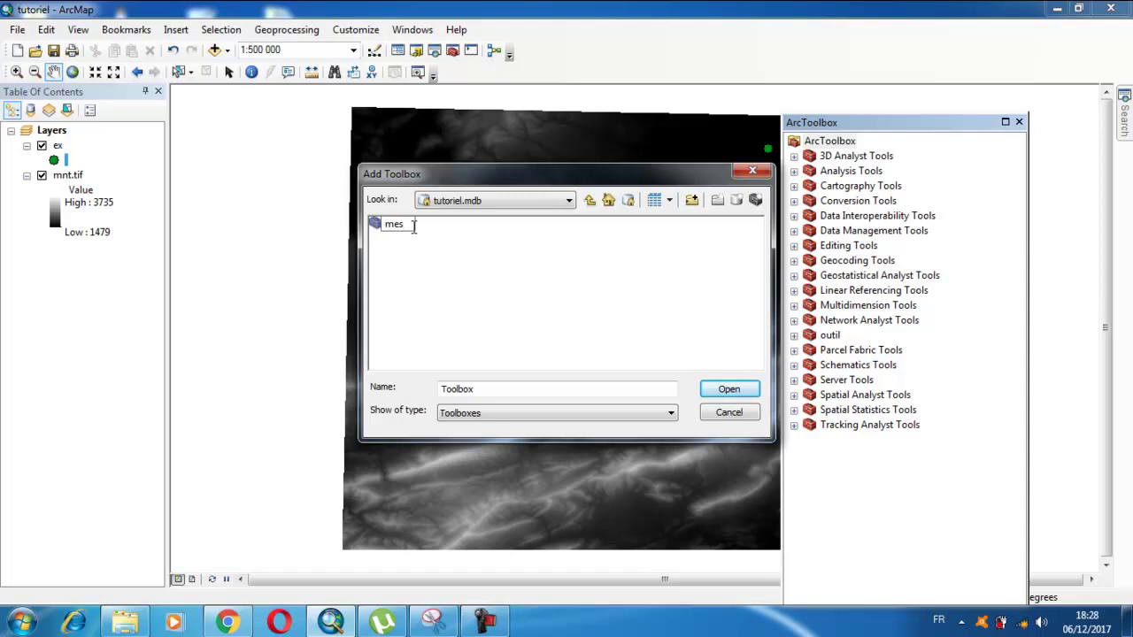
type("outils")
left_click(522, 277)
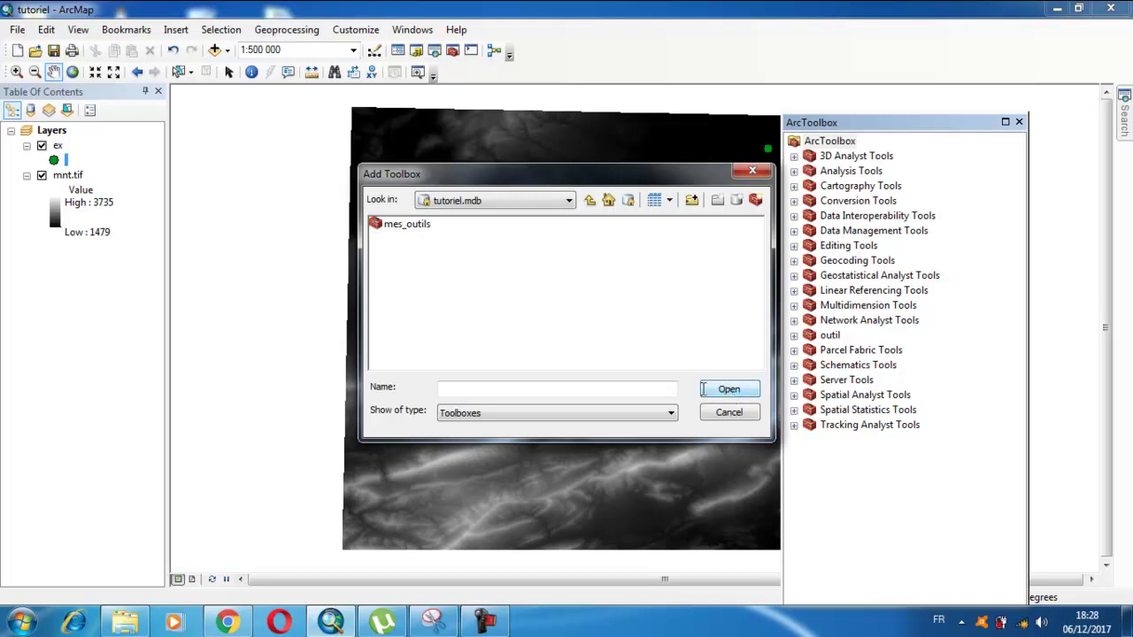
left_click(414, 229)
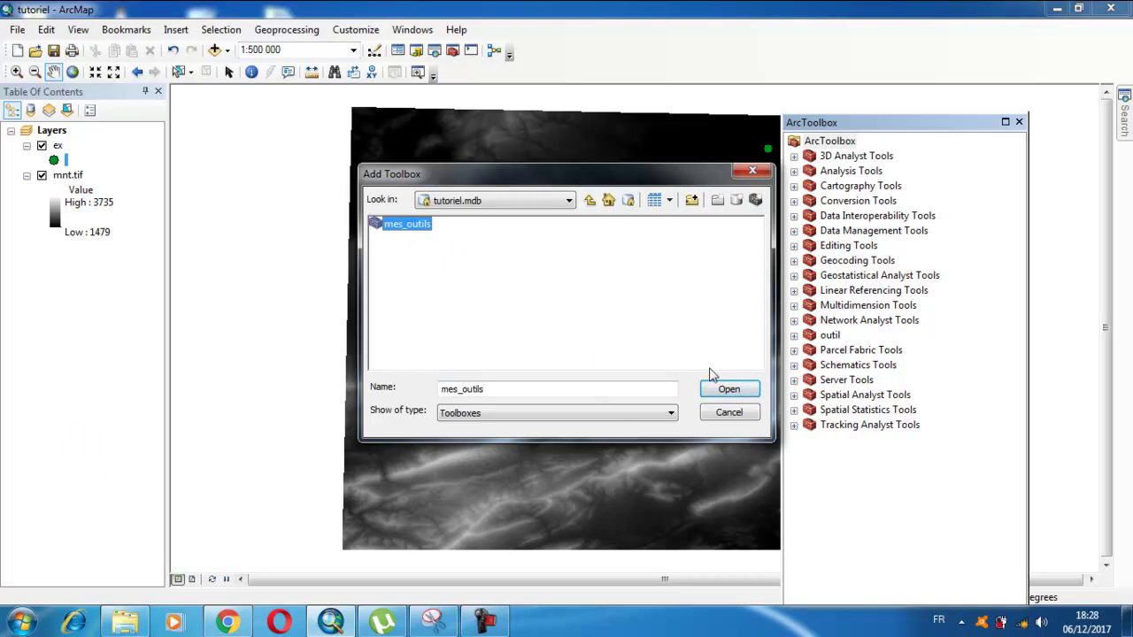
left_click(719, 392)
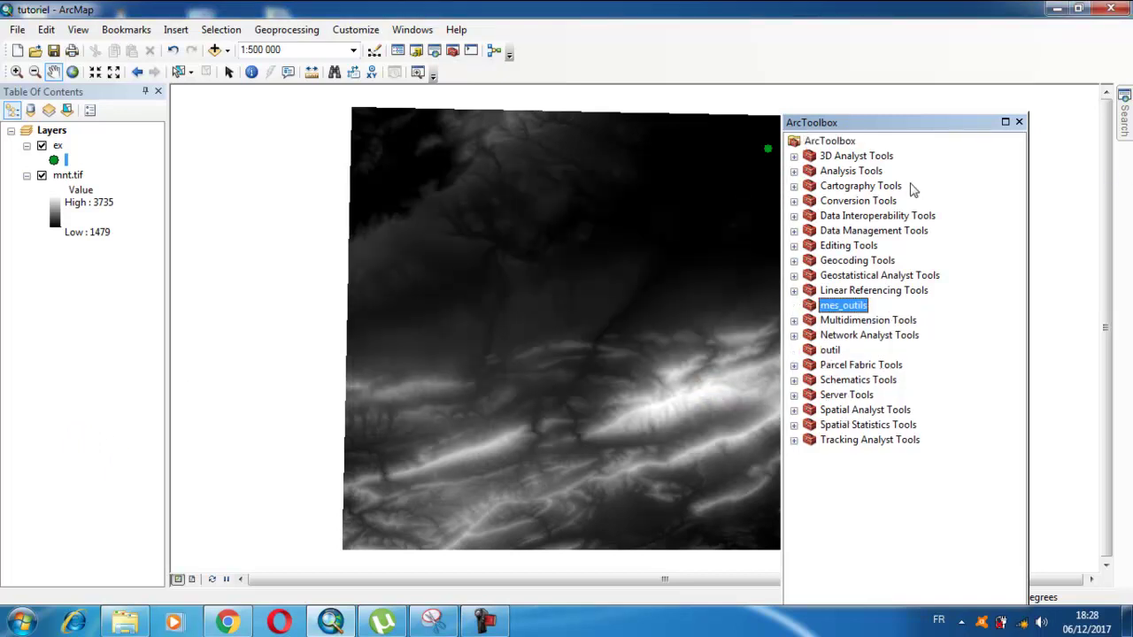
Create a new model in the mes_outils toolbox and move its window slightly higher.
right_click(858, 308)
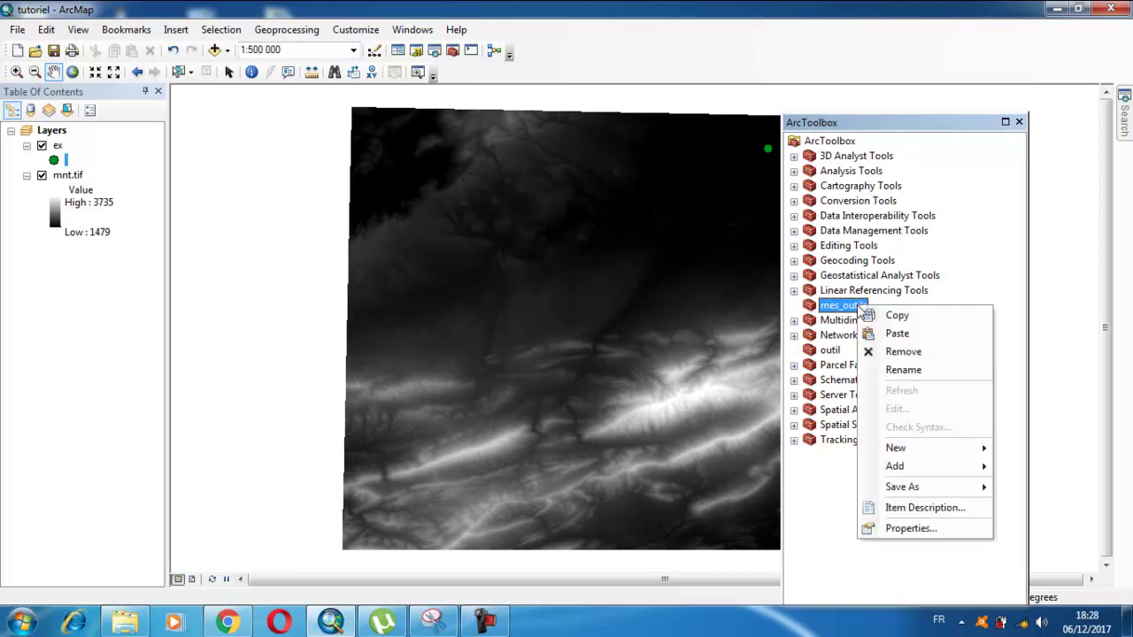
mouse_move(945, 448)
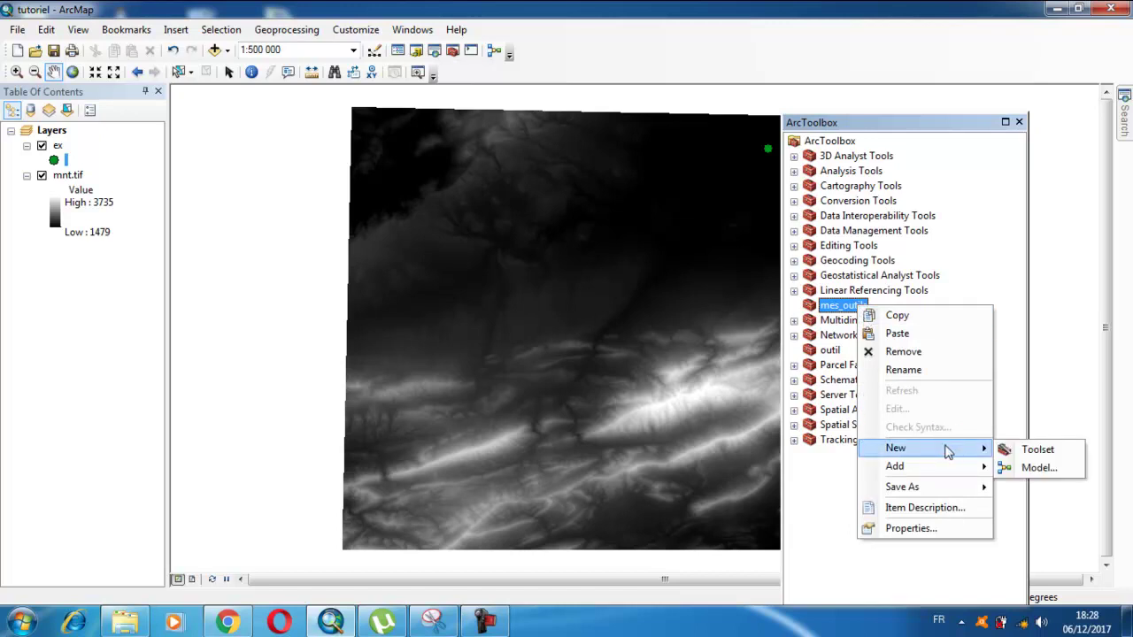
left_click(1015, 469)
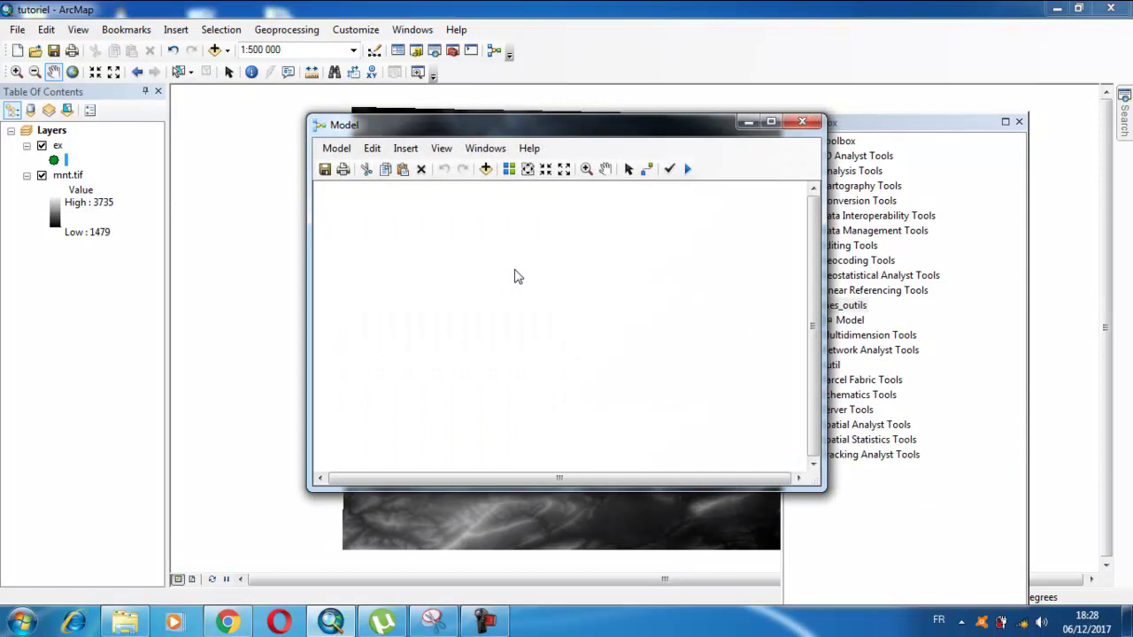
left_click_drag(542, 128, 538, 107)
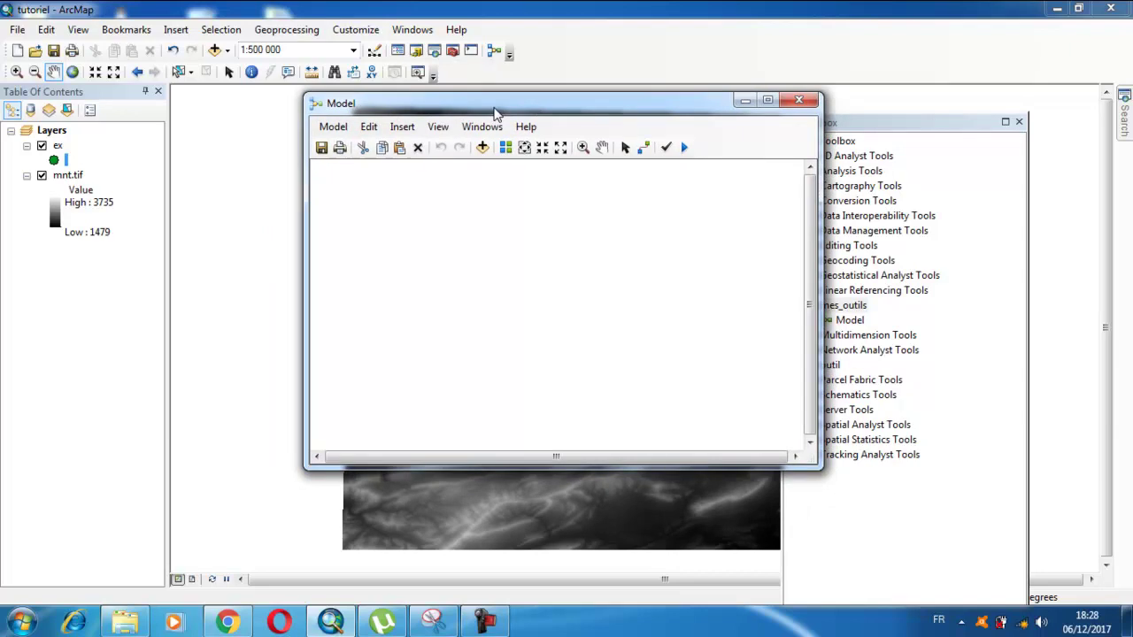
Set both the name and the label of the model to bassin in its properties.
left_click(333, 127)
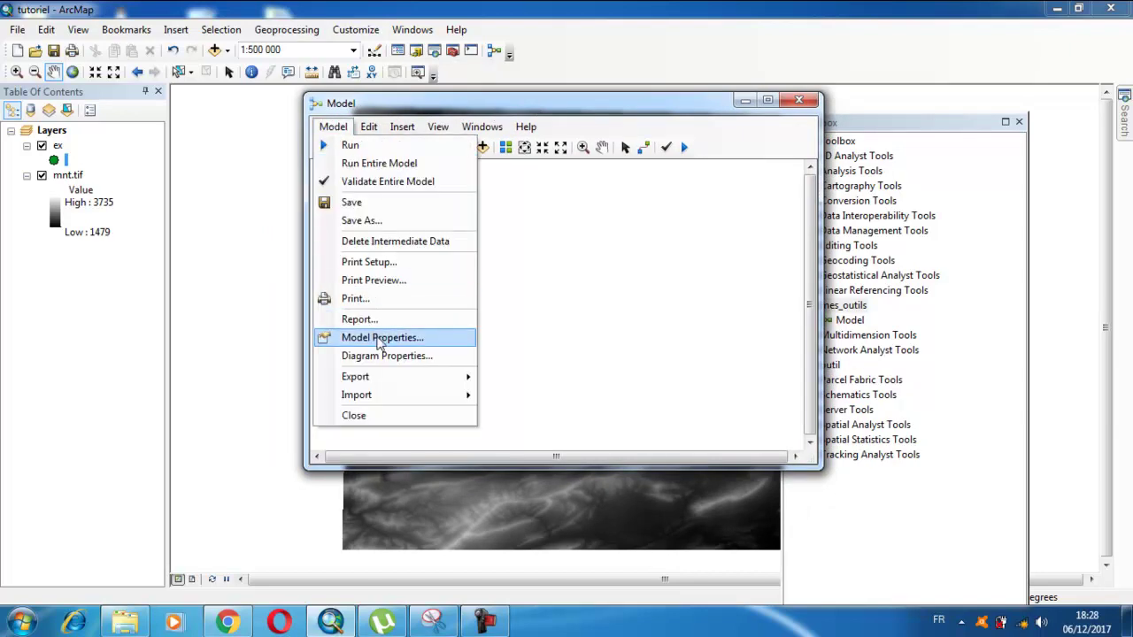
left_click(377, 337)
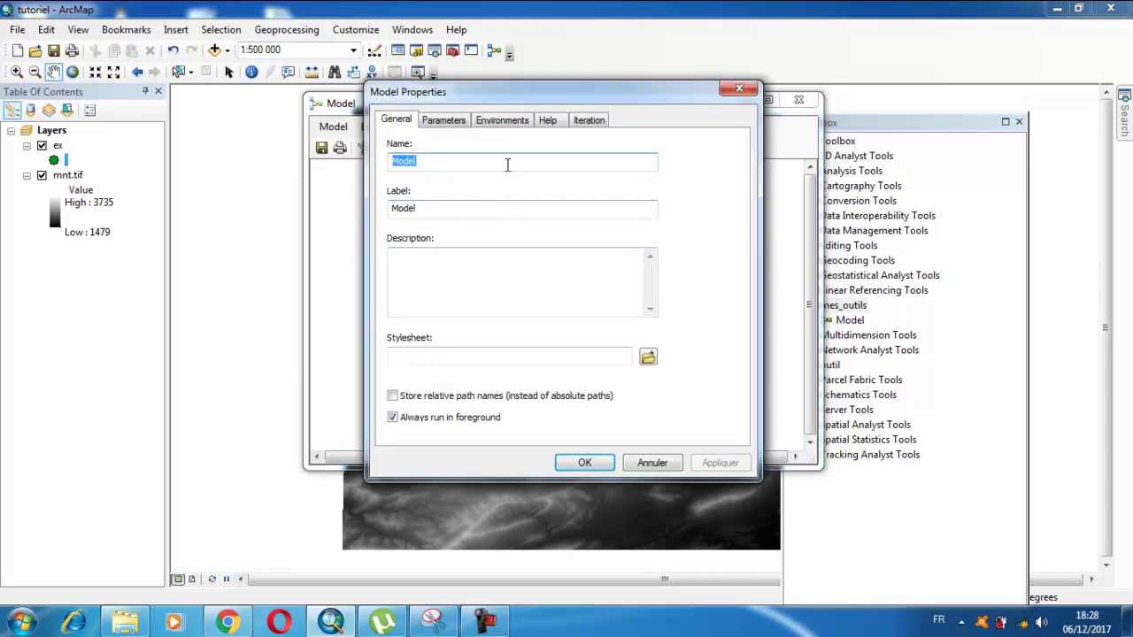
type("bassin")
left_click(495, 213)
key("BackSpace")
key("BackSpace")
key("BackSpace")
key("BackSpace")
key("BackSpace")
type("bassin")
Enter "delimitation du bassin versant" as the model's description and apply the properties.
left_click(437, 266)
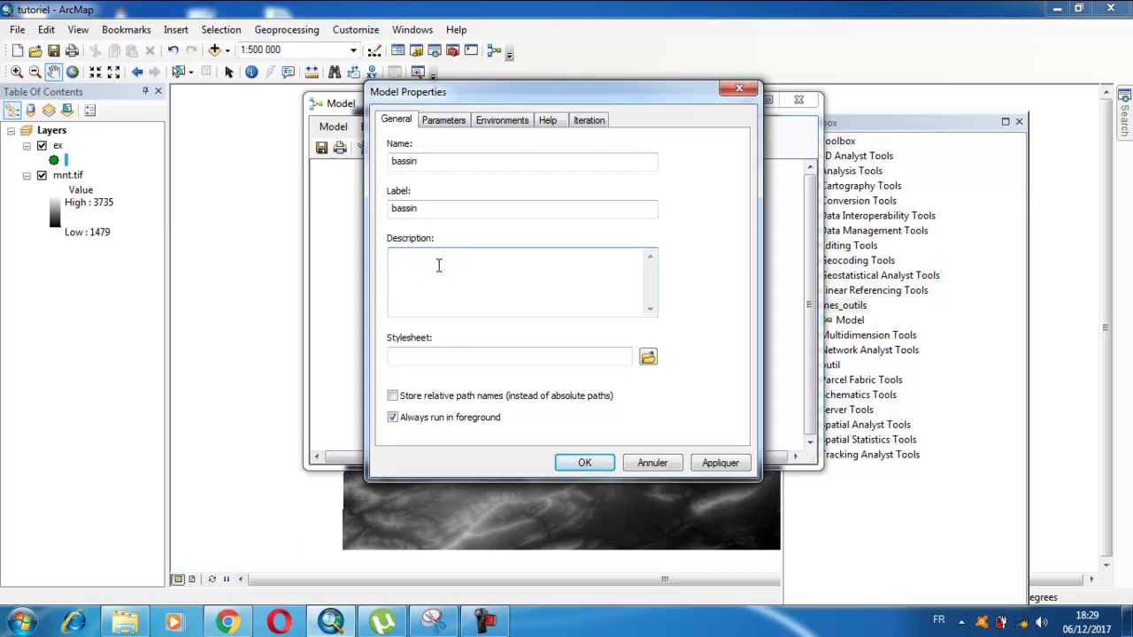
type("delimitation du bassin versant")
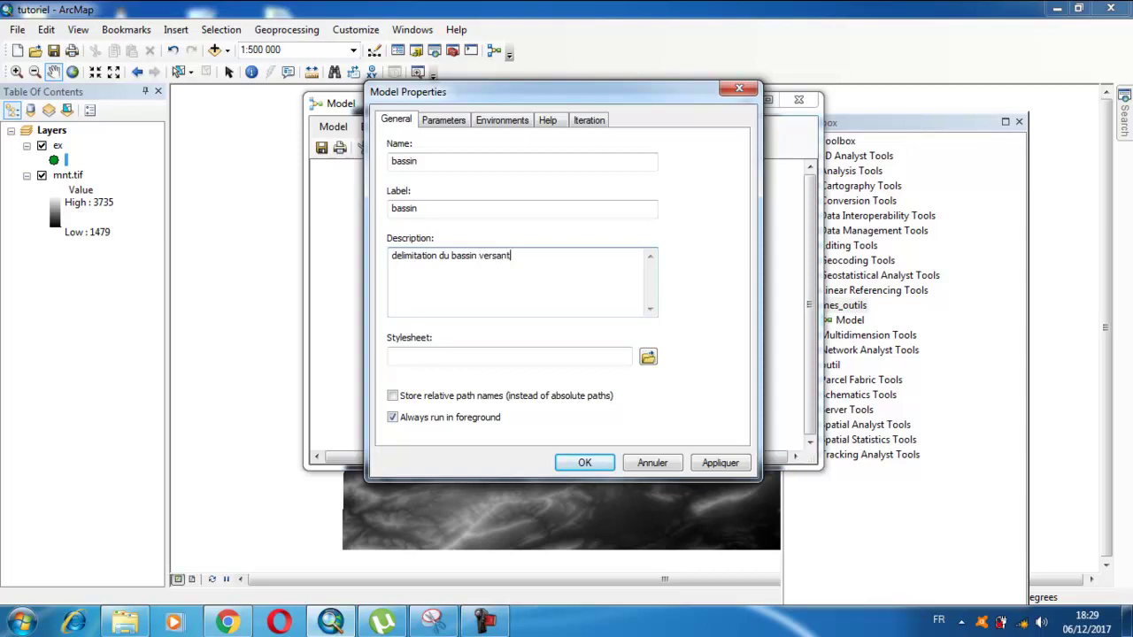
left_click(586, 465)
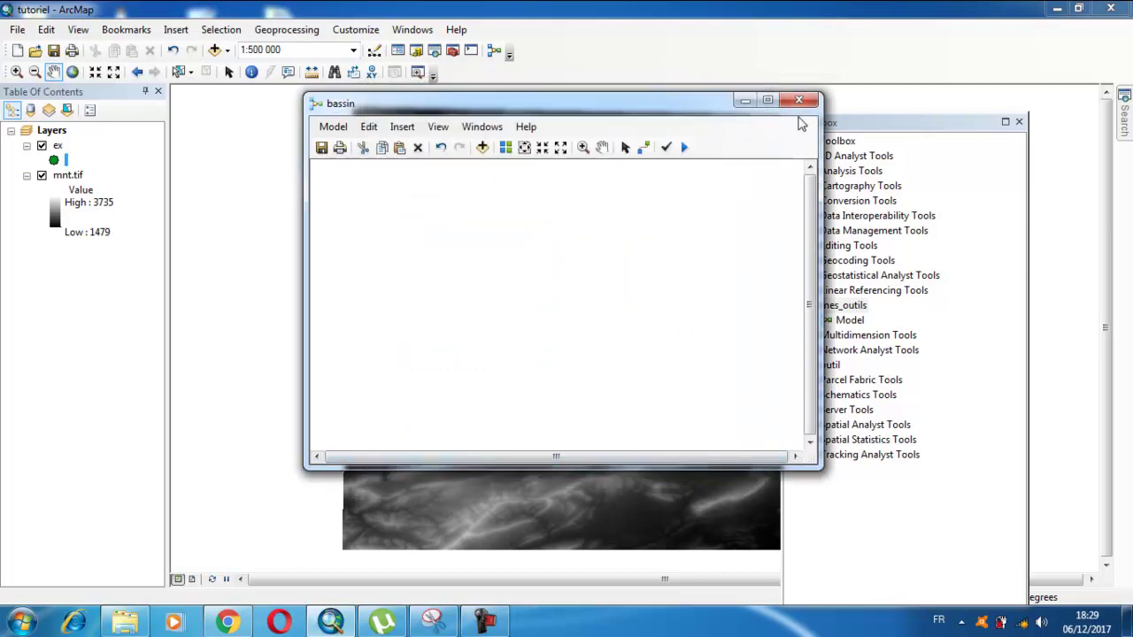
Close the bassin model saving its changes, and reopen it from the mes_outils toolbox for editing.
left_click(798, 100)
left_click(546, 368)
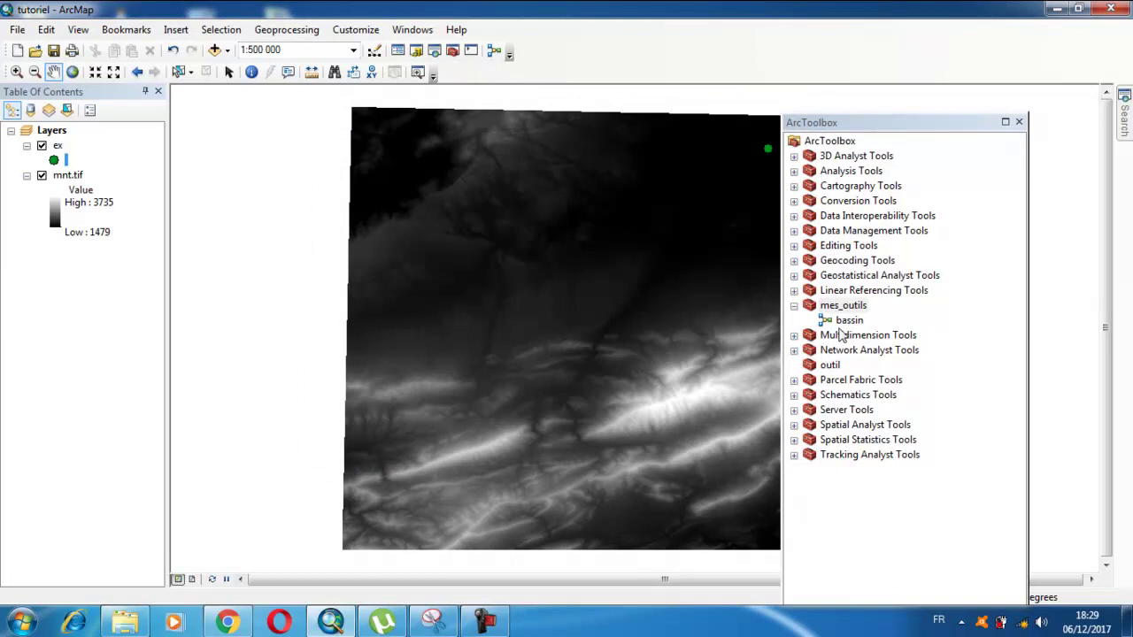
left_click(845, 323)
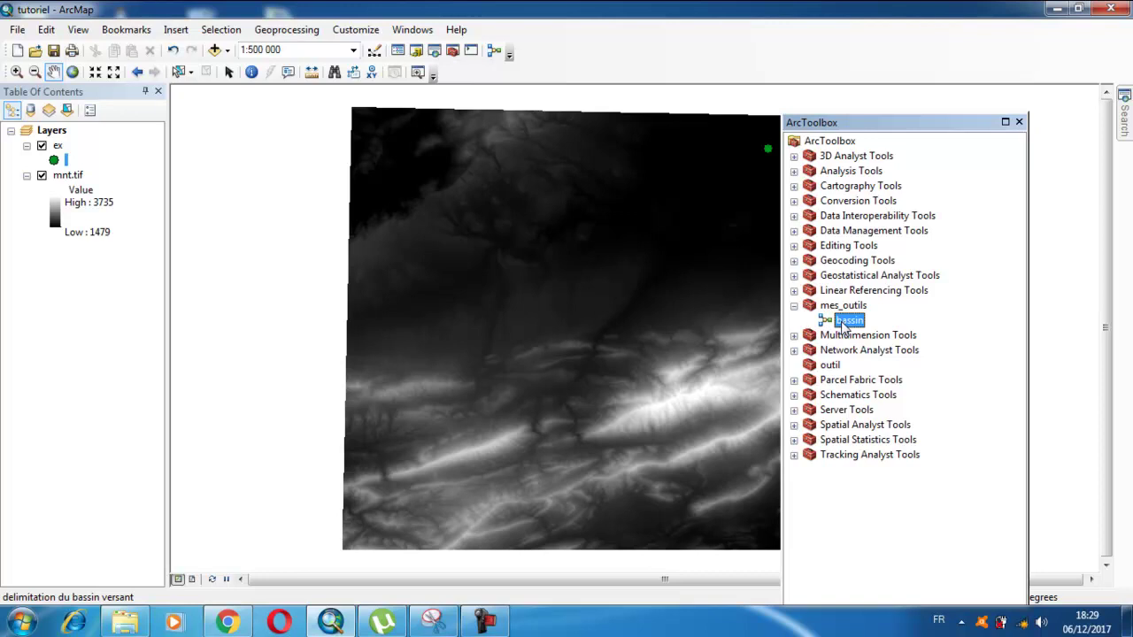
right_click(843, 324)
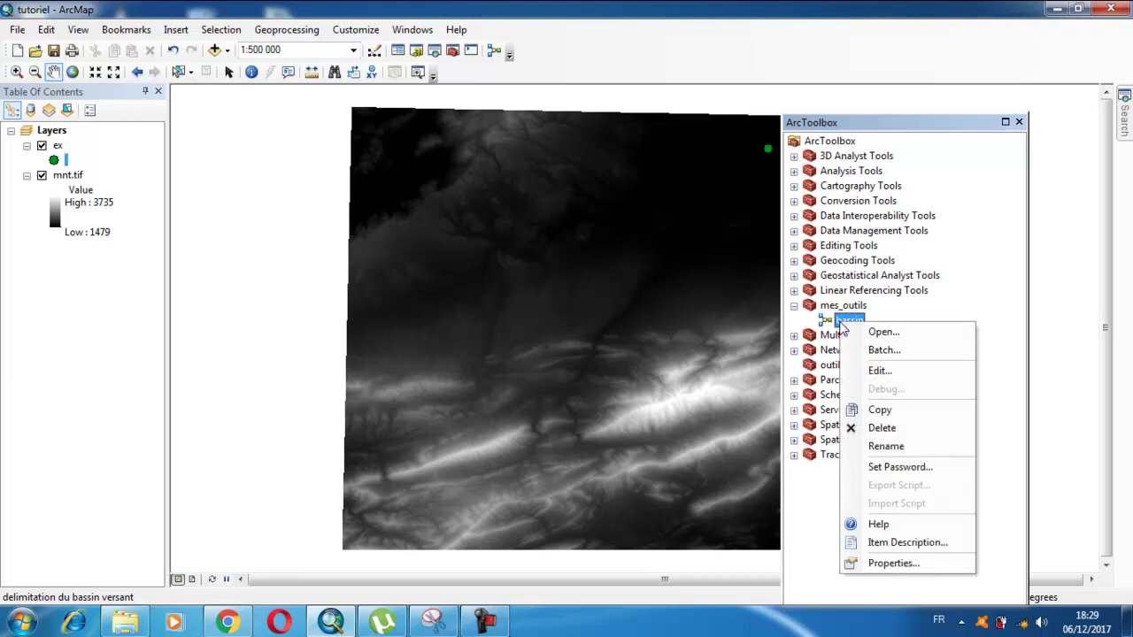
left_click(877, 372)
Reposition and widen the model window beside ArcToolbox, and add the mnt.tif layer to the model diagram.
left_click_drag(571, 116, 461, 109)
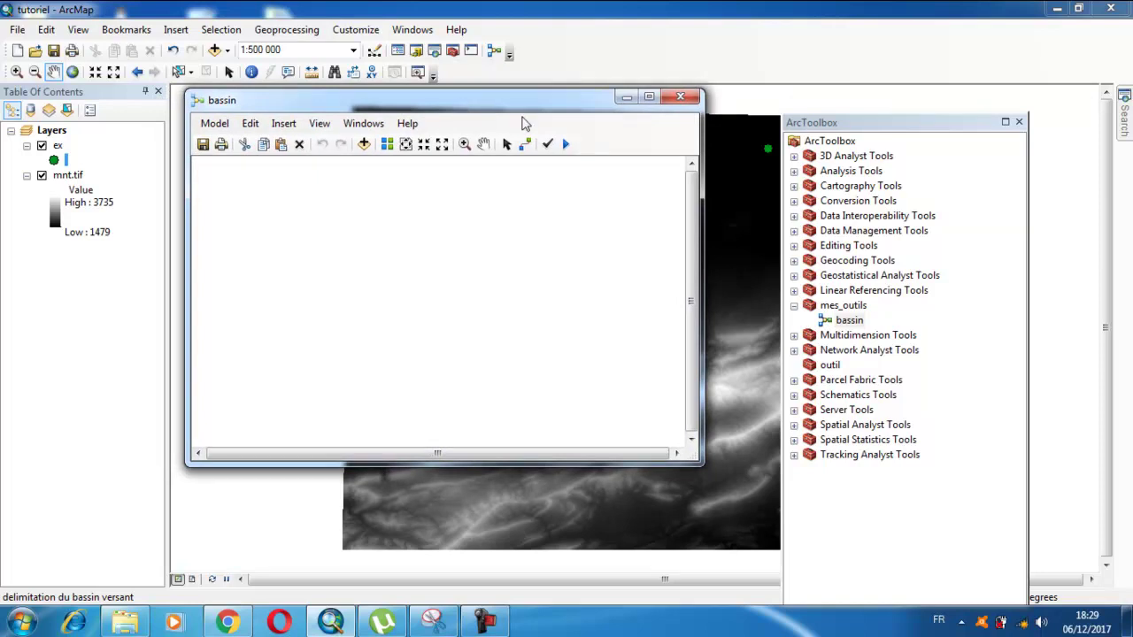
left_click_drag(701, 161, 731, 162)
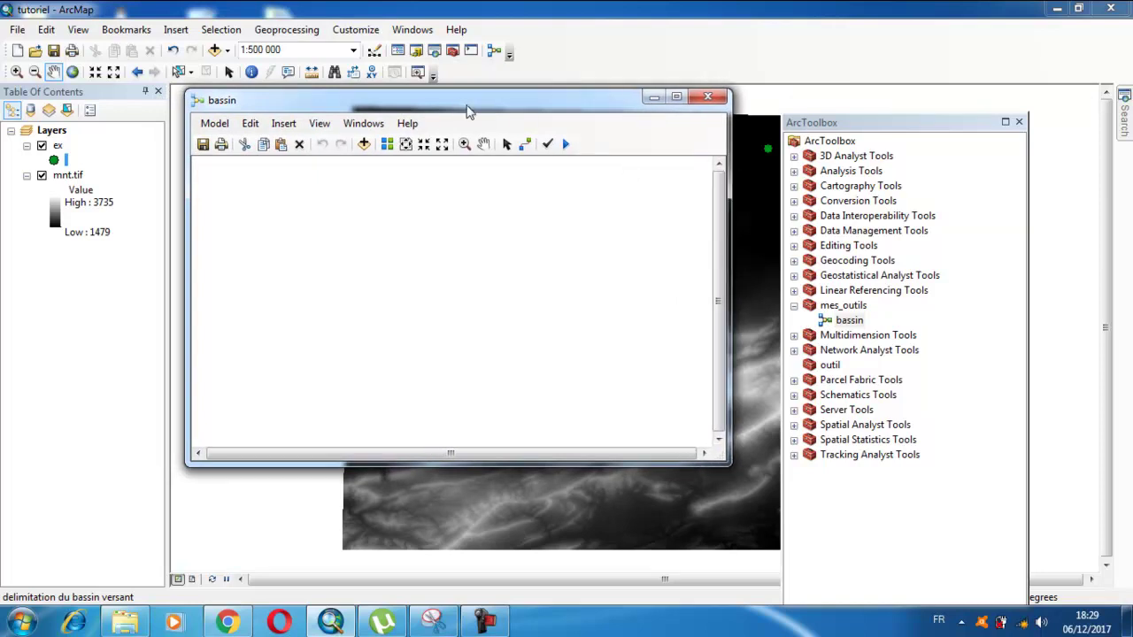
left_click_drag(450, 106, 467, 108)
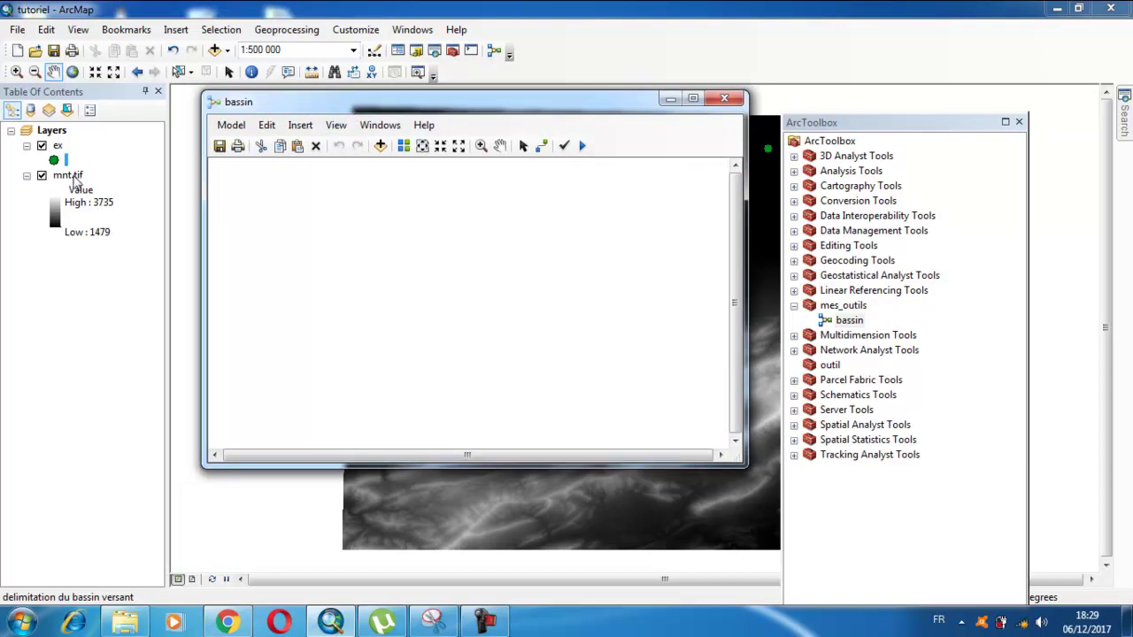
mouse_move(69, 175)
left_mouse_down()
mouse_move(266, 211)
mouse_move(303, 236)
mouse_move(300, 227)
left_mouse_up()
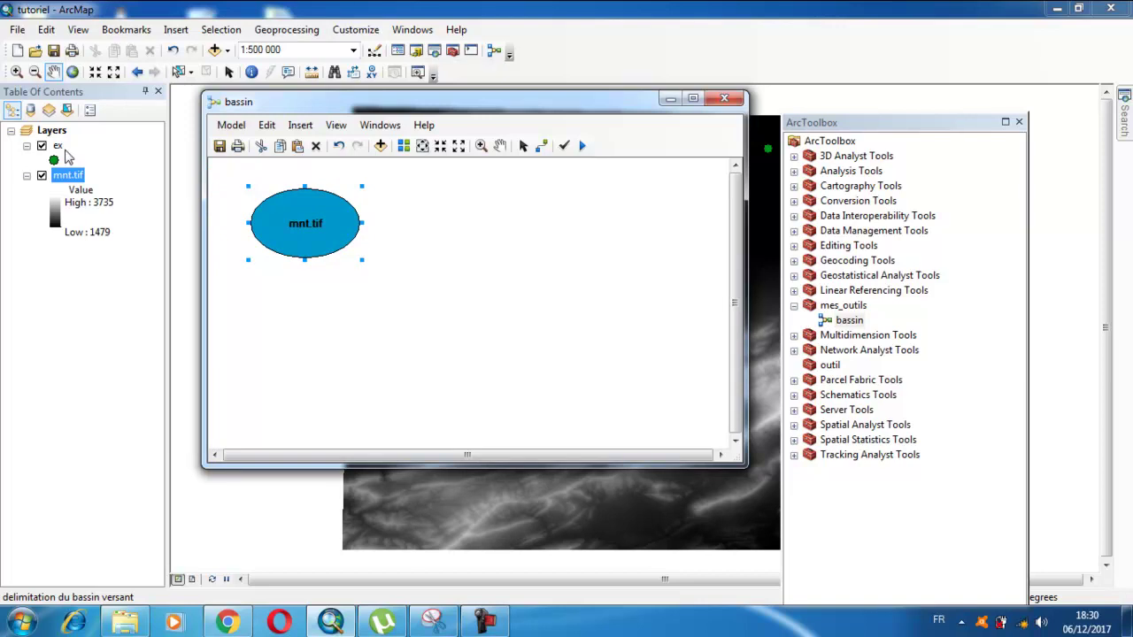
Add the ex layer below mnt.tif in the model, and add the Fill tool from Spatial Analyst's Hydrology toolset.
left_click_drag(62, 152, 226, 284)
left_click_drag(273, 328, 309, 320)
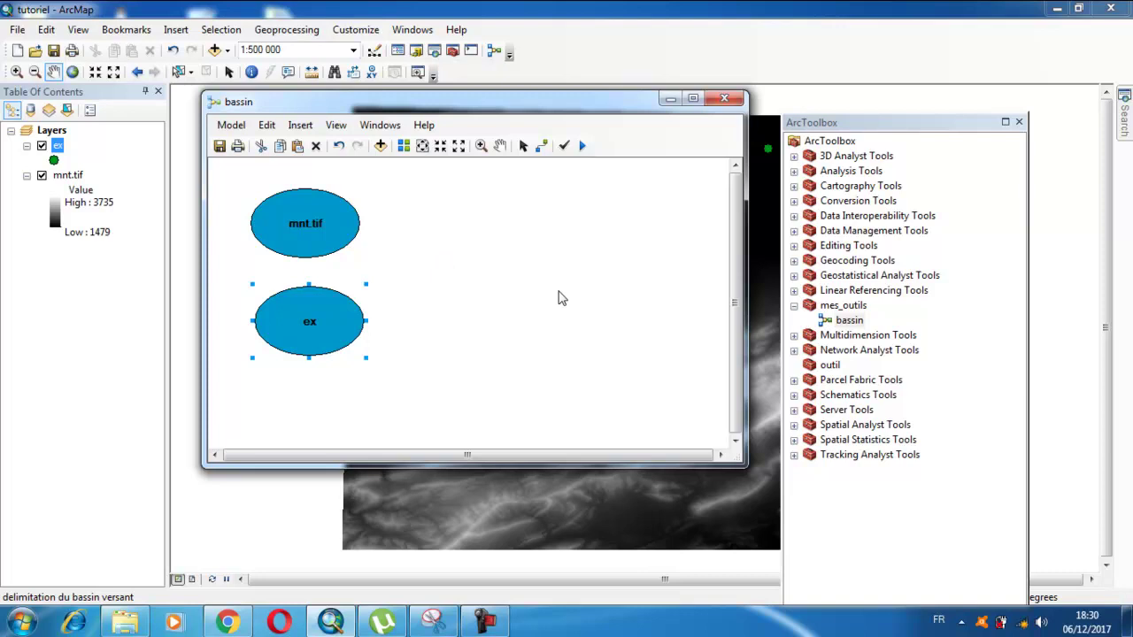
left_click(794, 305)
left_click(794, 306)
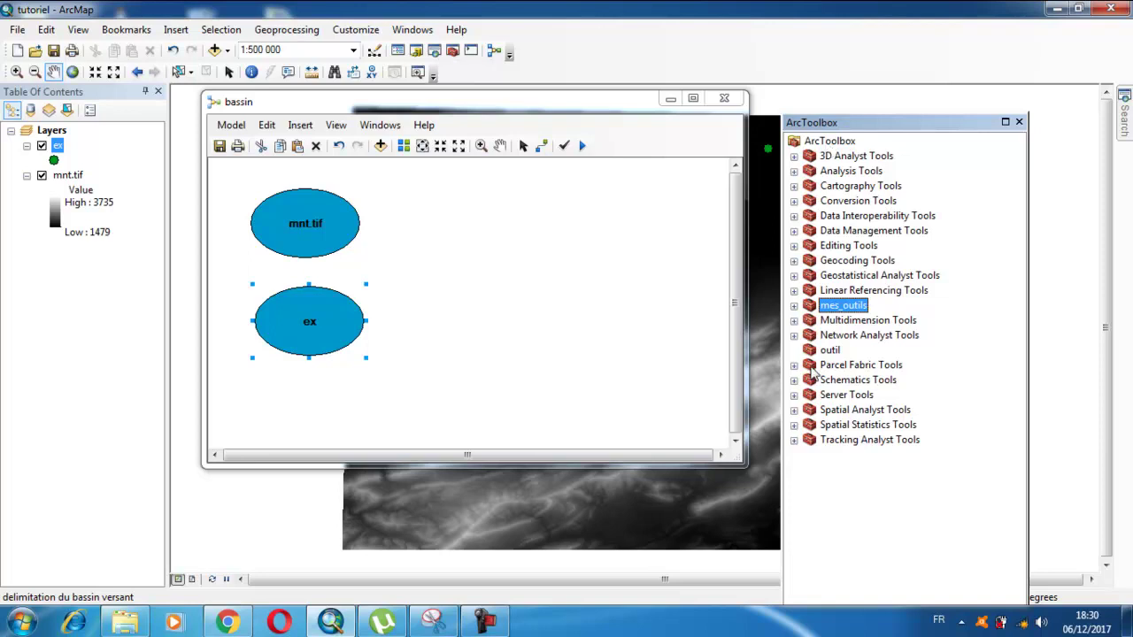
left_click(794, 410)
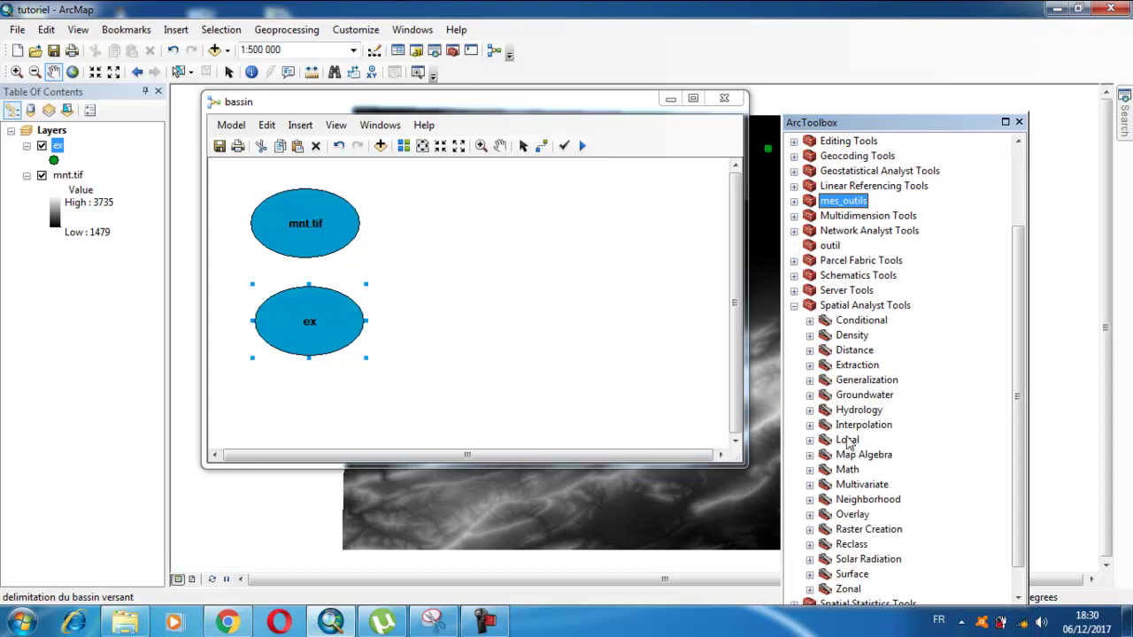
left_click(809, 411)
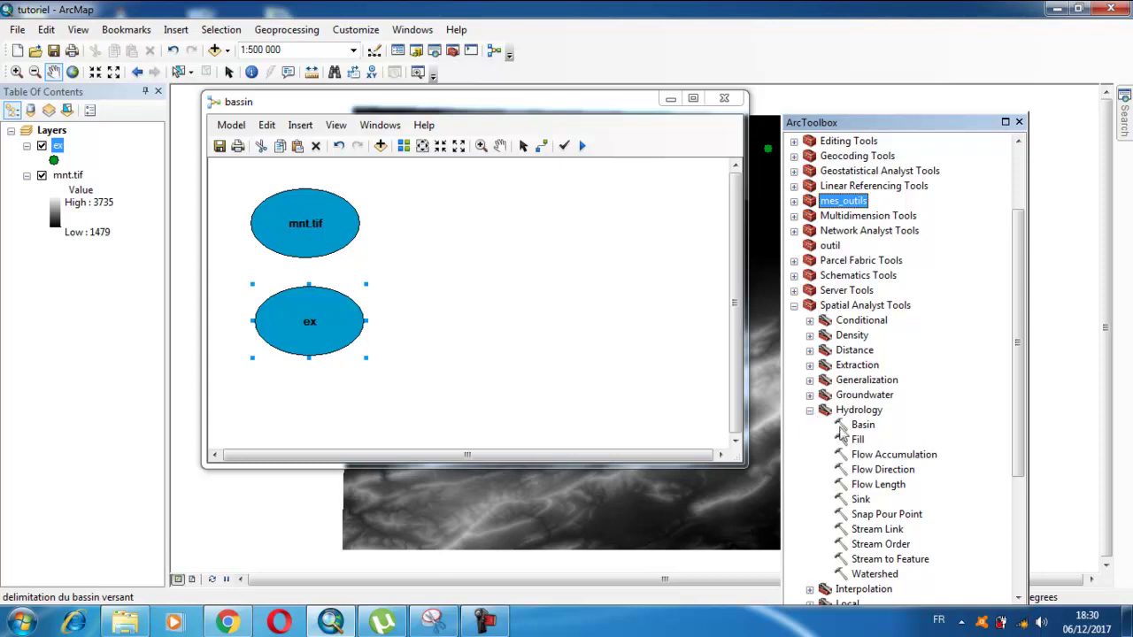
left_click_drag(859, 443, 439, 259)
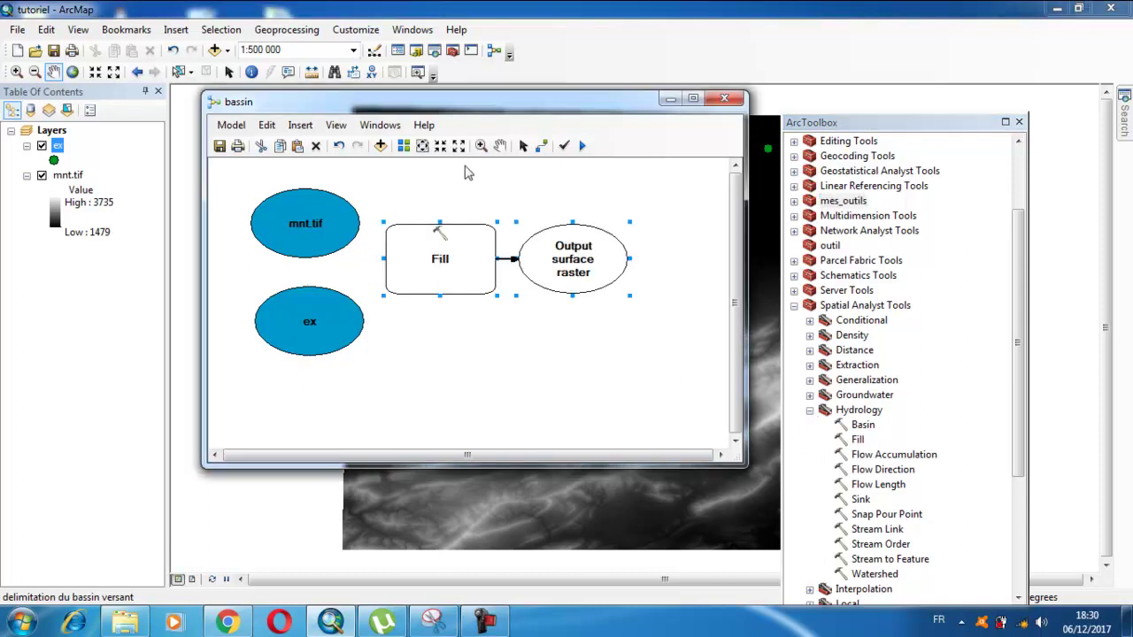
Position the Fill tool level with mnt.tif and connect mnt.tif to it as the Input surface raster.
left_click_drag(498, 102, 395, 105)
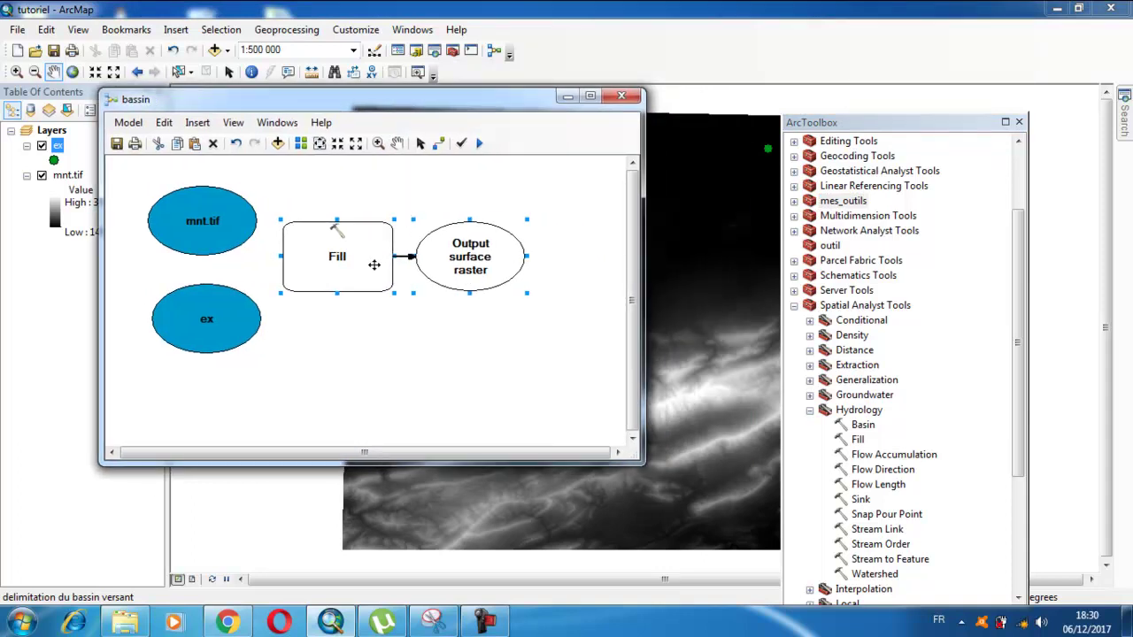
left_click_drag(374, 265, 385, 237)
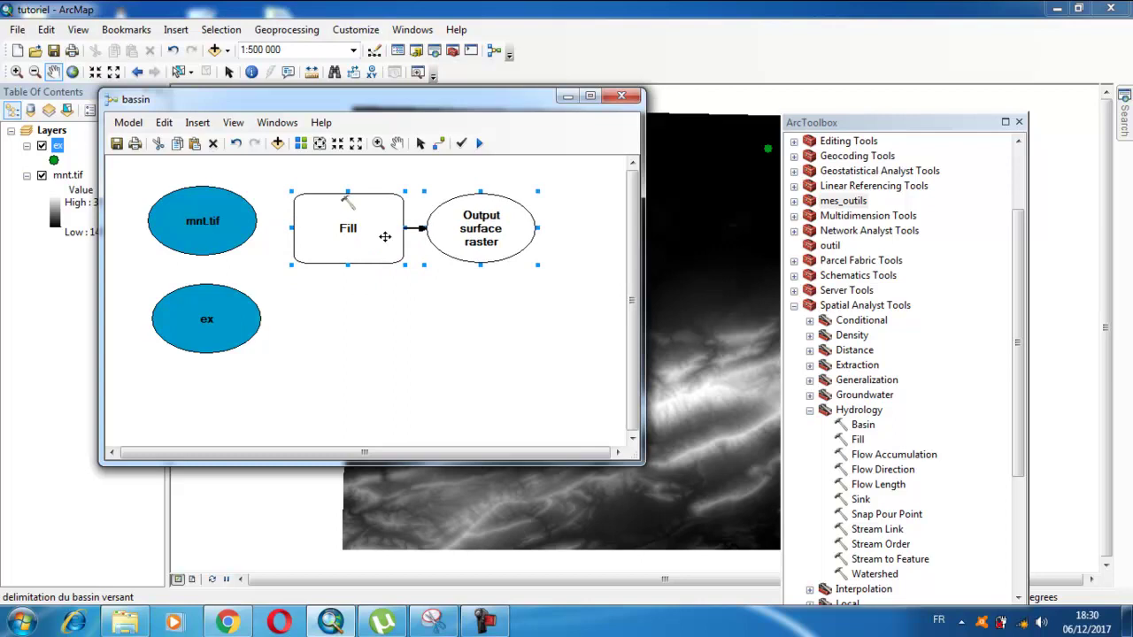
left_click(439, 144)
left_click(250, 228)
left_click(332, 233)
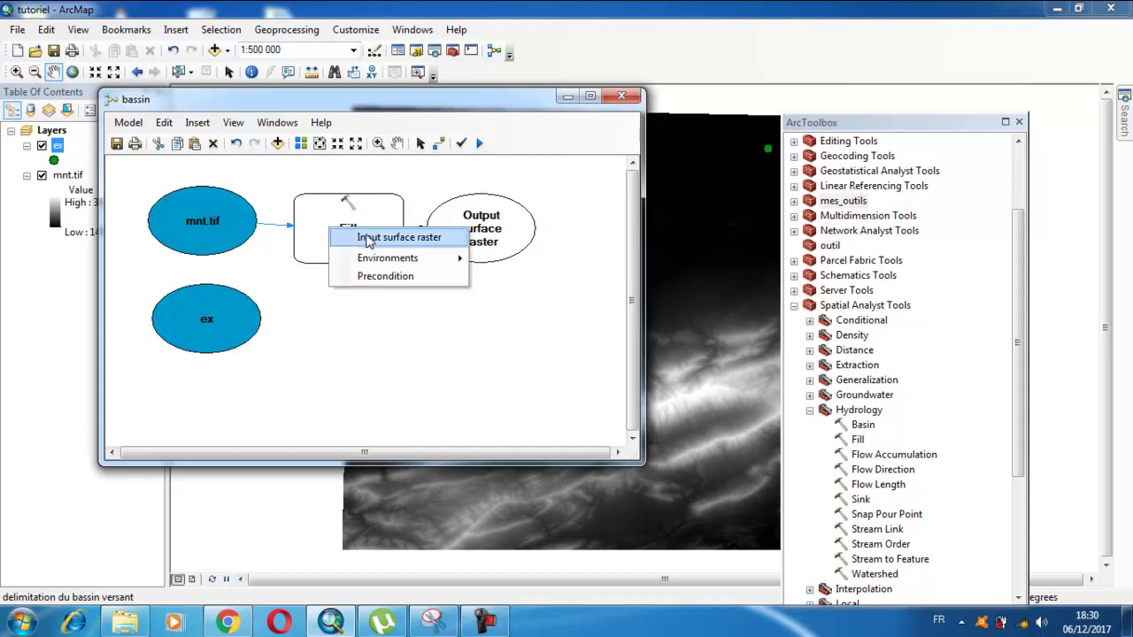
left_click(369, 239)
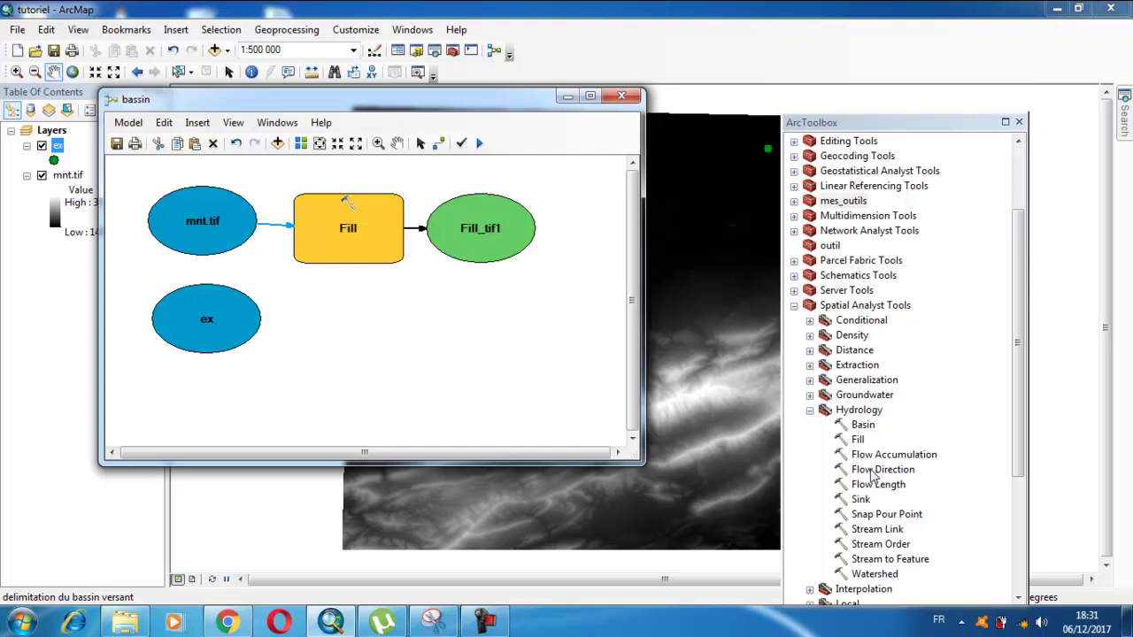
Add the Flow Direction tool below Fill_tif1 and connect Fill_tif1 to it as the Input surface raster.
left_click_drag(876, 471, 440, 335)
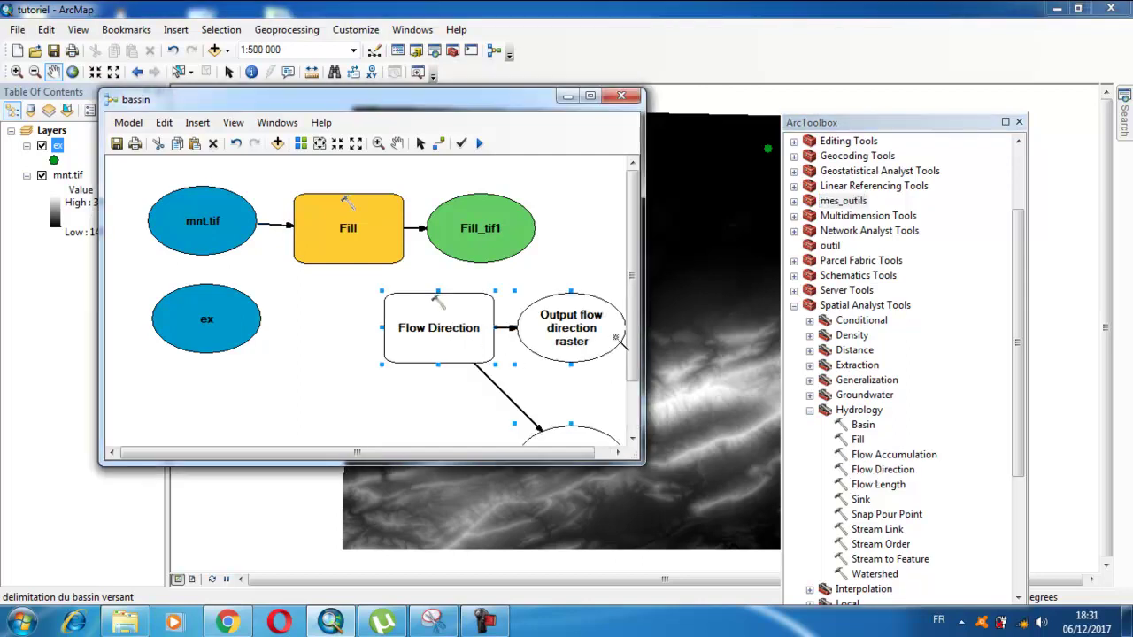
left_click(589, 97)
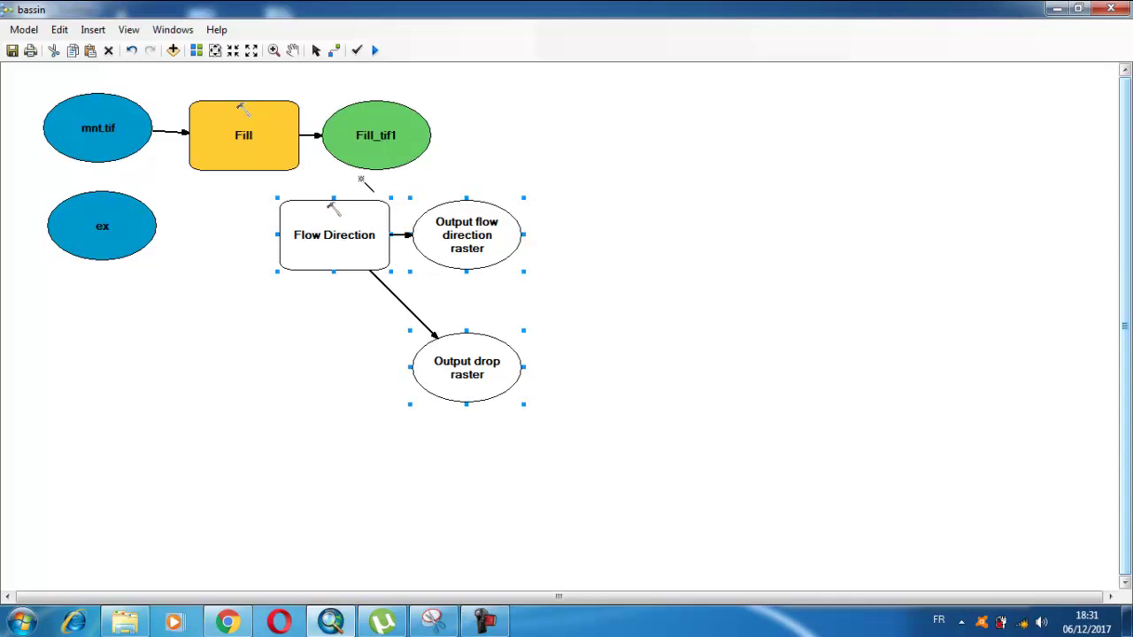
left_click(368, 149)
left_click(371, 227)
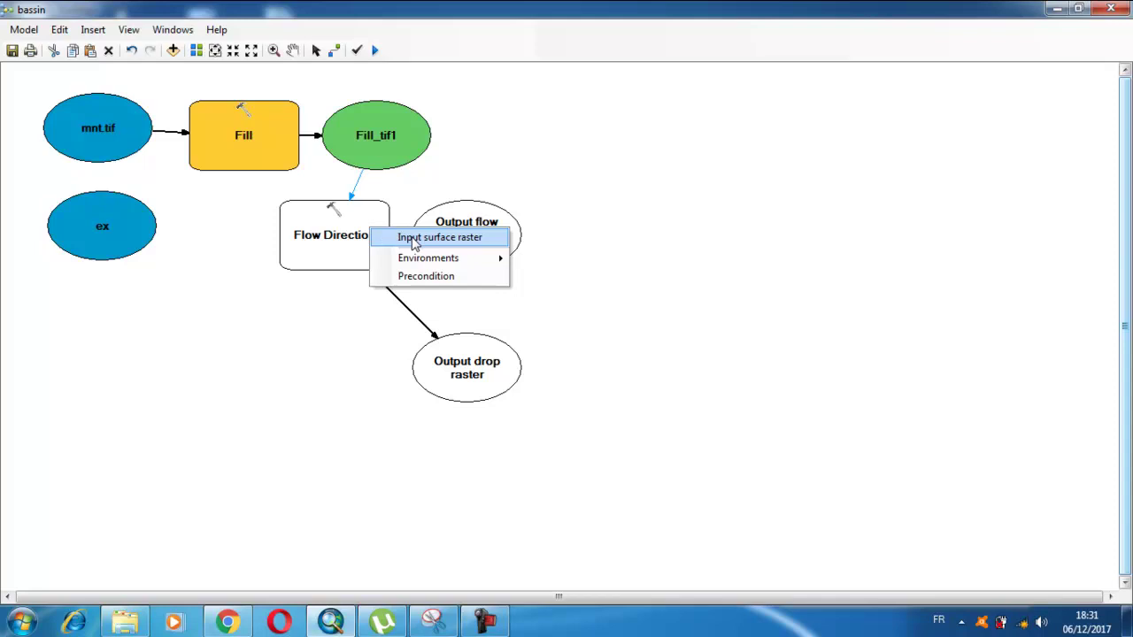
left_click(413, 240)
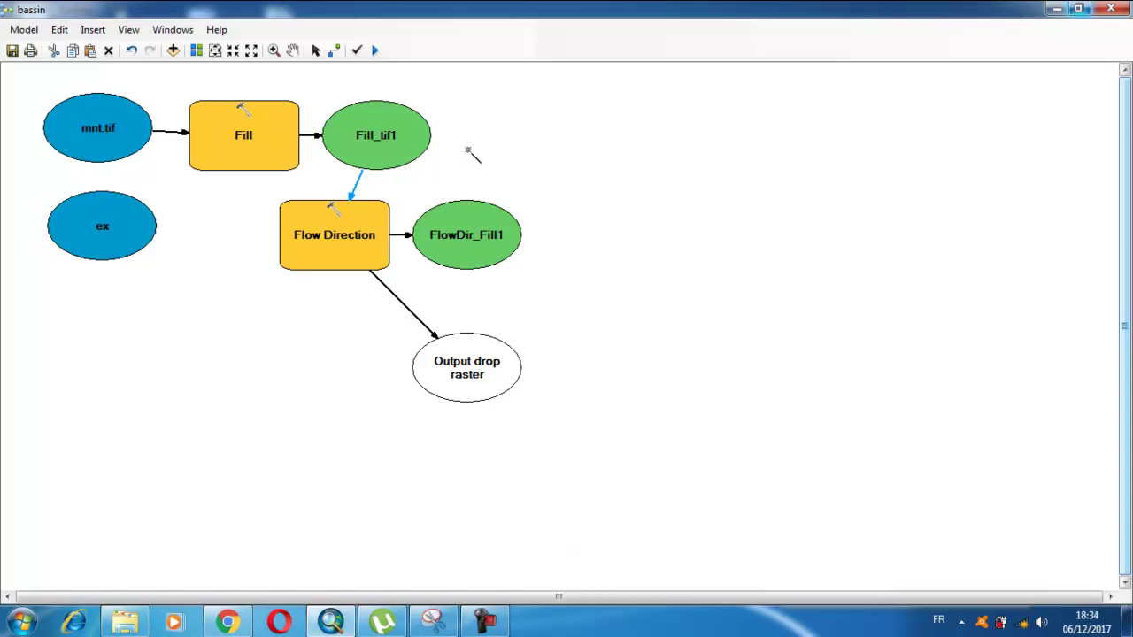
Add the Watershed tool from the Hydrology toolset below Flow Direction, and enlarge the model window.
left_click(1081, 14)
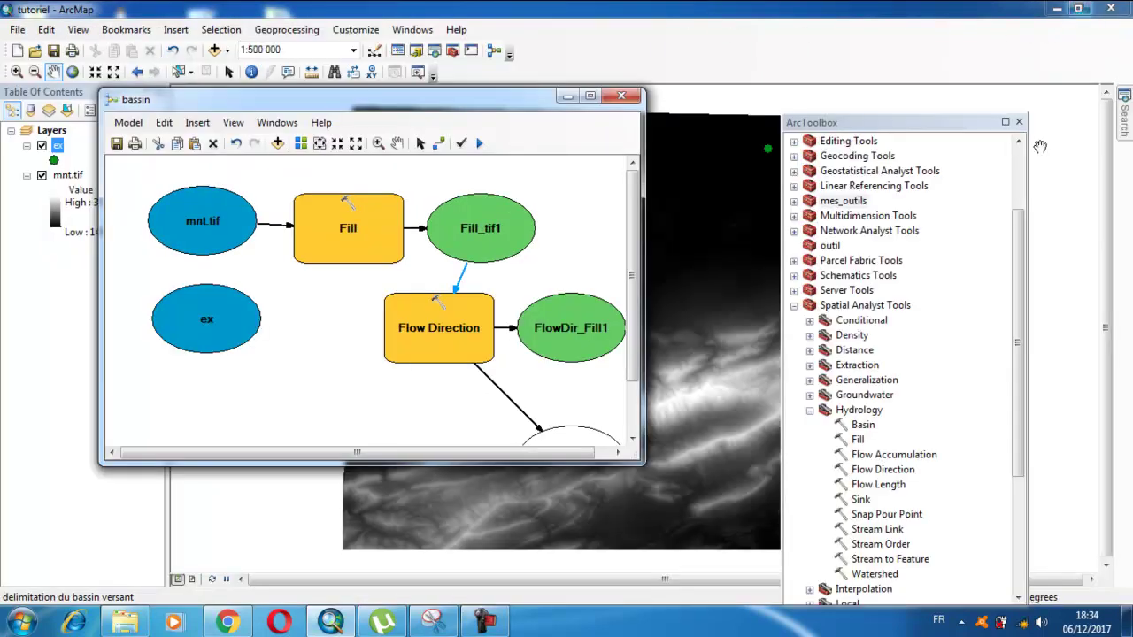
scroll(938, 416, "down", 2)
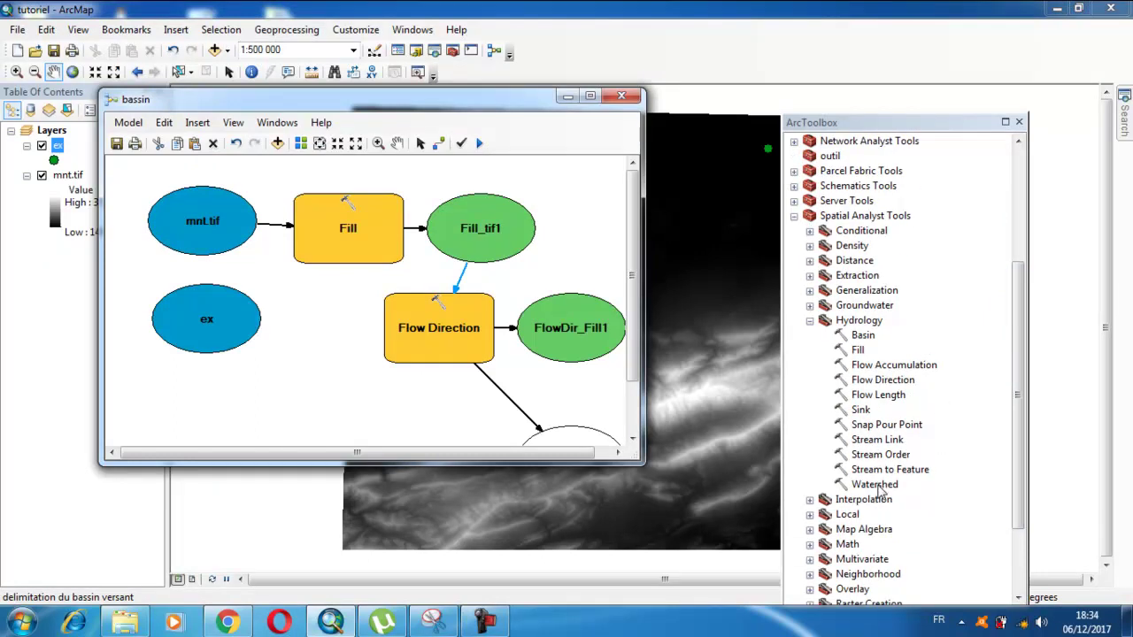
left_click_drag(878, 490, 397, 377)
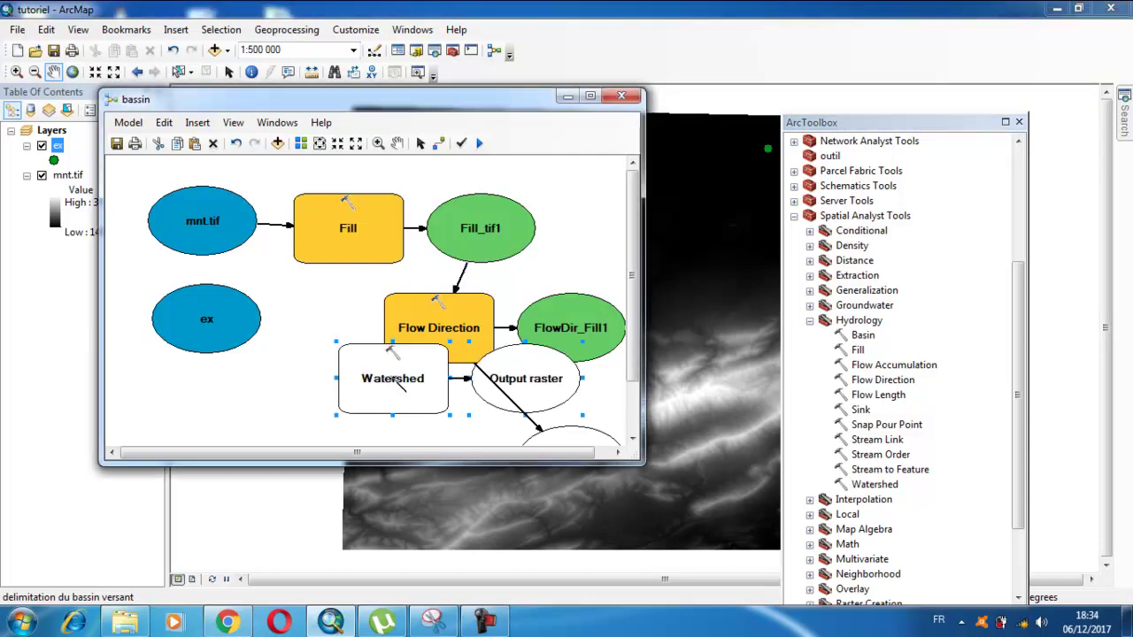
left_click_drag(644, 163, 899, 163)
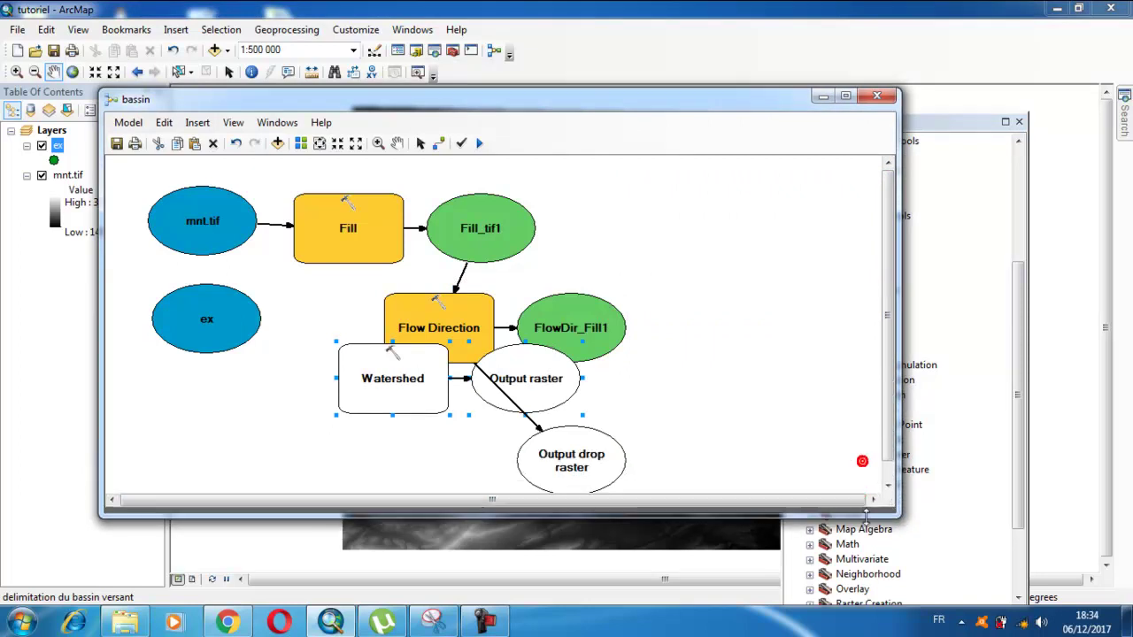
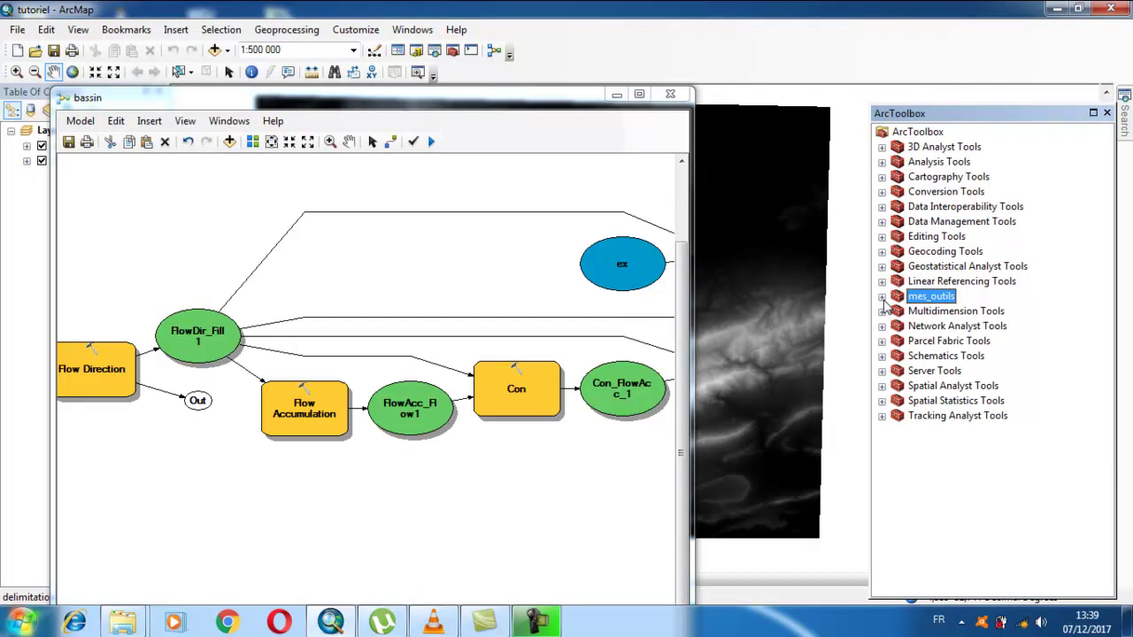
Open the bassin tool from the mes_outils toolbox to check which parameters it offers, and cancel its dialog.
left_click(881, 296)
left_click(936, 311)
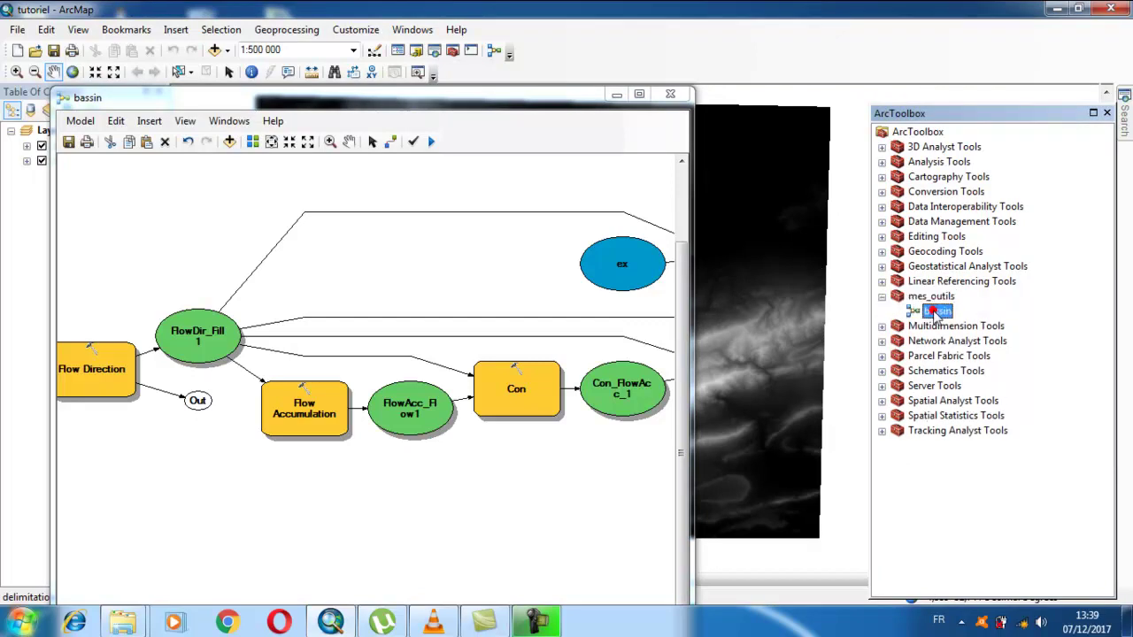
right_click(937, 313)
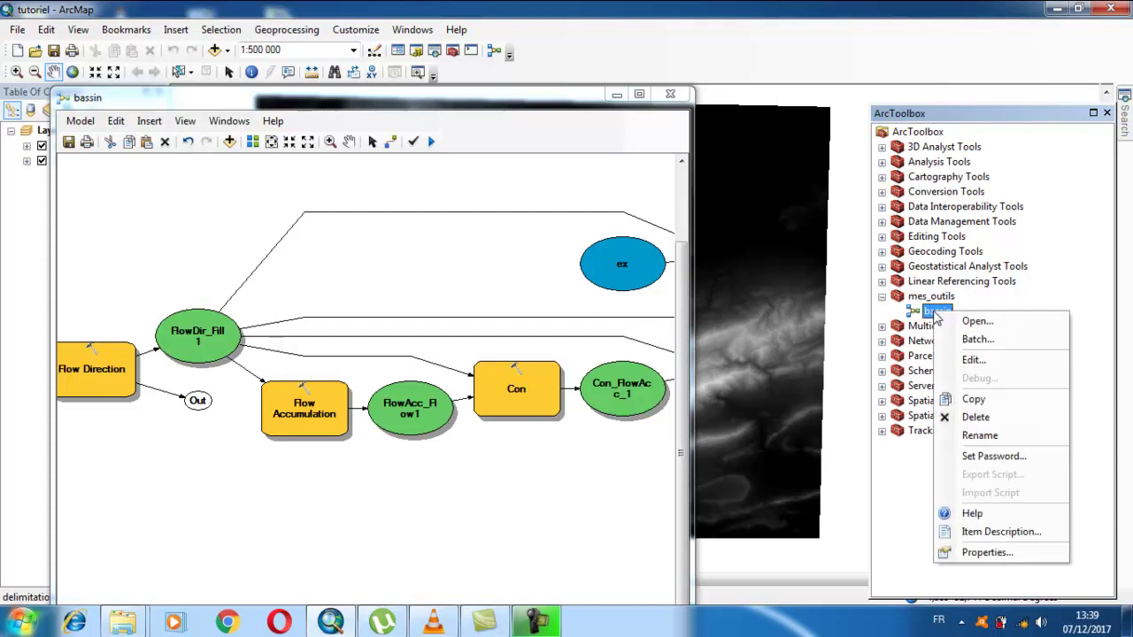
left_click(952, 323)
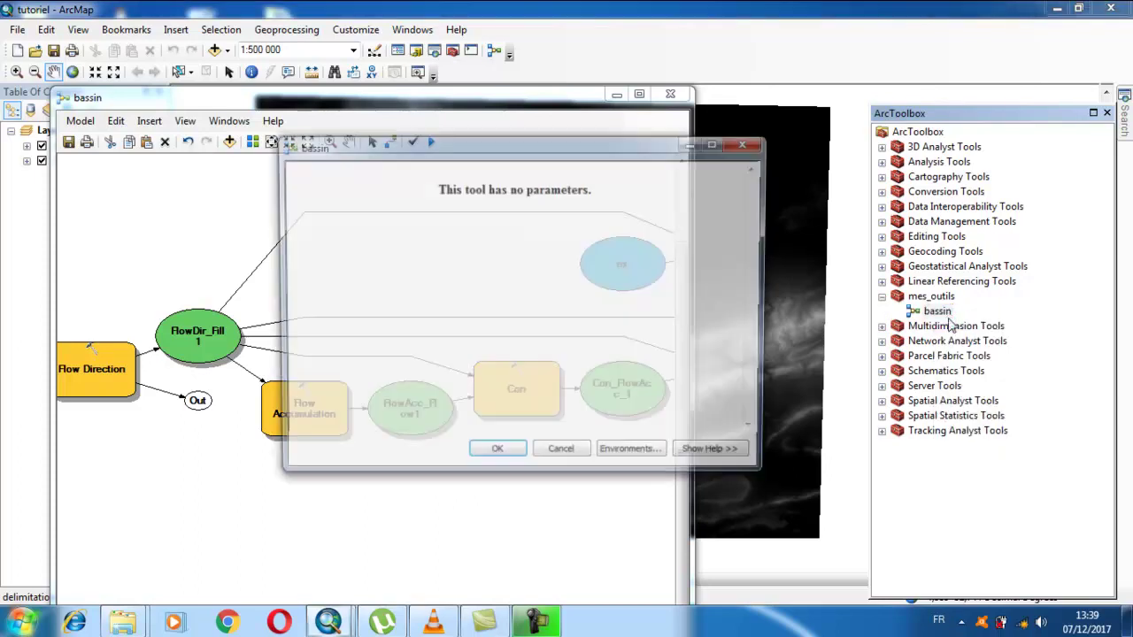
mouse_move(448, 157)
left_mouse_down()
mouse_move(421, 153)
mouse_move(448, 172)
mouse_move(410, 157)
mouse_move(459, 171)
mouse_move(433, 171)
left_mouse_up()
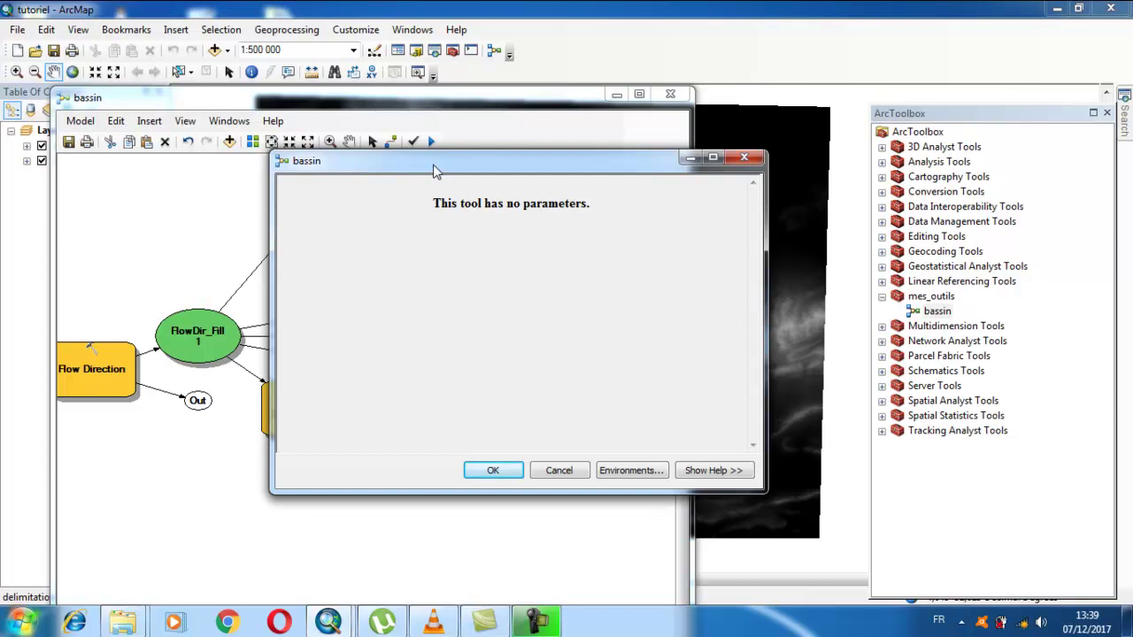
mouse_move(433, 169)
left_mouse_down()
mouse_move(422, 194)
mouse_move(451, 170)
mouse_move(432, 168)
left_mouse_up()
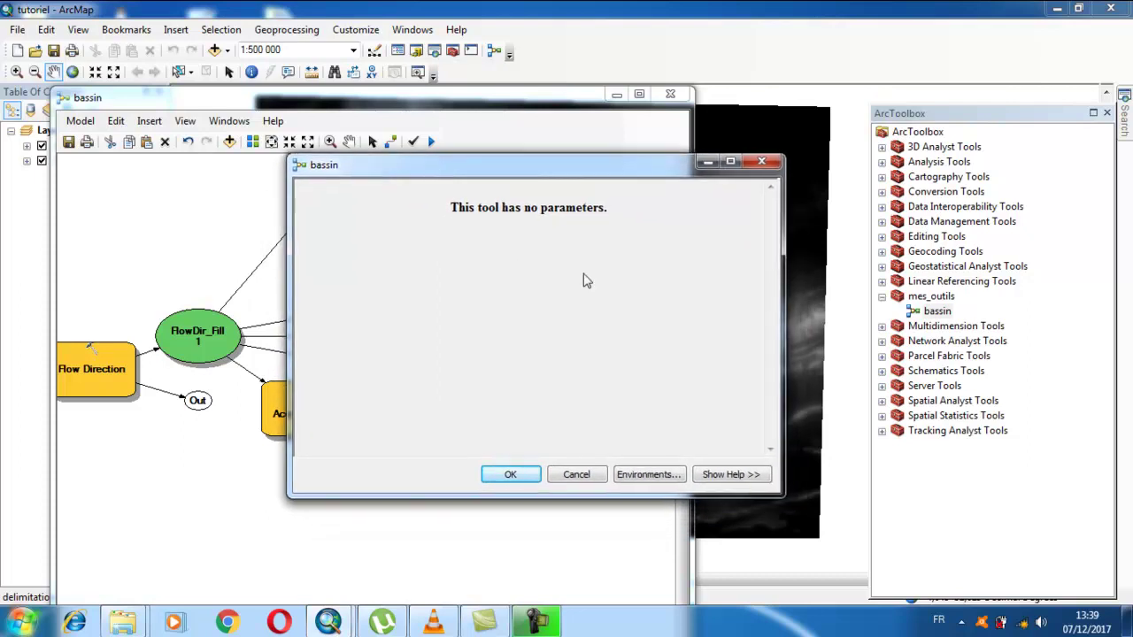
left_click(576, 475)
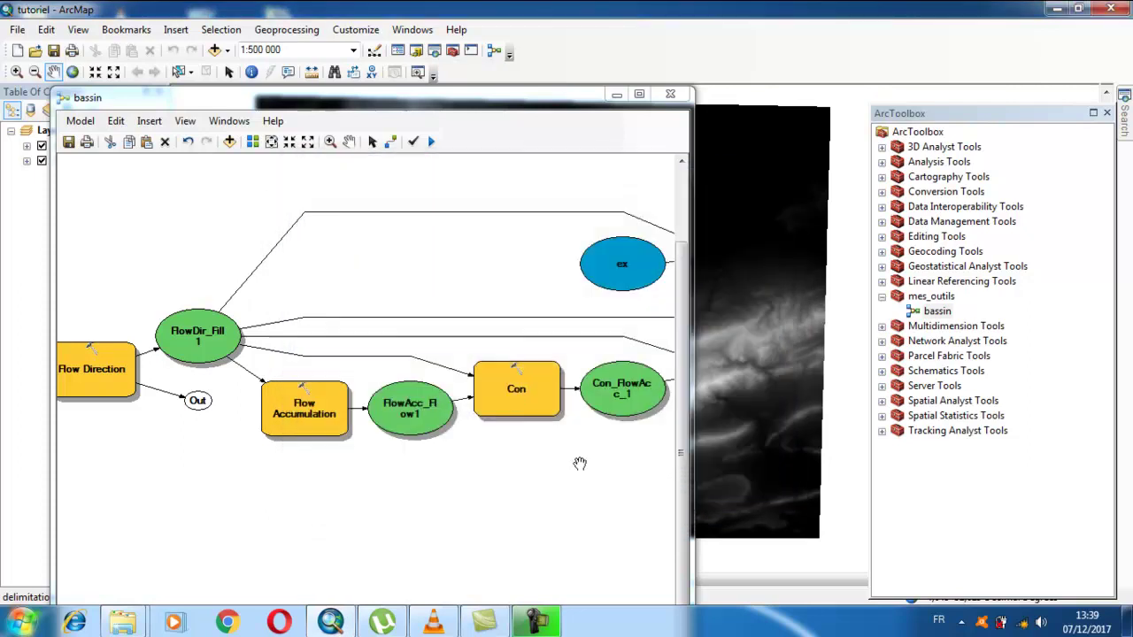
Select all elements of the bassin model and set its variables as model parameters.
left_click(638, 94)
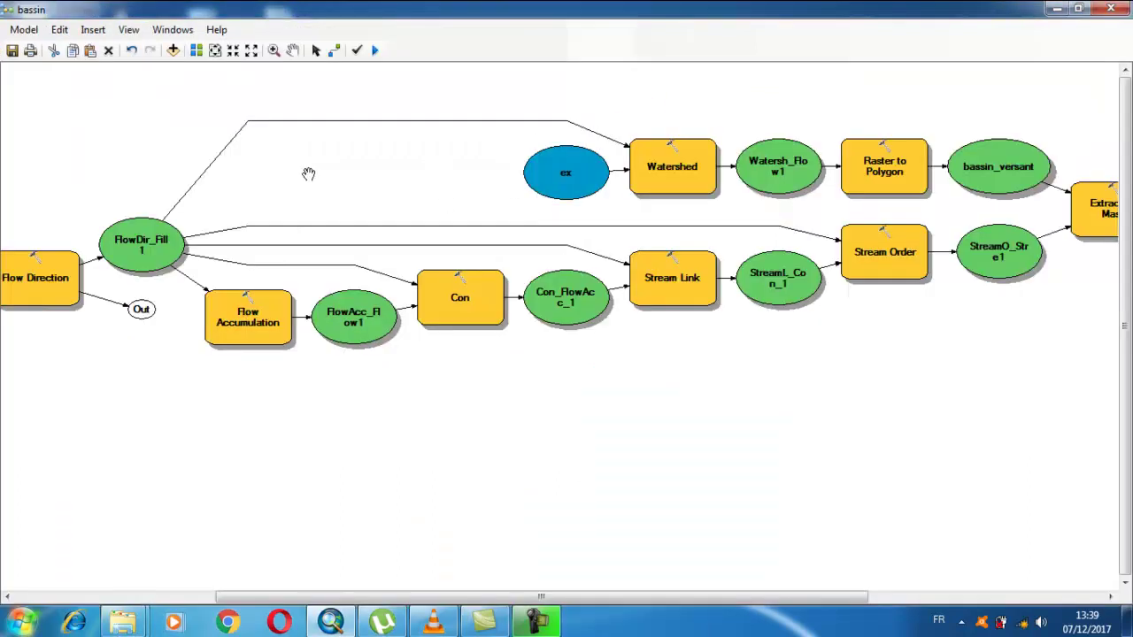
left_click_drag(143, 138, 565, 177)
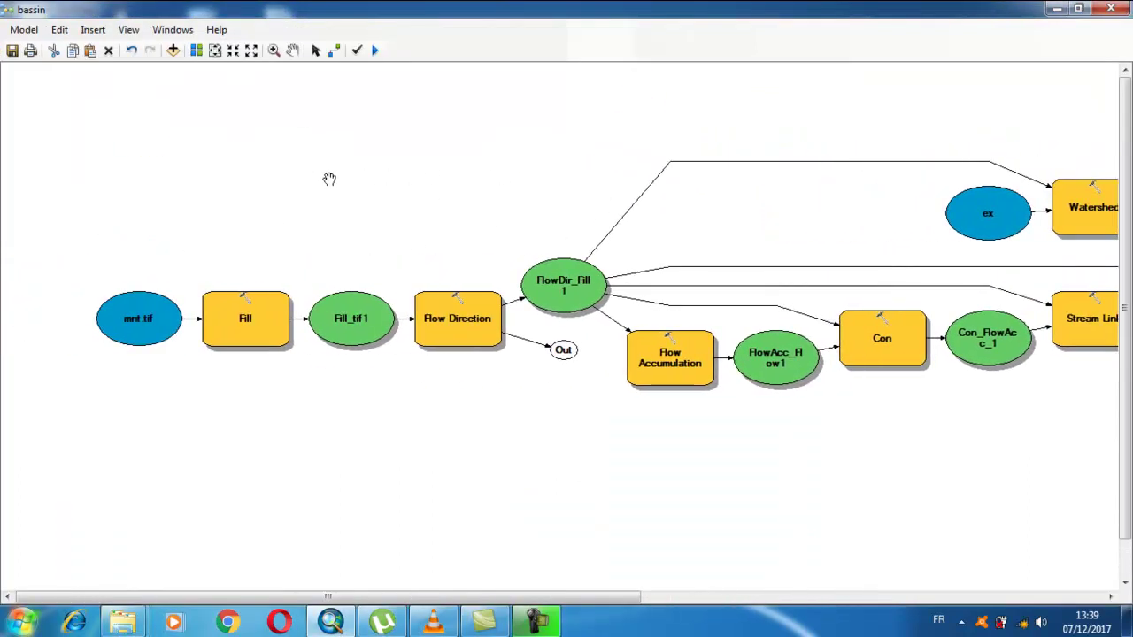
left_click(316, 50)
left_click(131, 323)
right_click(169, 317)
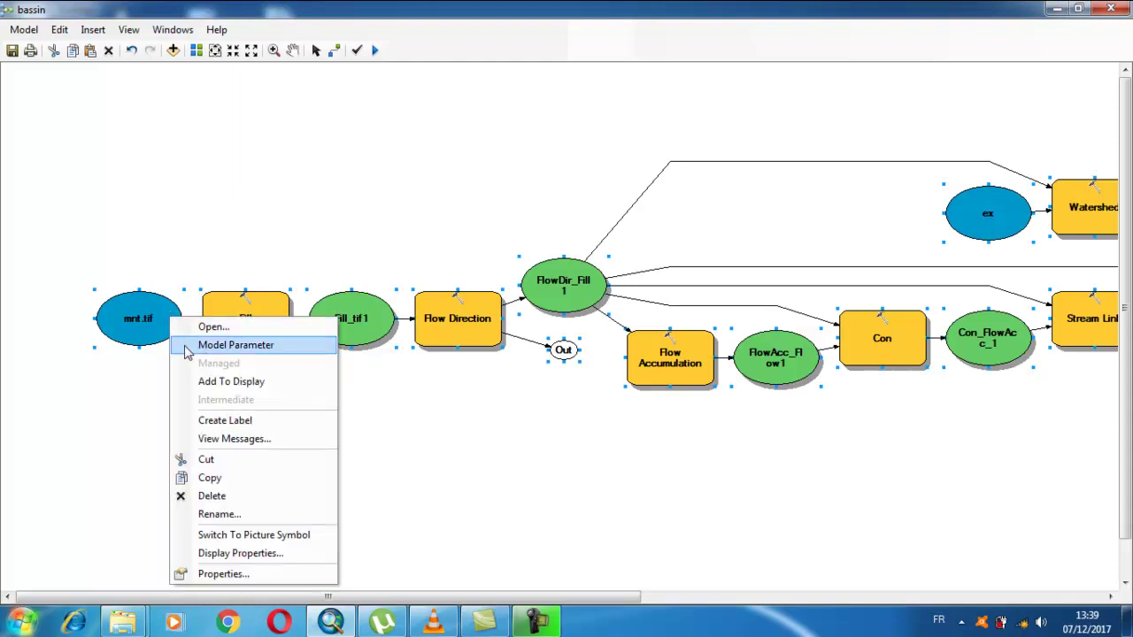
left_click(188, 347)
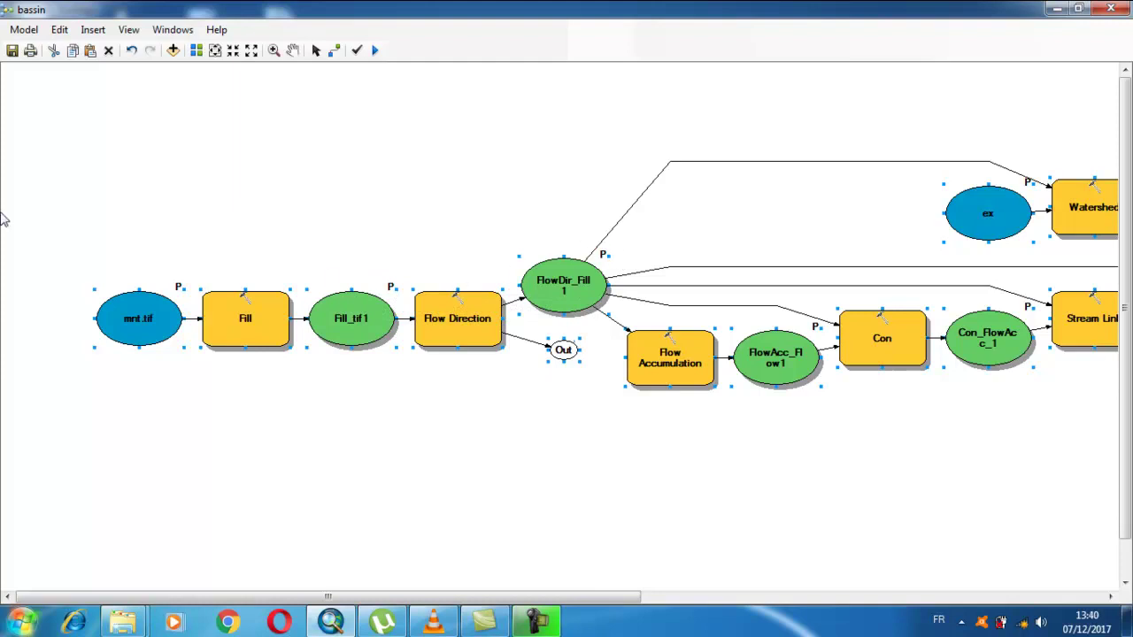
Save the bassin model and open it as a tool from the mes_outils toolbox.
left_click(1079, 11)
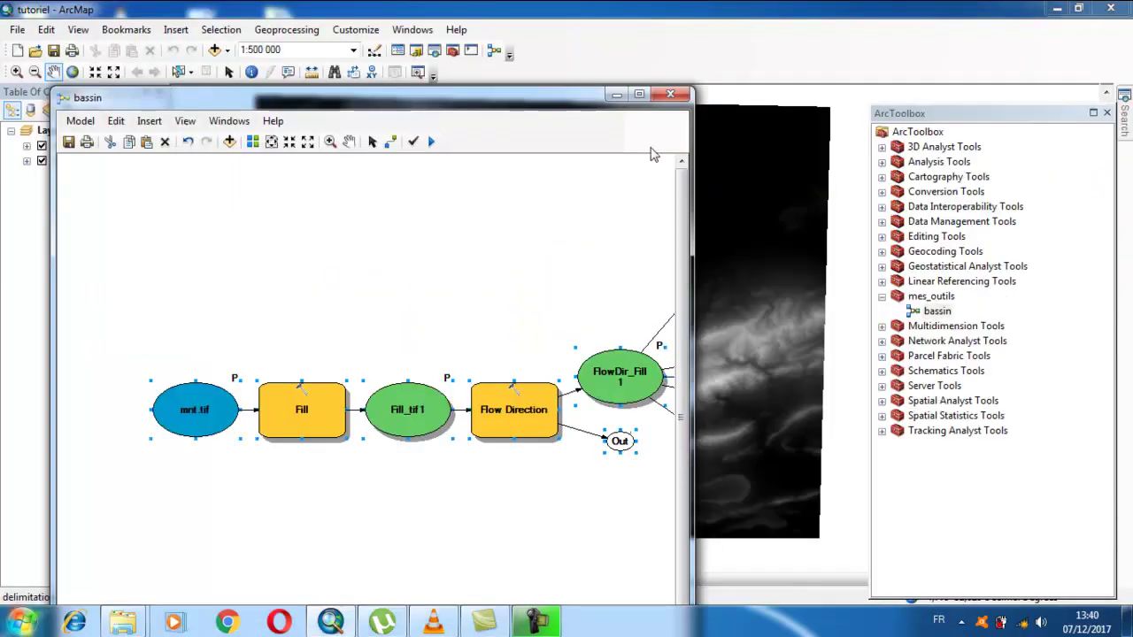
left_click(71, 146)
left_click(936, 312)
left_click(936, 312)
left_click(1004, 307)
right_click(941, 311)
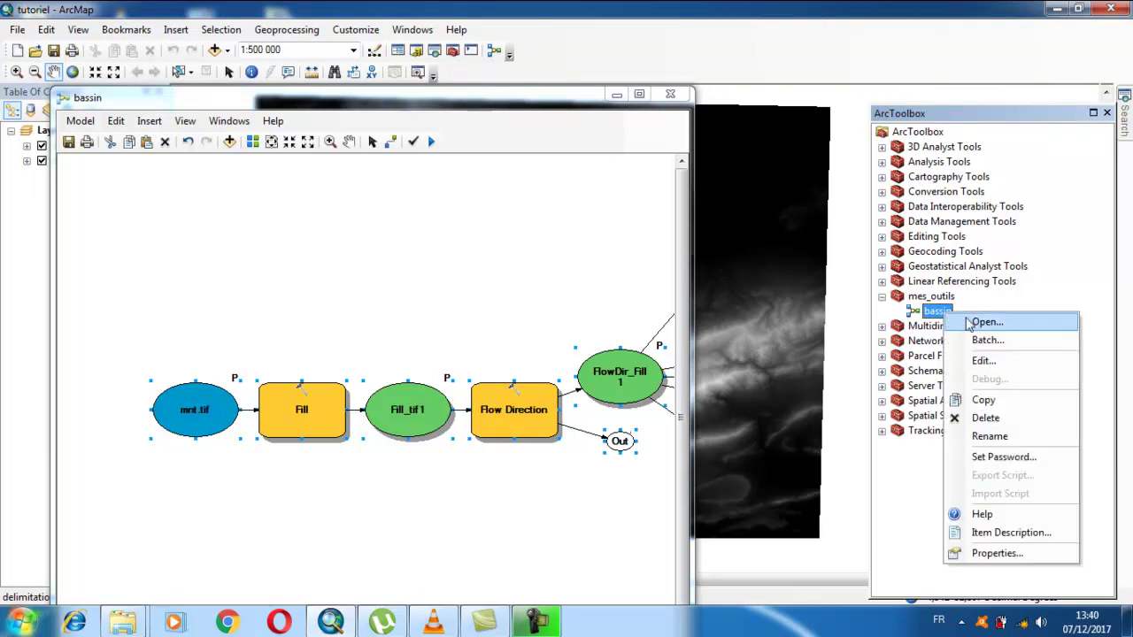
left_click(973, 321)
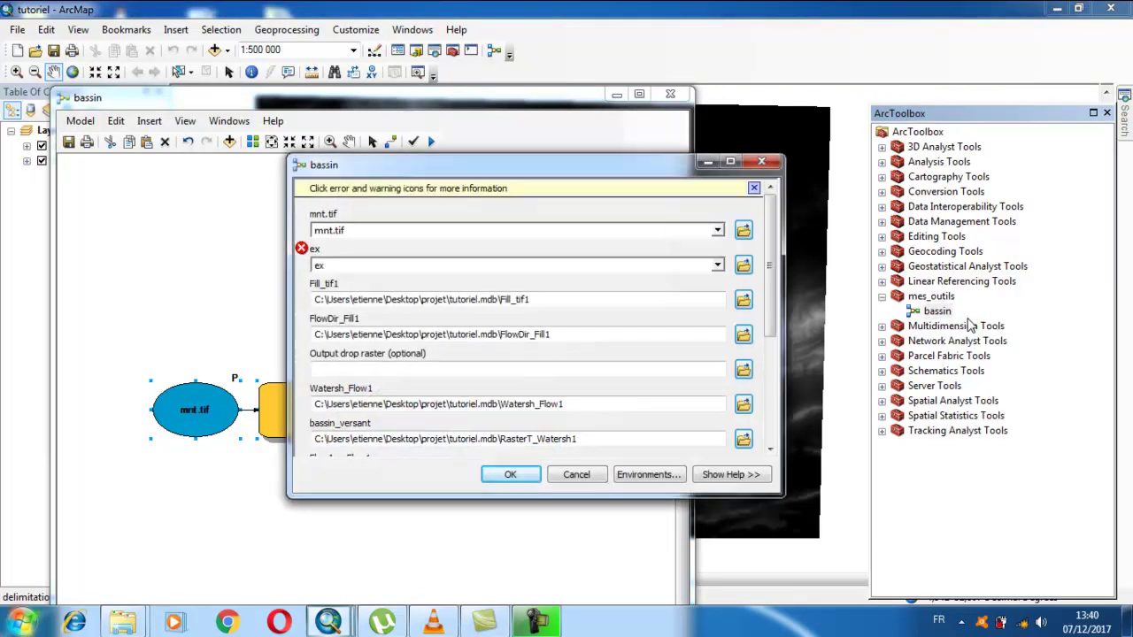
left_click_drag(587, 171, 579, 150)
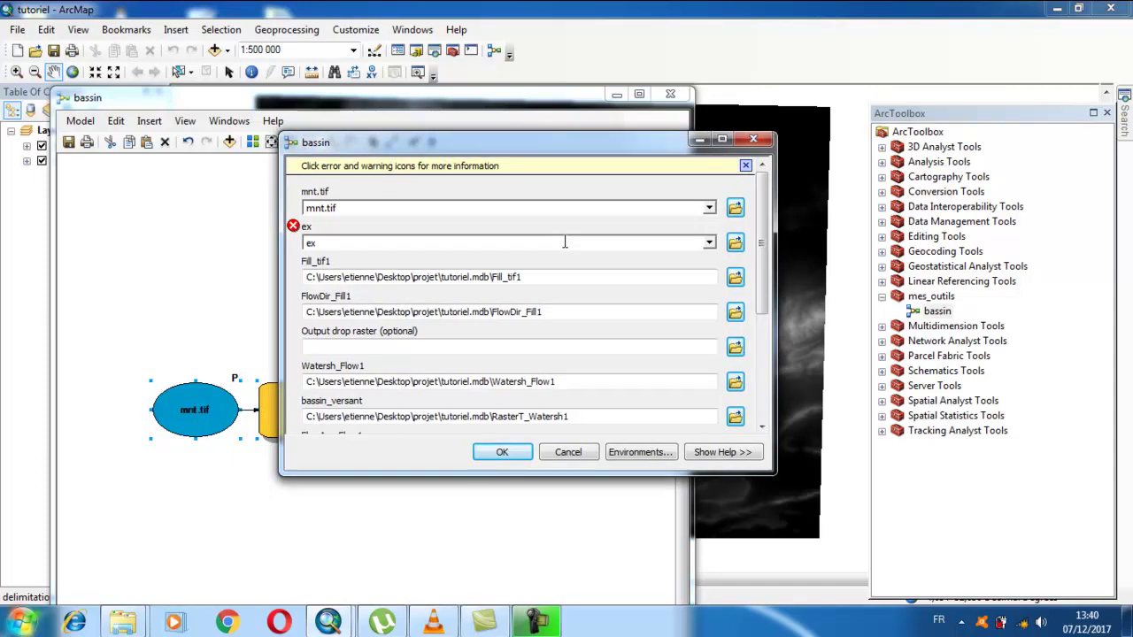
Set the ex parameter of the bassin tool to exutoire.
left_click(404, 242)
double_click(327, 242)
left_click(324, 243)
left_click(363, 208)
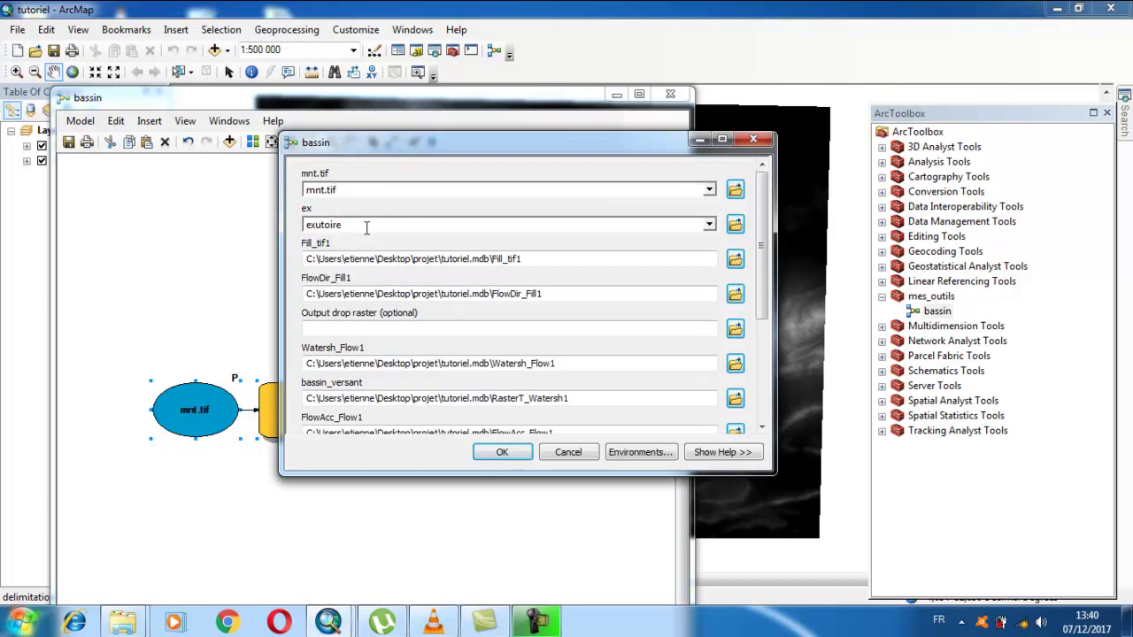
Open the dataset browser for the mnt.tif parameter to view the available sources, and cancel it.
left_click(378, 188)
mouse_move(761, 222)
left_mouse_down()
mouse_move(762, 242)
mouse_move(761, 221)
left_mouse_up()
left_click(733, 191)
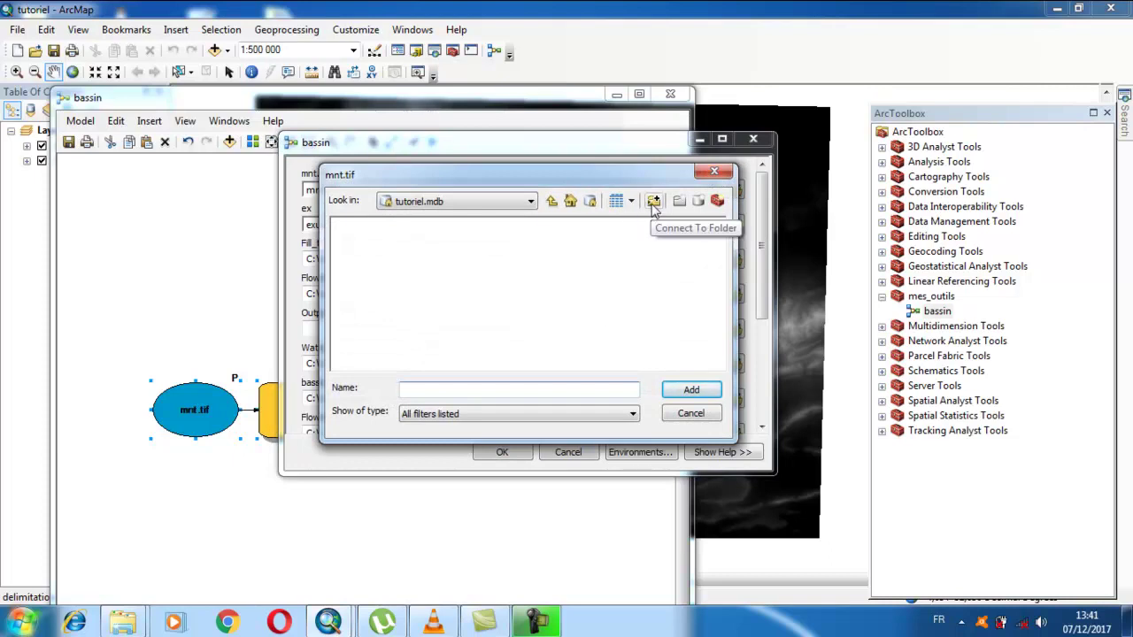
left_click(681, 413)
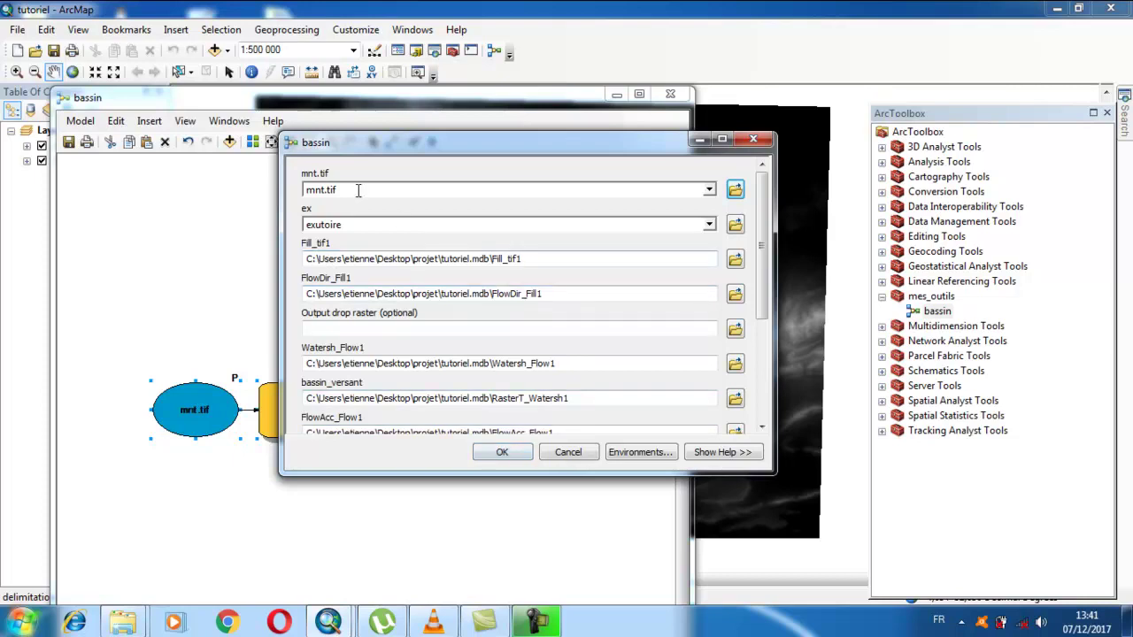
Cancel the bassin tool dialog without running it.
left_click(385, 225)
left_click(372, 189)
left_click(568, 454)
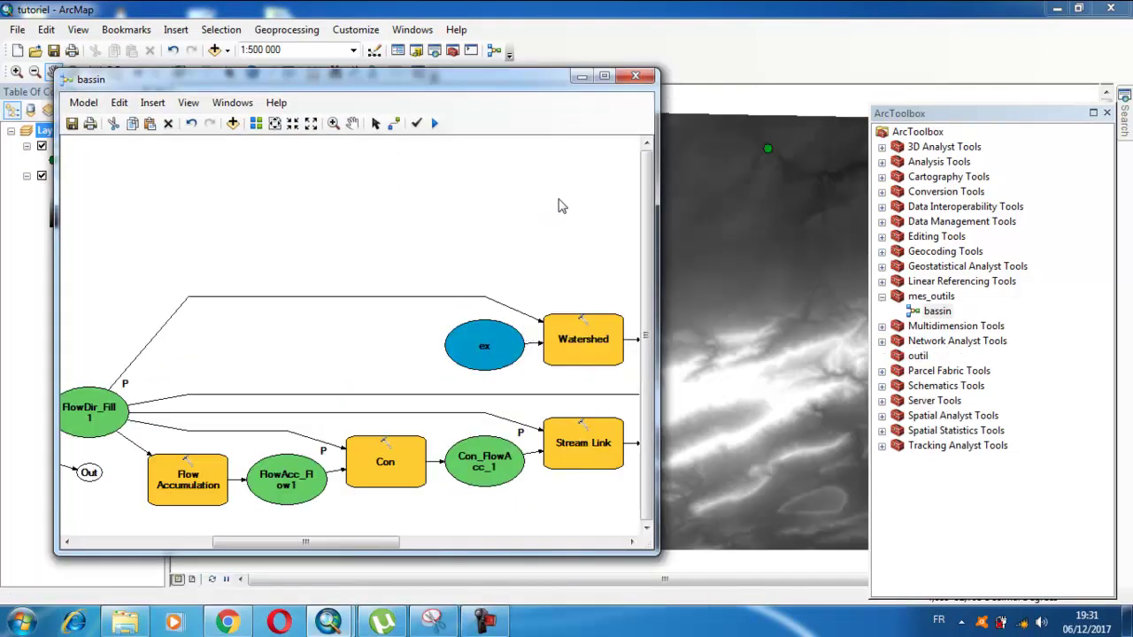
Enlarge the bassin model window and review its process chain starting from mnt.tif, checking the loaded layers beside it.
left_click(604, 77)
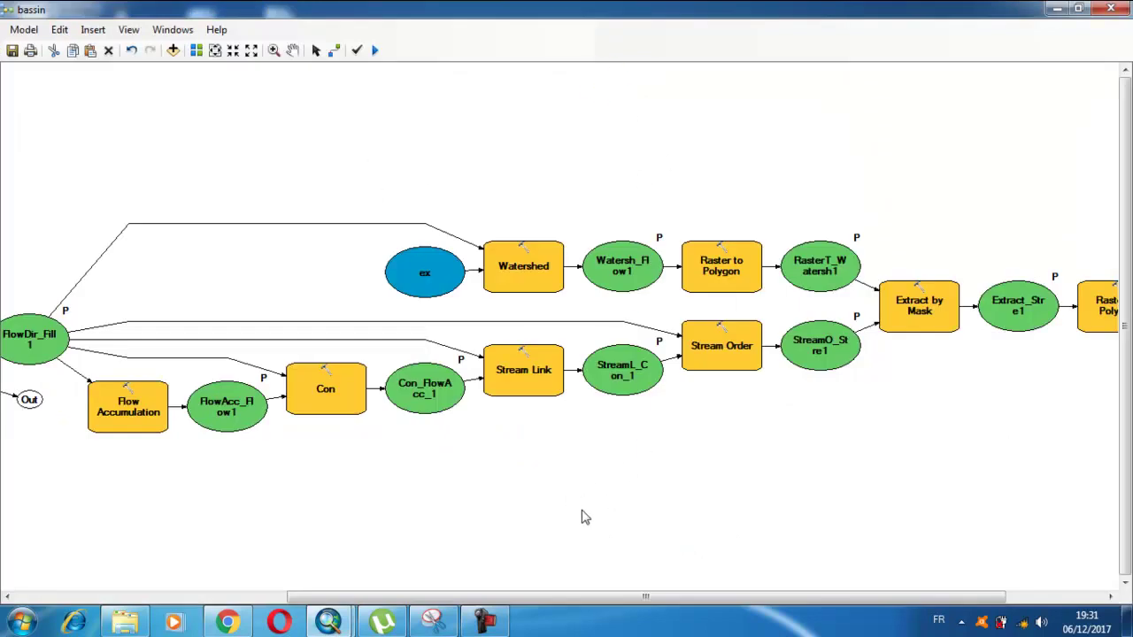
left_click_drag(624, 597, 372, 461)
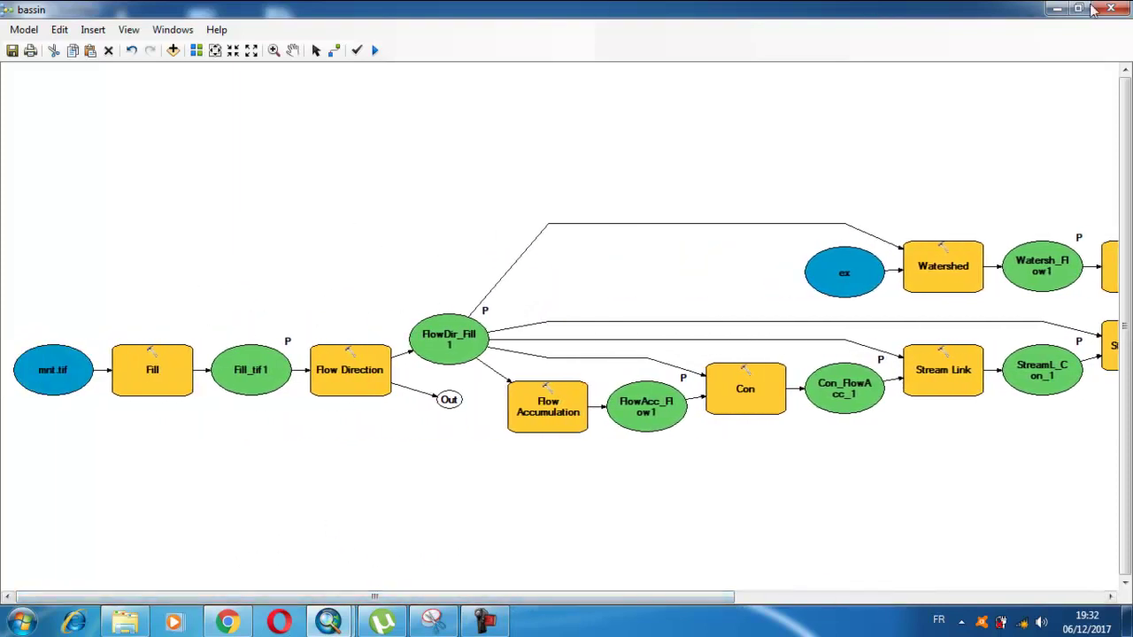
left_click(1078, 8)
left_click_drag(501, 86, 826, 107)
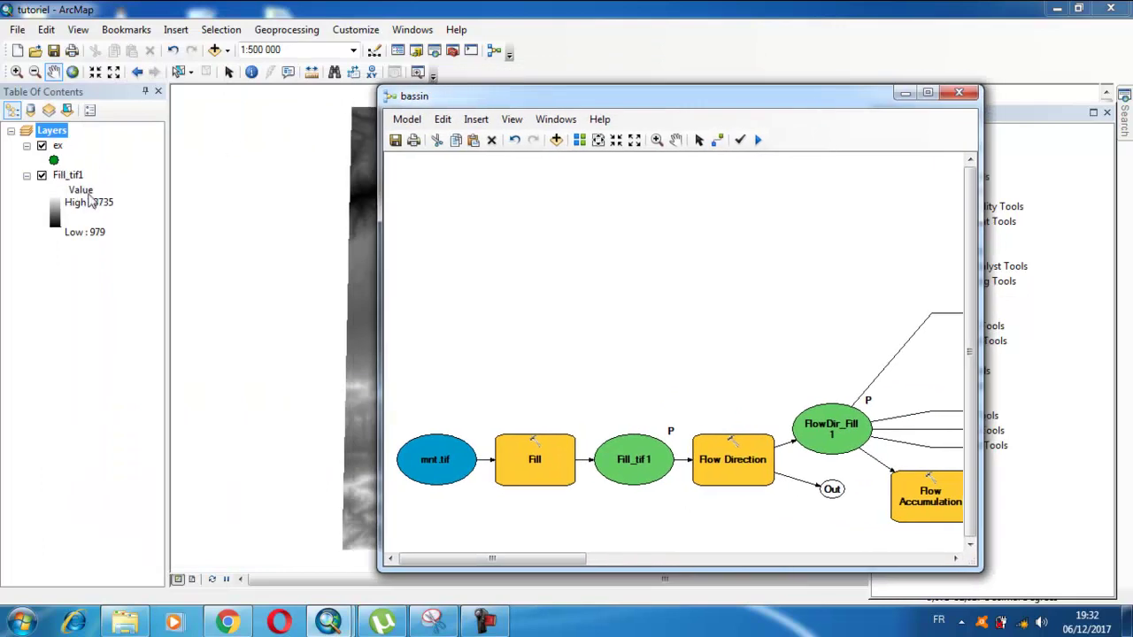
left_click_drag(716, 101, 363, 88)
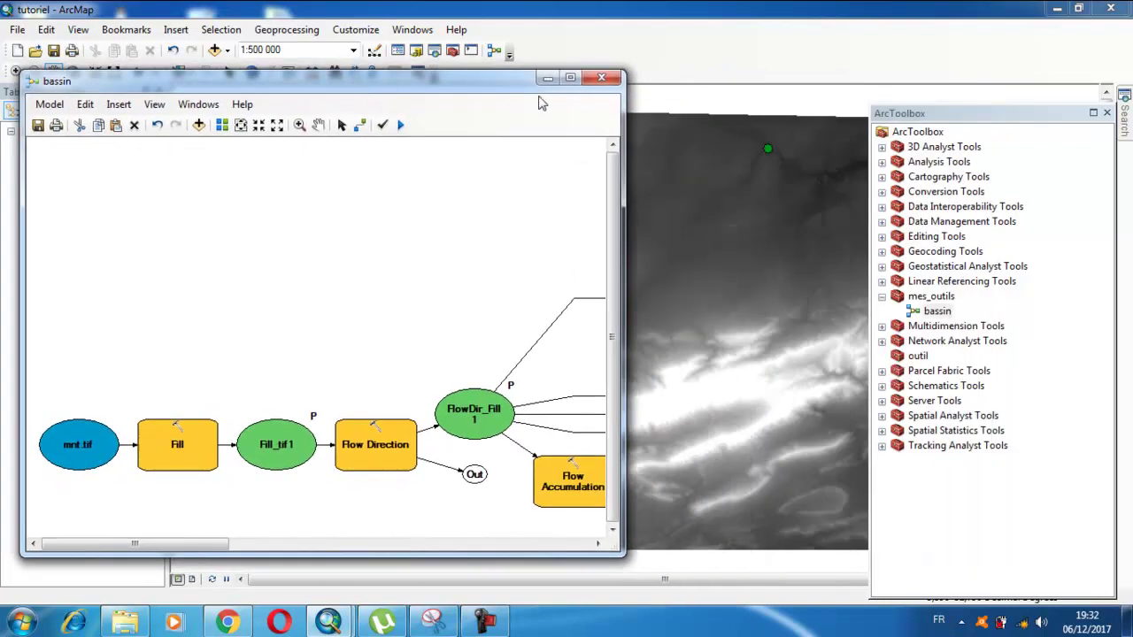
double_click(488, 81)
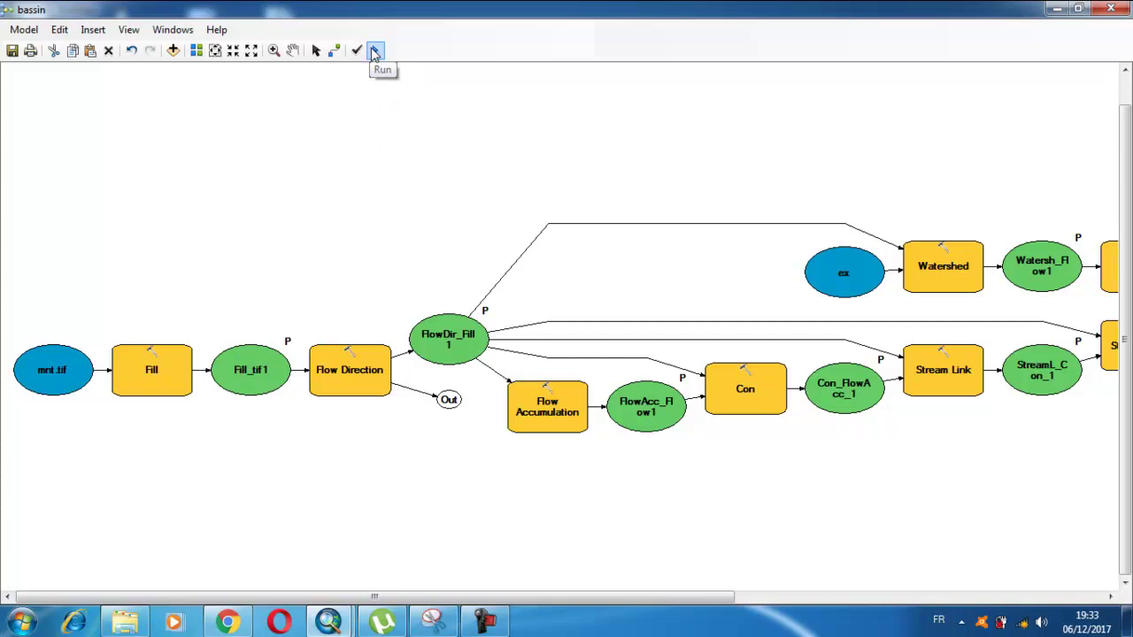
Run the entire bassin model from the model window and close the progress dialog once processing completes.
left_click(374, 51)
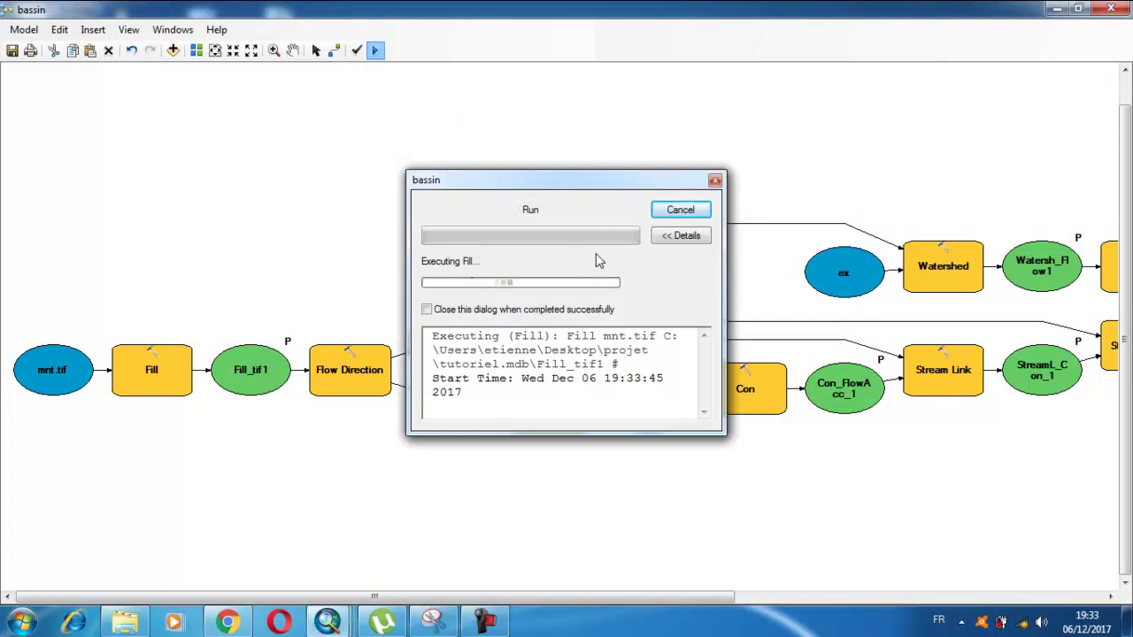
left_click_drag(578, 184, 529, 89)
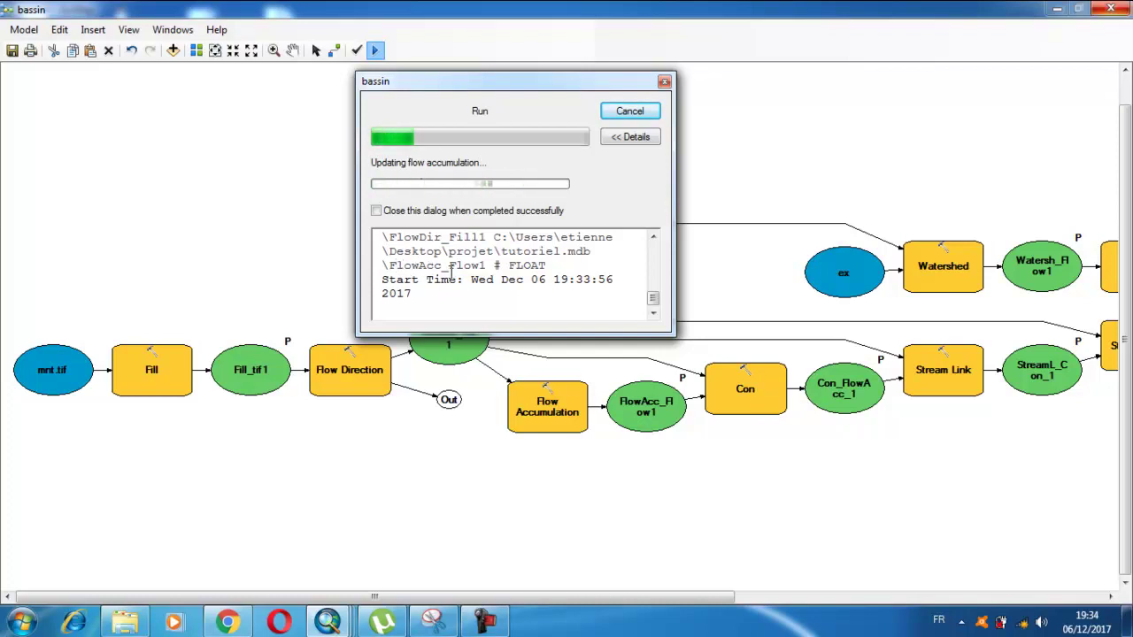
left_click_drag(485, 81, 530, 52)
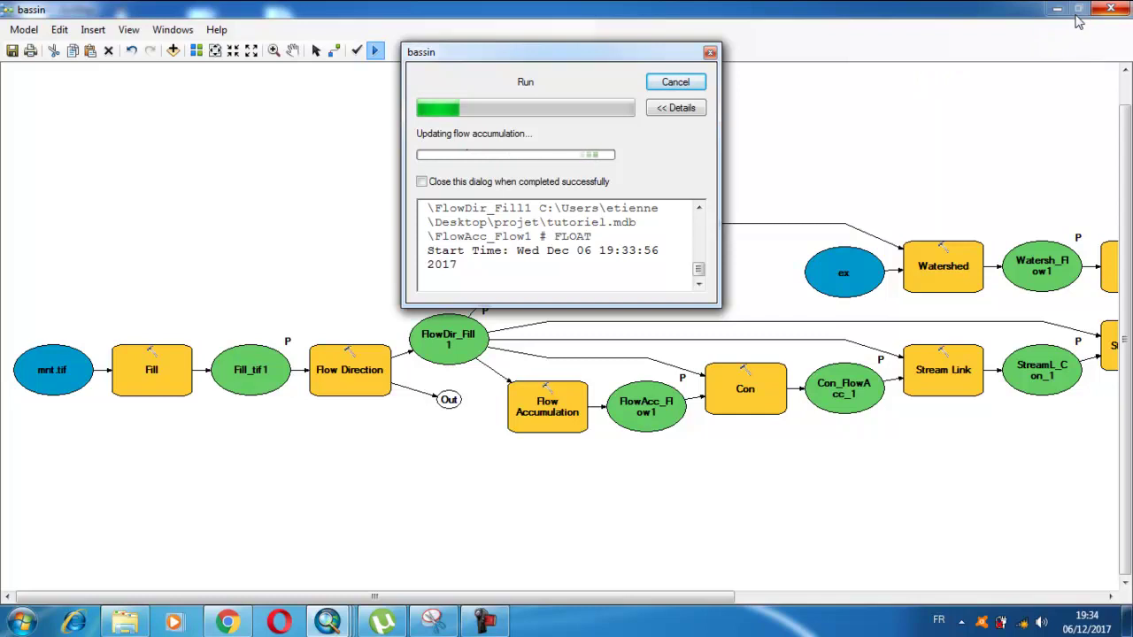
left_click_drag(594, 52, 574, 66)
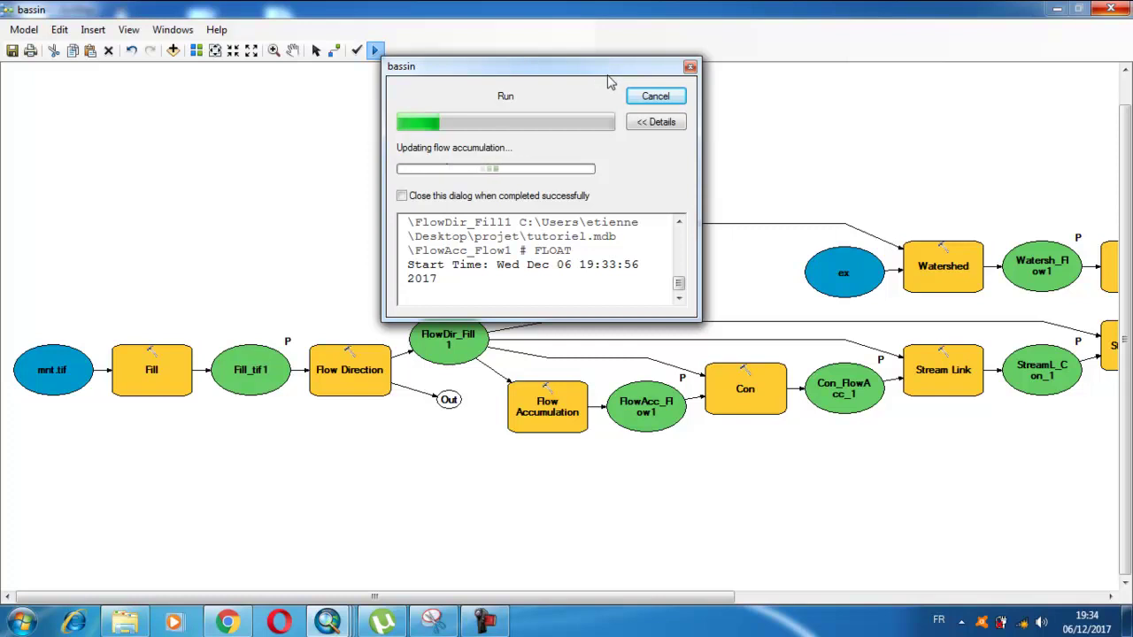
left_click_drag(609, 71, 447, 58)
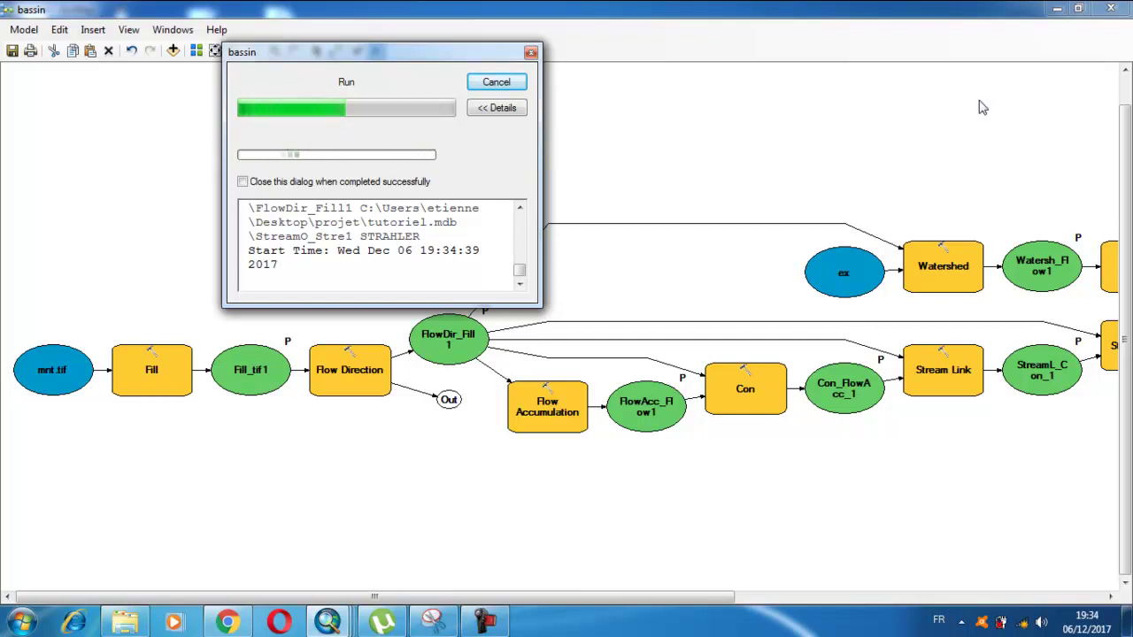
left_click(697, 596)
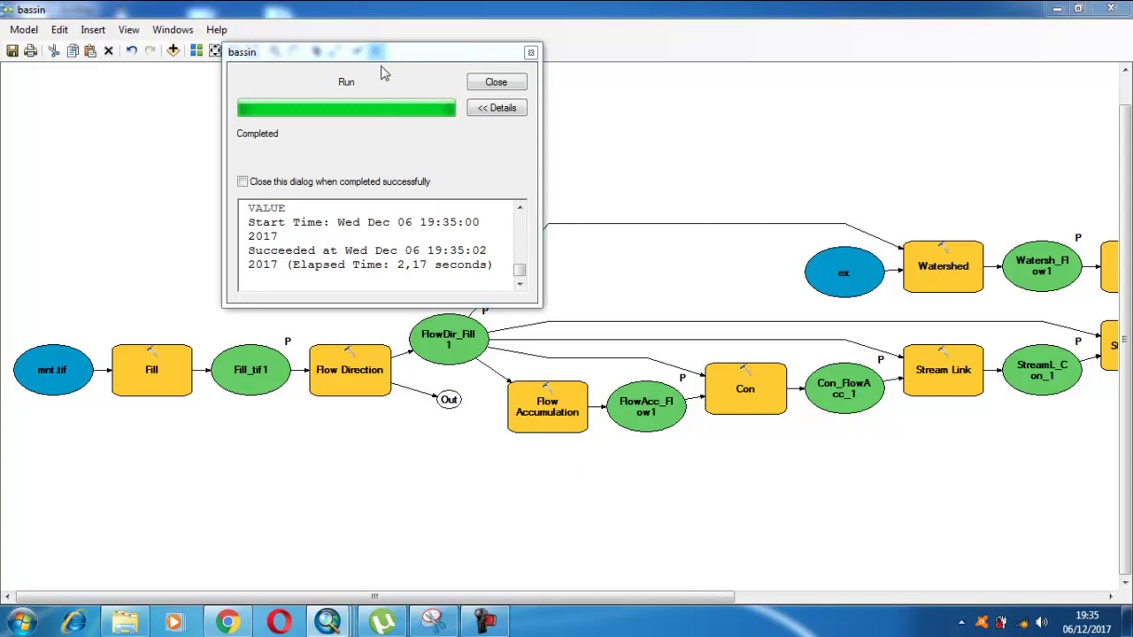
left_click_drag(380, 51, 457, 86)
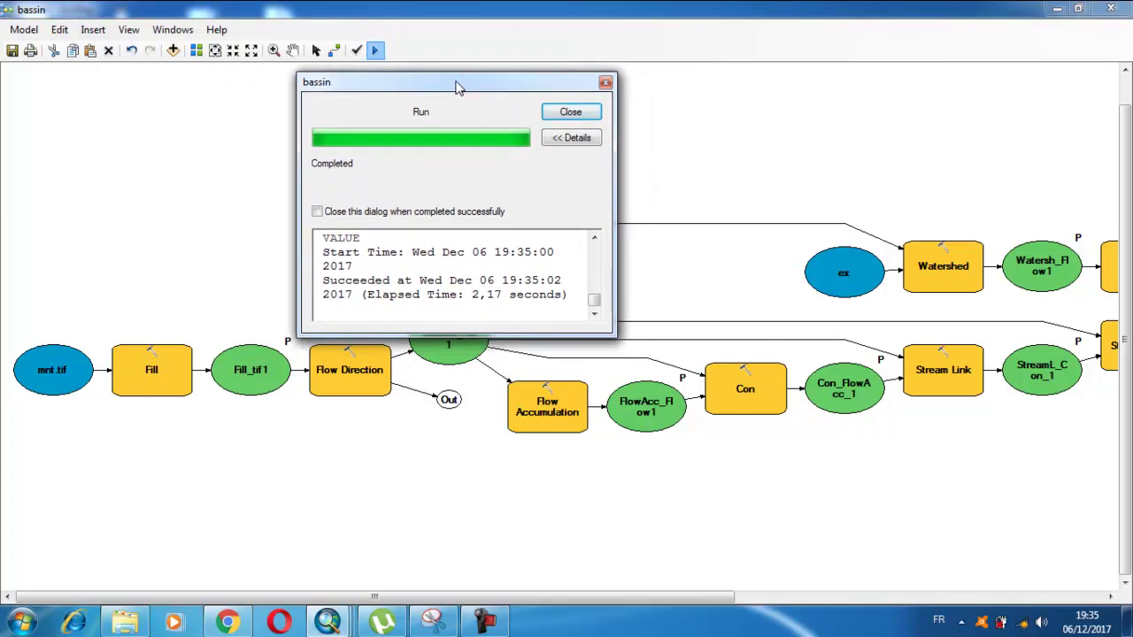
left_click(571, 114)
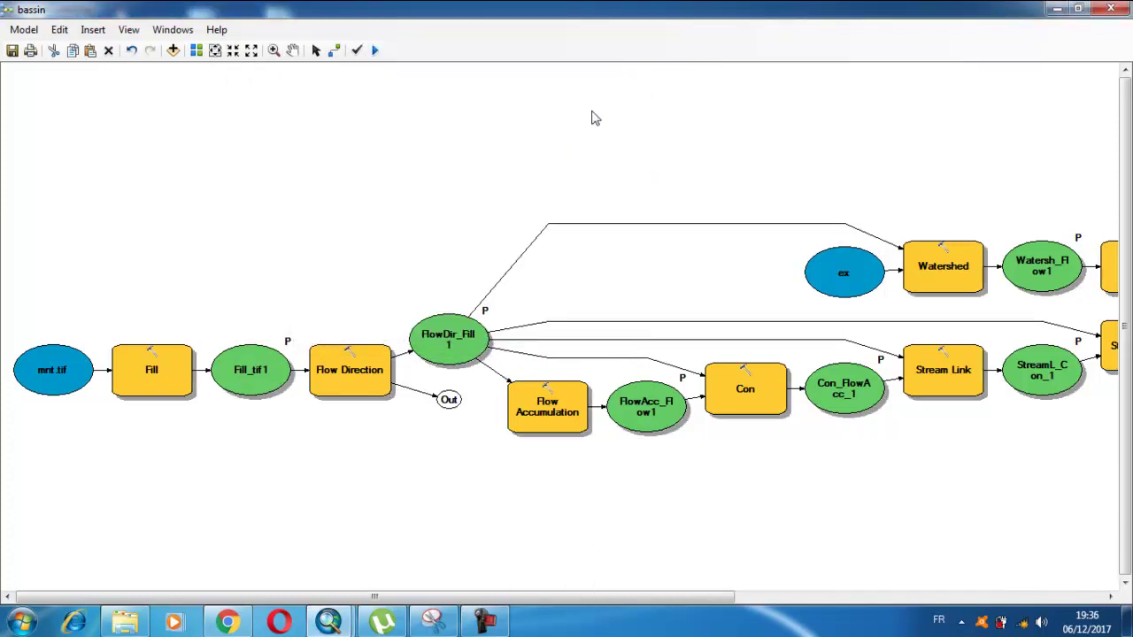
Shrink the model window to reach the map, and browse into tutoriel.mdb to add data.
left_click(1078, 9)
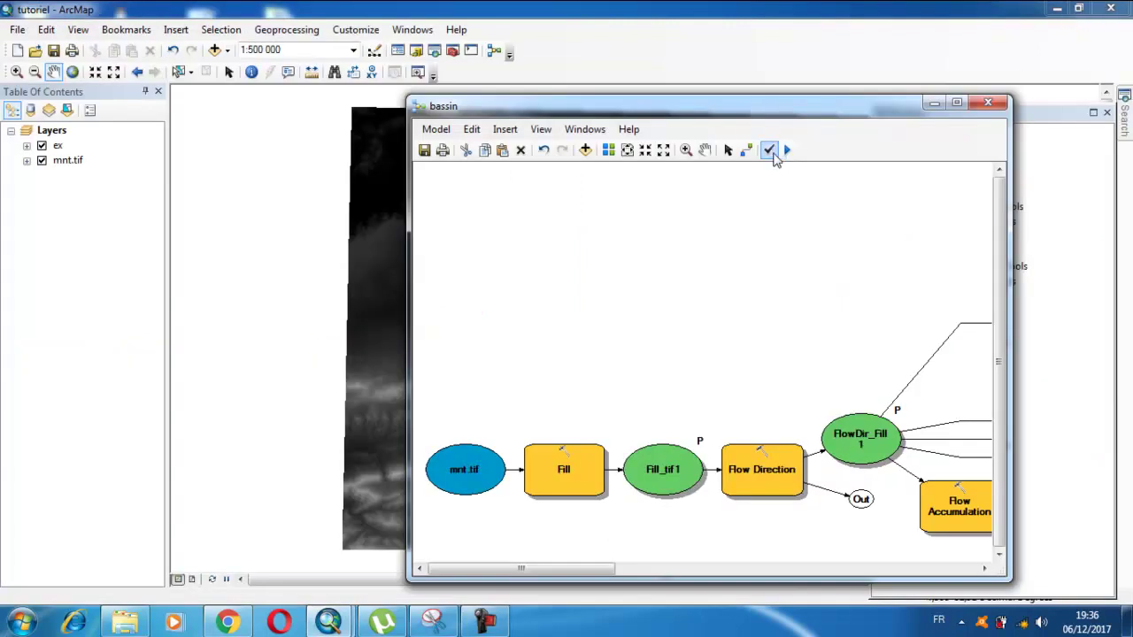
left_click_drag(722, 113, 768, 101)
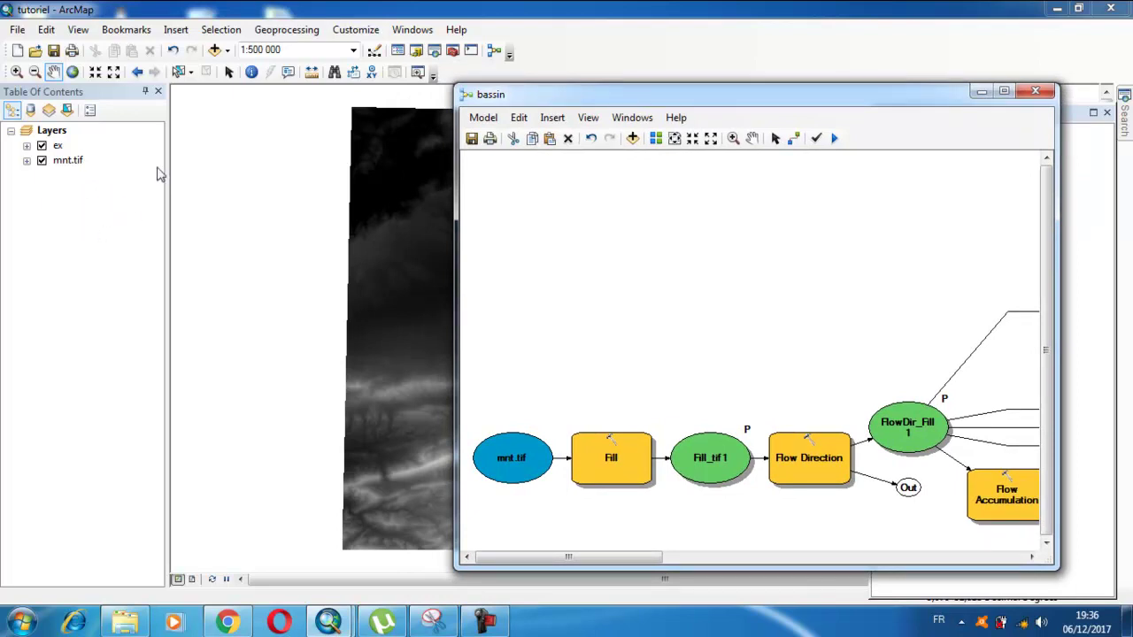
left_click(228, 50)
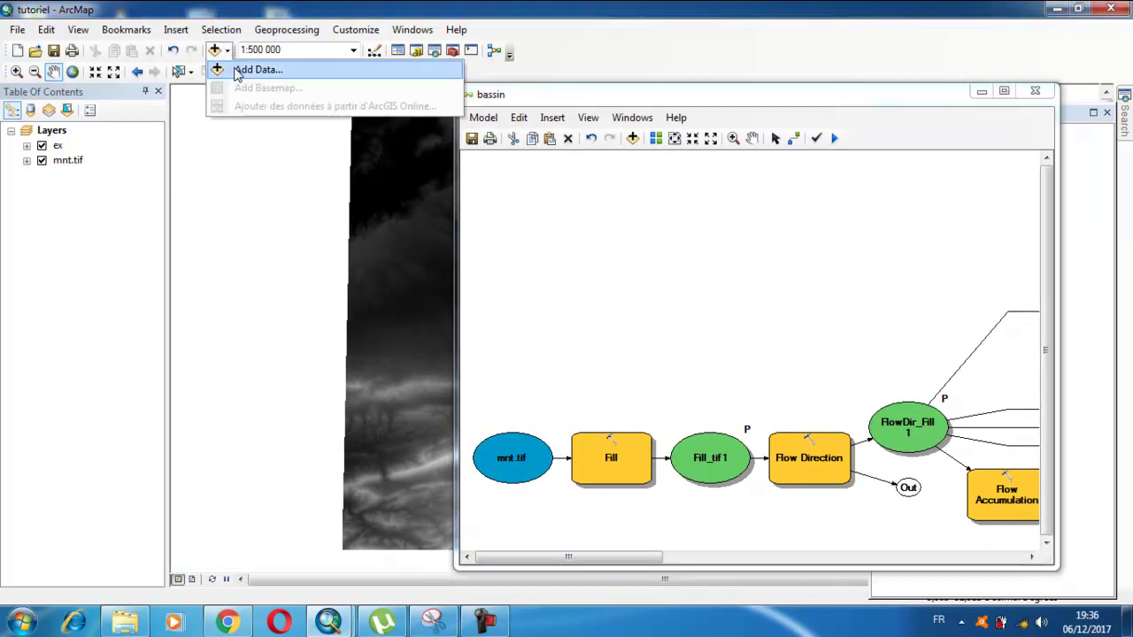
left_click(224, 69)
double_click(403, 239)
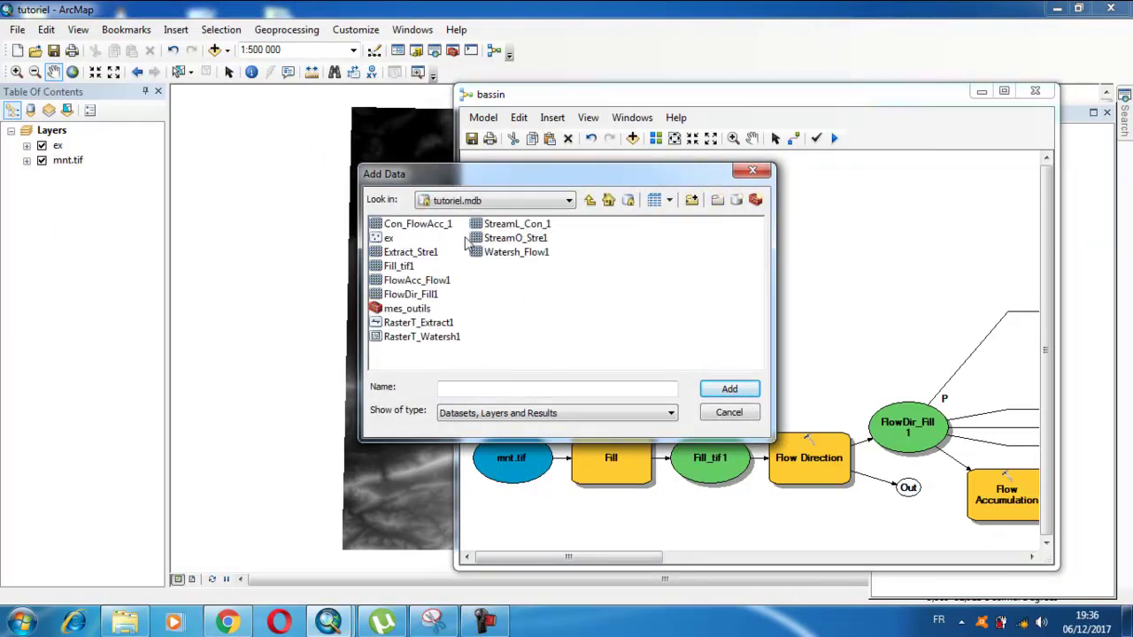
Add every raster and feature output of the model from tutoriel.mdb to the map, leaving out ex and the mes_outils toolbox.
left_click(415, 227)
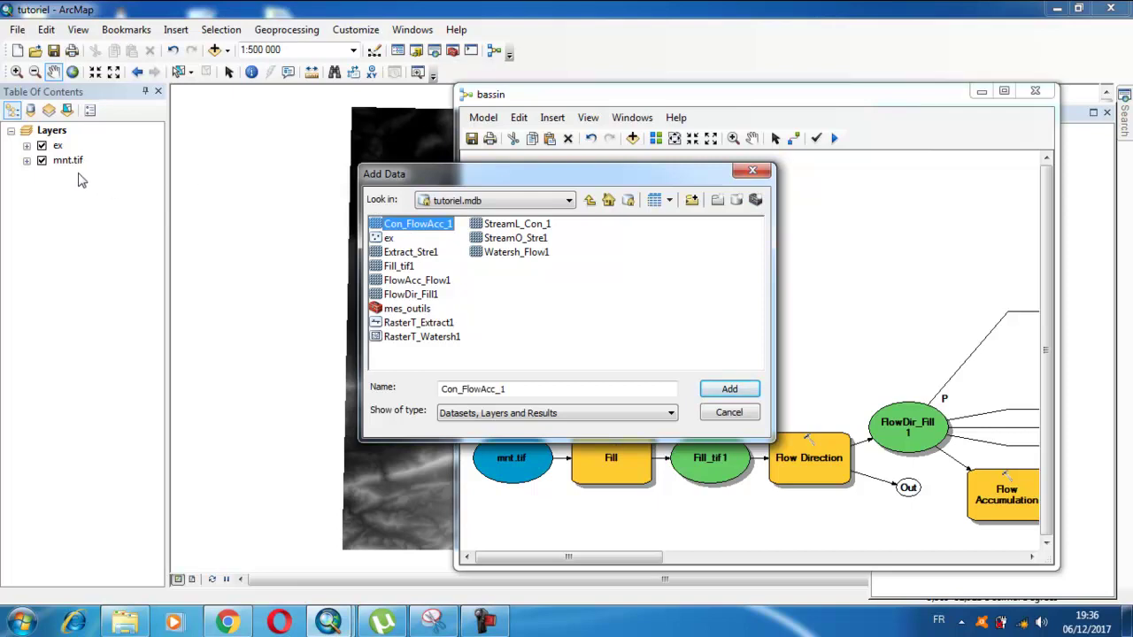
left_click(403, 253, "ctrl")
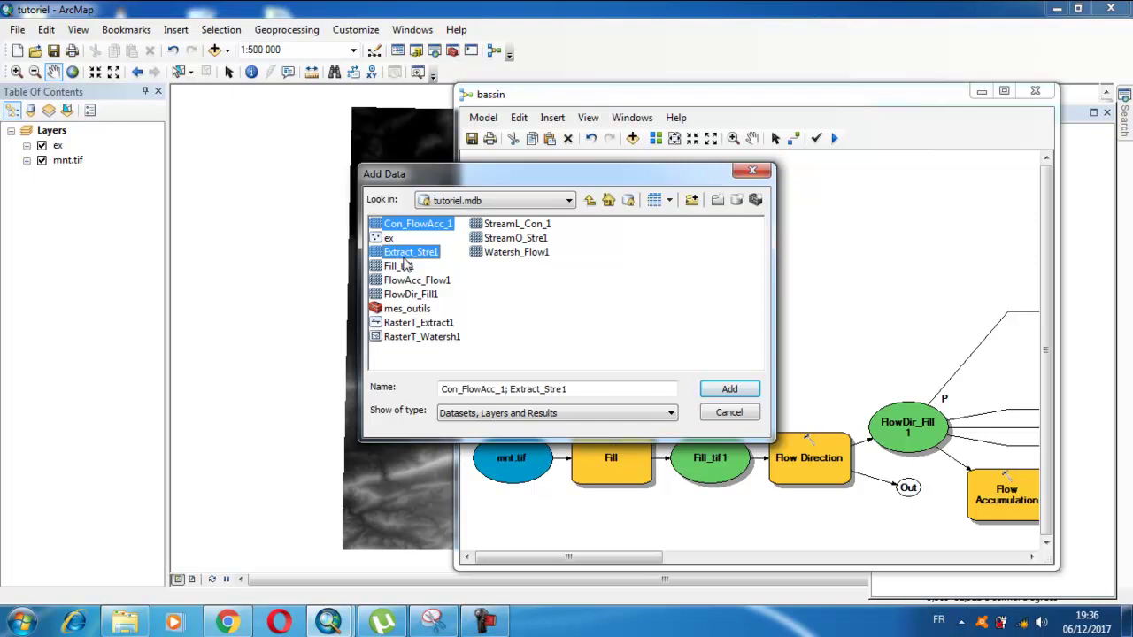
left_click(400, 267, "ctrl")
left_click(406, 280, "ctrl")
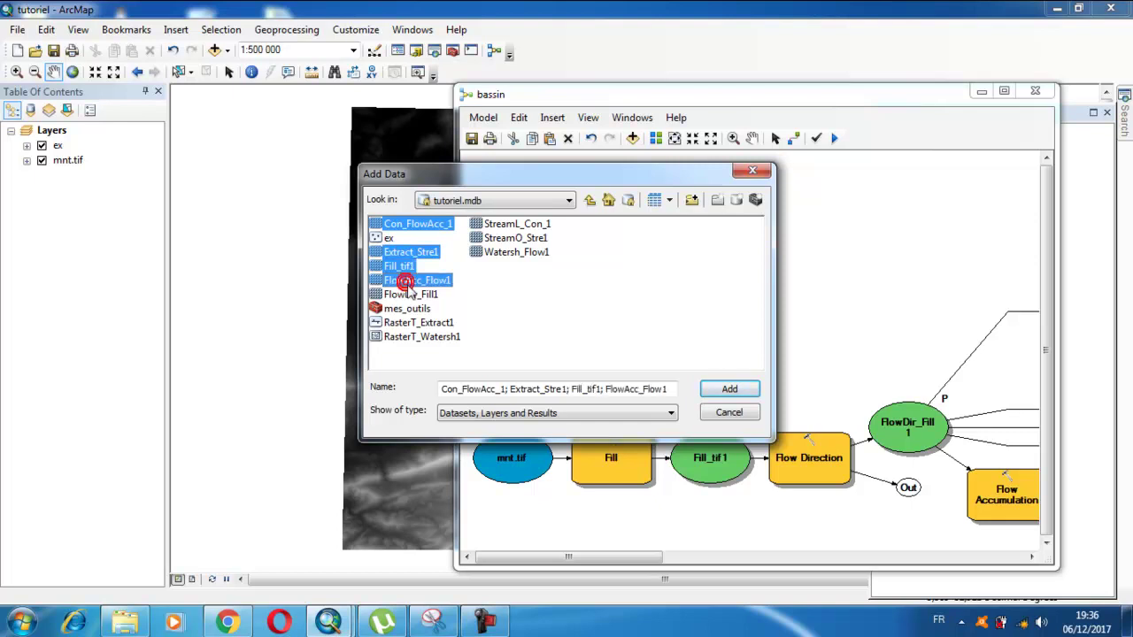
left_click(408, 294, "ctrl")
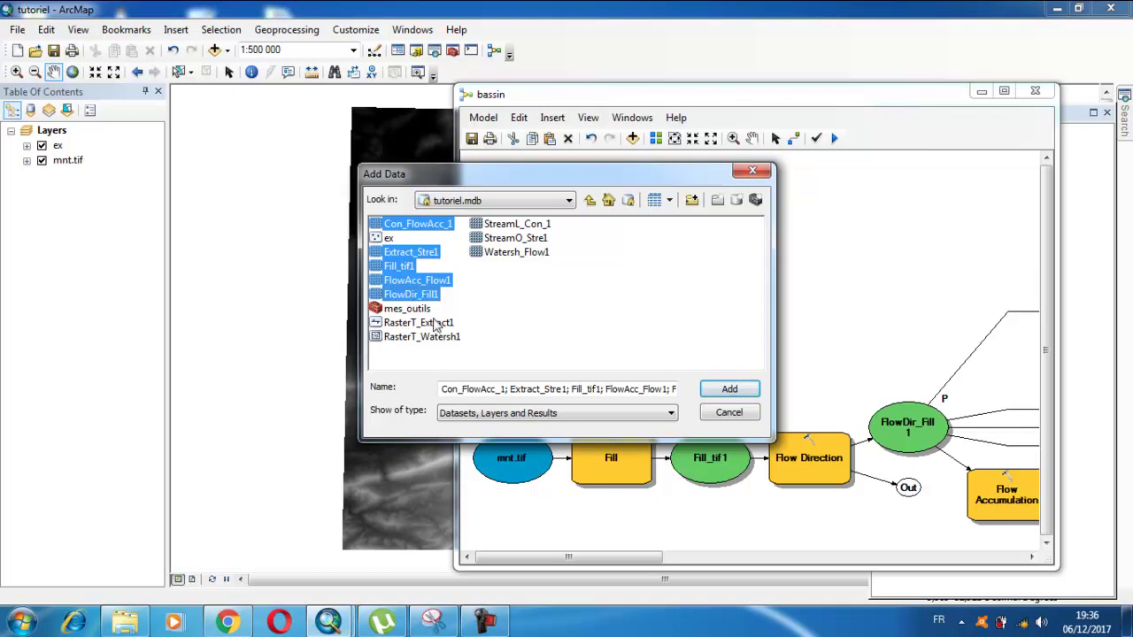
left_click(433, 324, "ctrl")
left_click(428, 337, "ctrl")
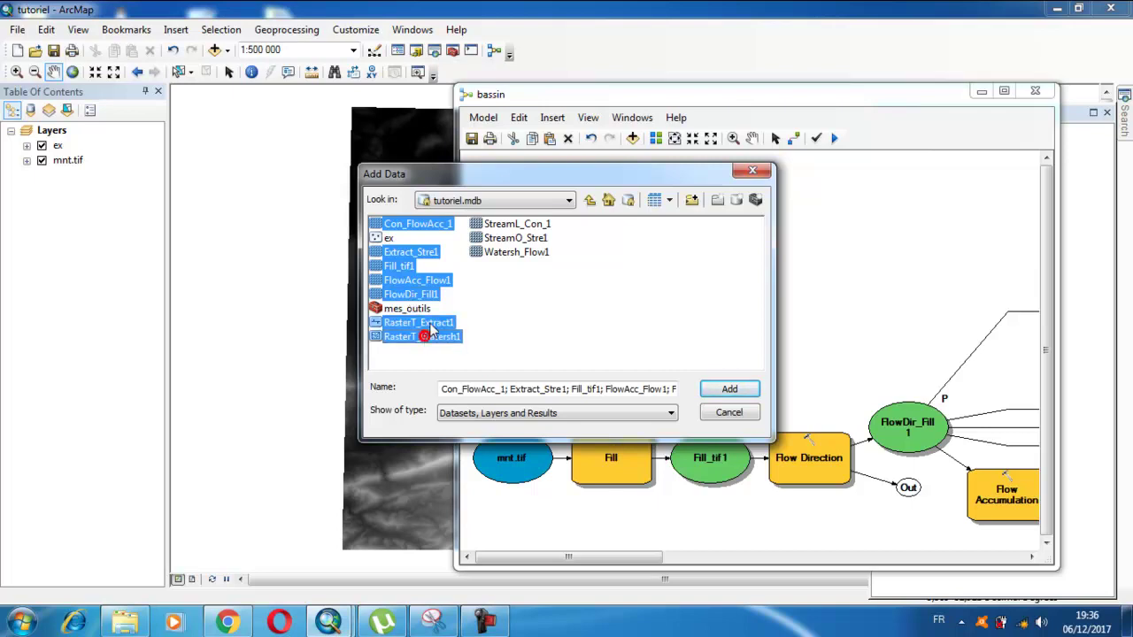
left_click(513, 253, "ctrl")
left_click(501, 240, "ctrl")
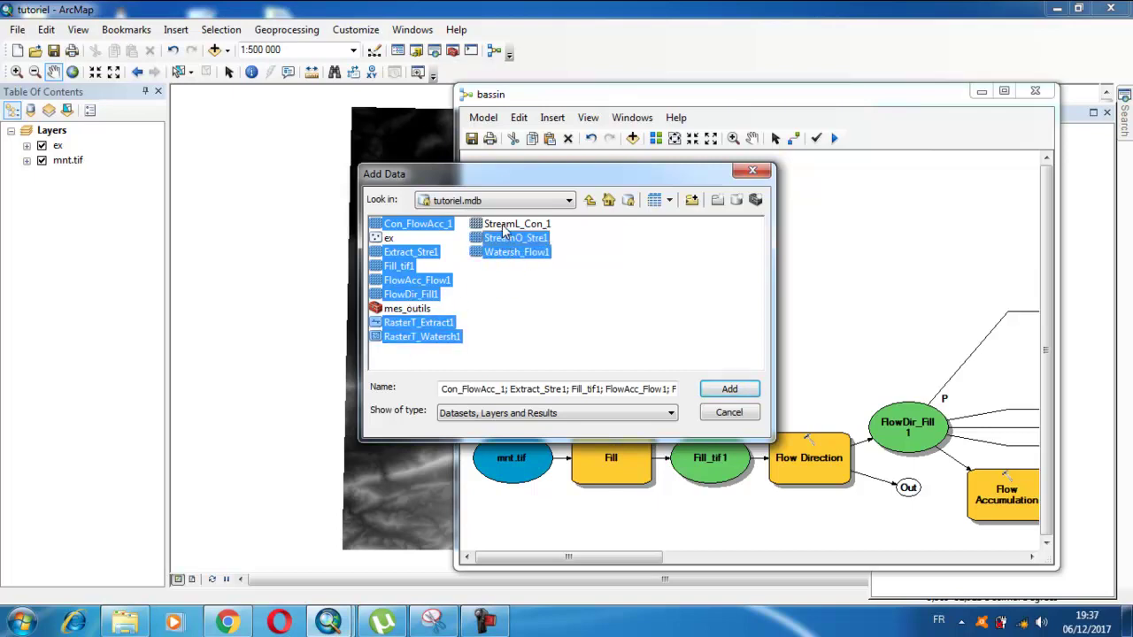
left_click(503, 229, "ctrl")
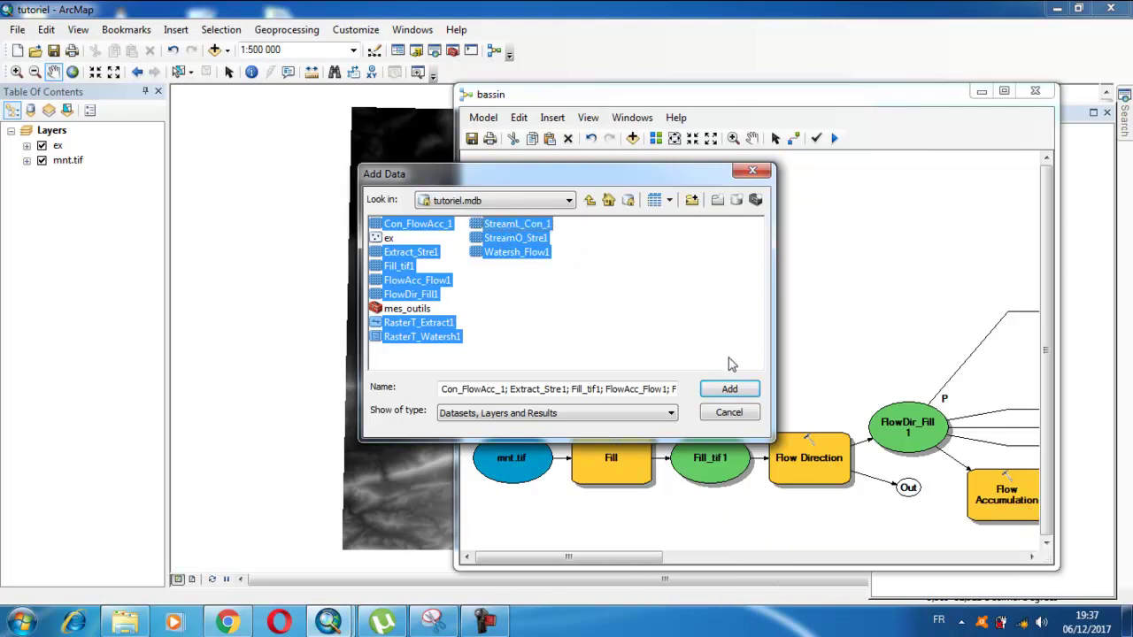
left_click(727, 390)
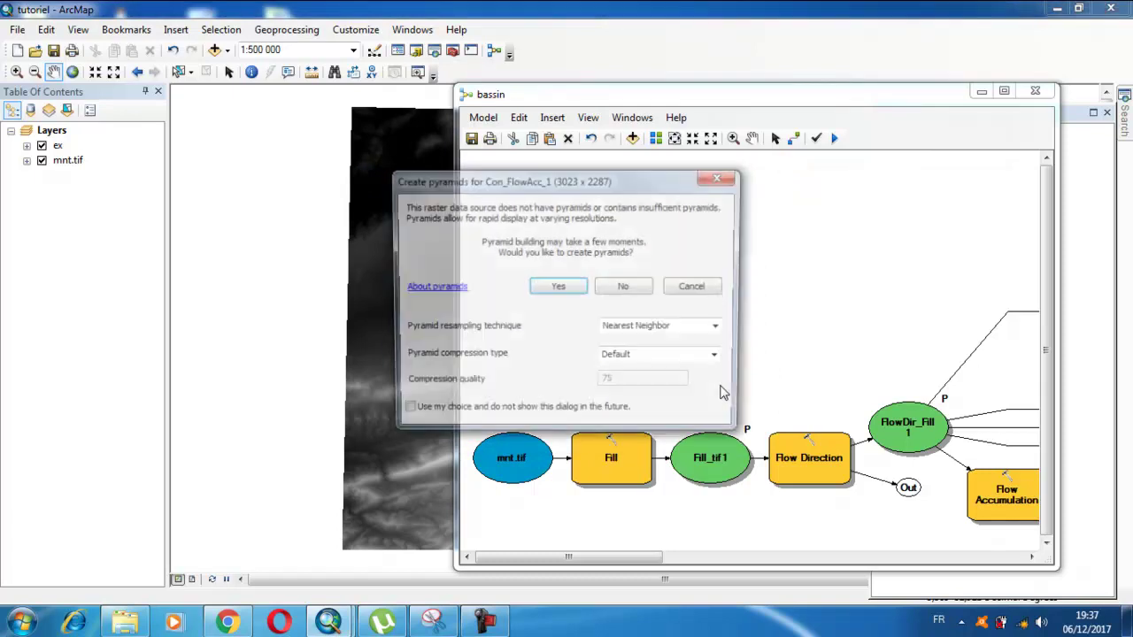
Decline building pyramids for each of the added rasters.
left_click(638, 288)
left_click(638, 287)
left_click(638, 288)
left_click(638, 288)
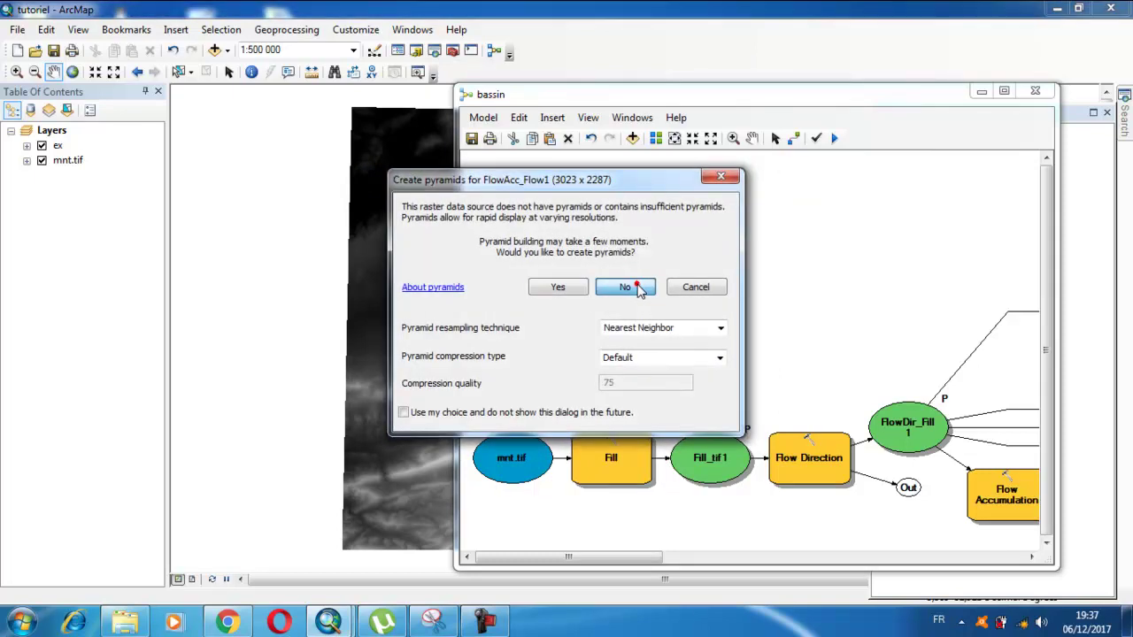
left_click(638, 287)
left_click(638, 287)
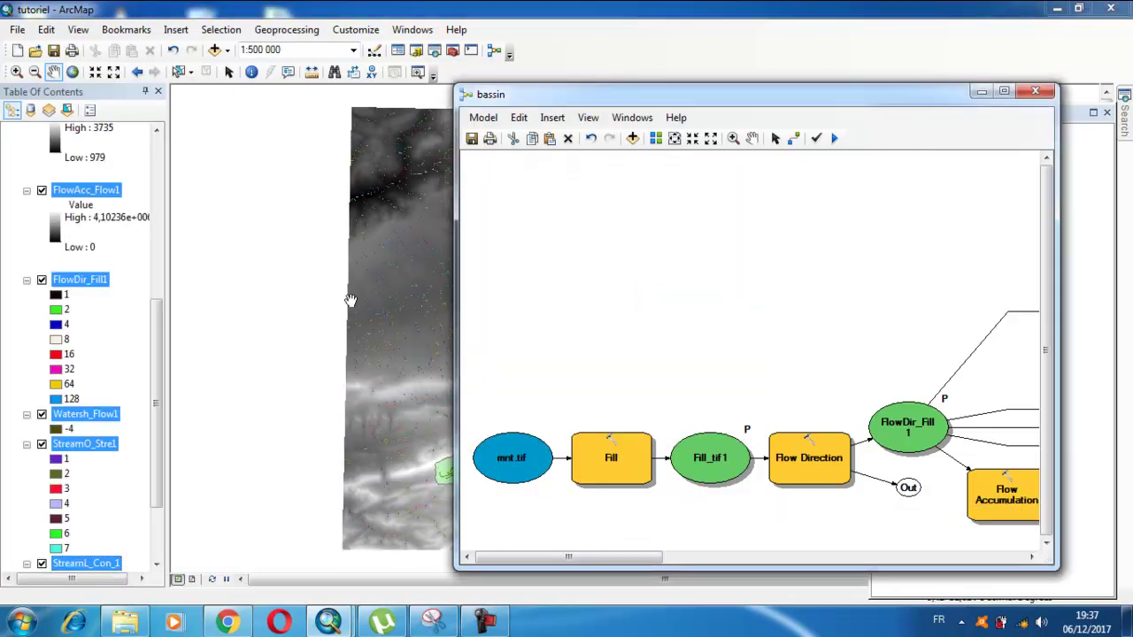
Collapse the legends of Con_FlowAcc_1, Extract_Stre1, Fill_tif1, FlowAcc_Flow1, FlowDir_Fill1, StreamO_Stre1 and StreamL_Con_1 in the layer list.
scroll(204, 321, "up", 2)
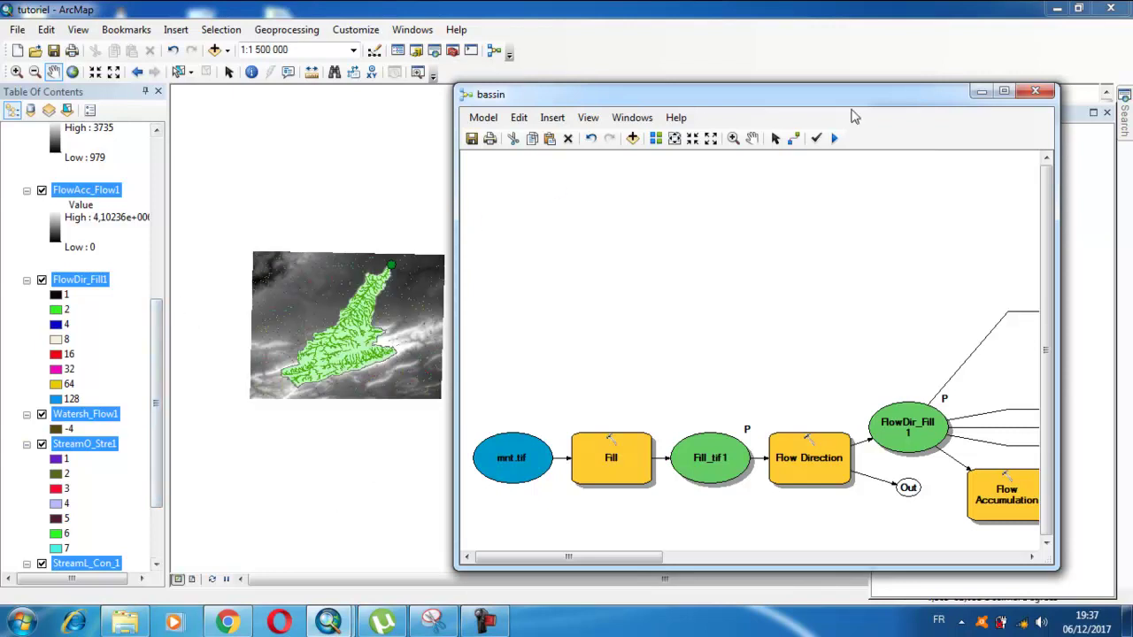
left_click_drag(917, 102, 803, 100)
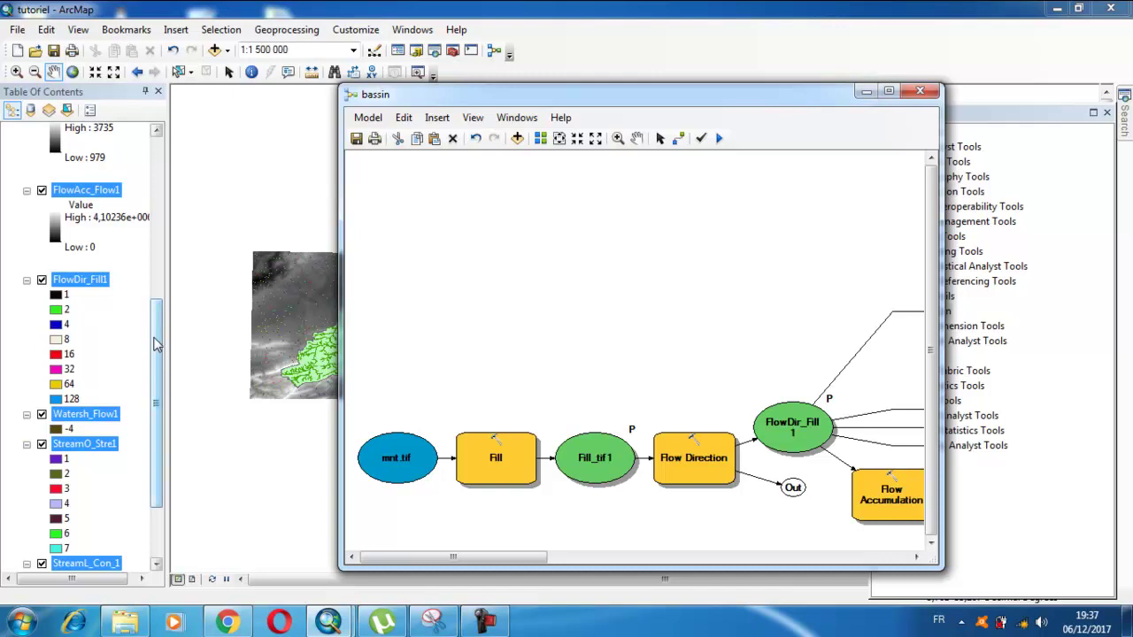
left_click_drag(156, 345, 152, 193)
left_click(26, 220)
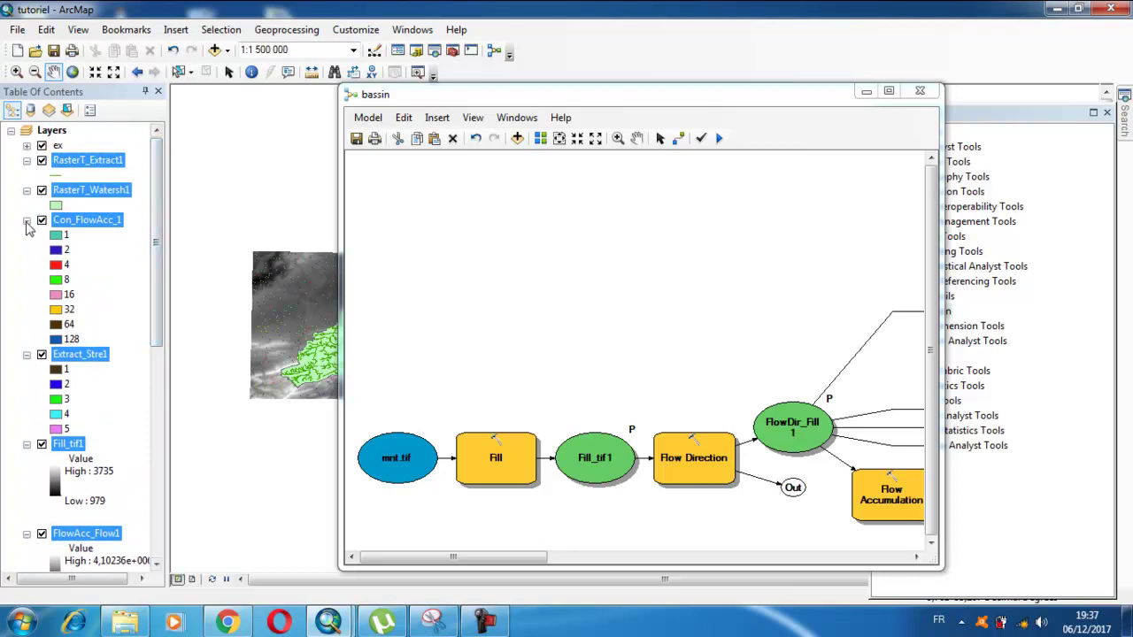
left_click(27, 234)
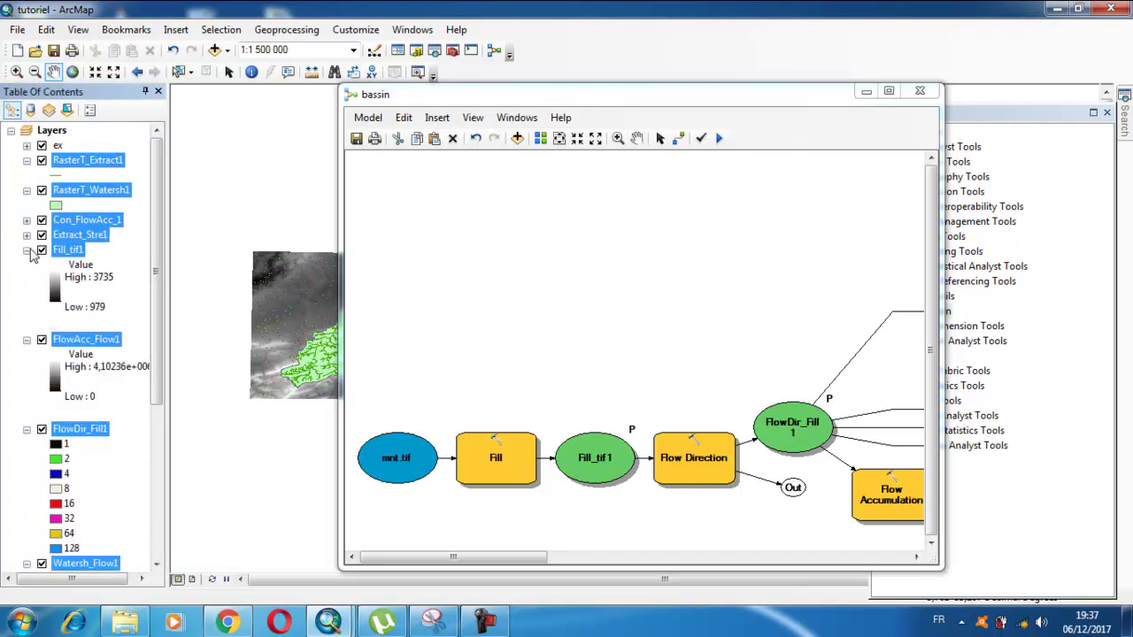
left_click(27, 250)
left_click(26, 264)
left_click(26, 280)
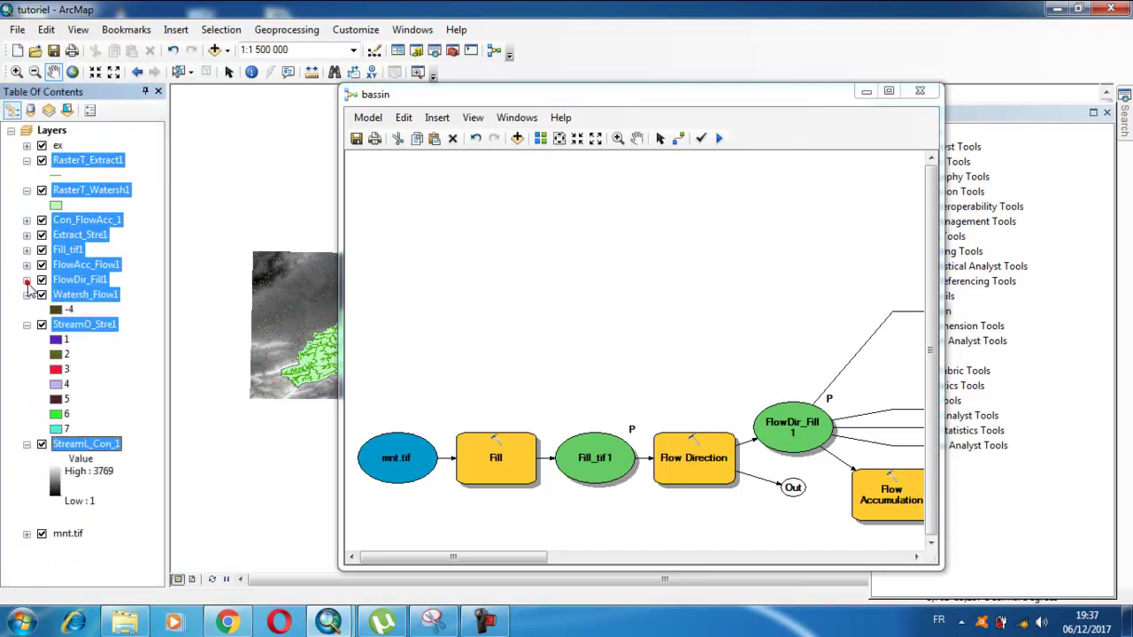
left_click(27, 324)
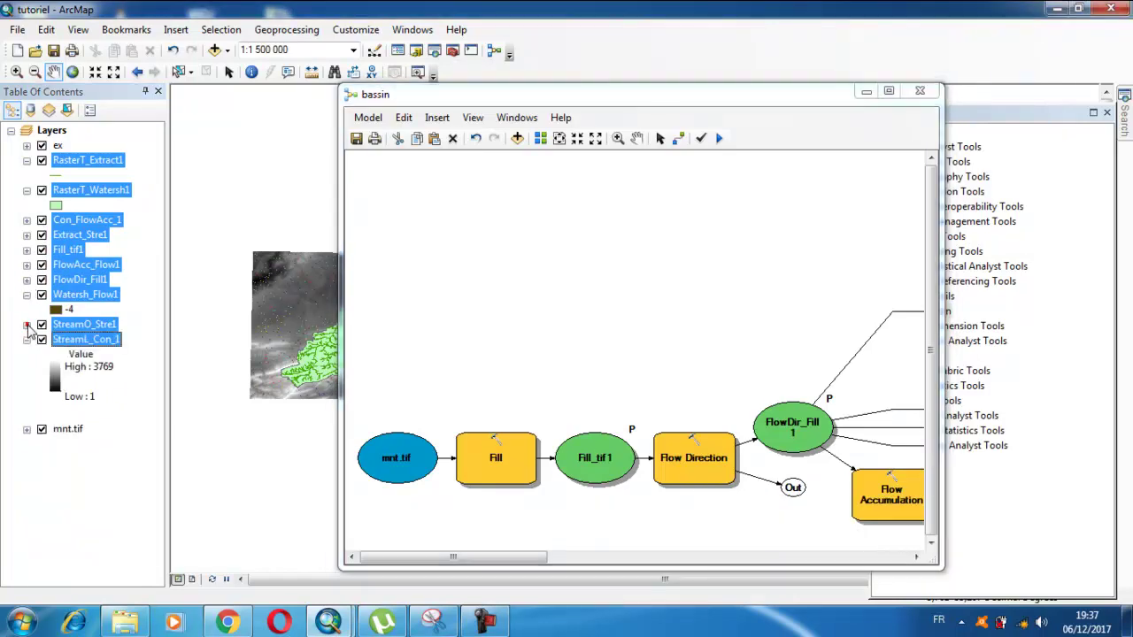
left_click(27, 340)
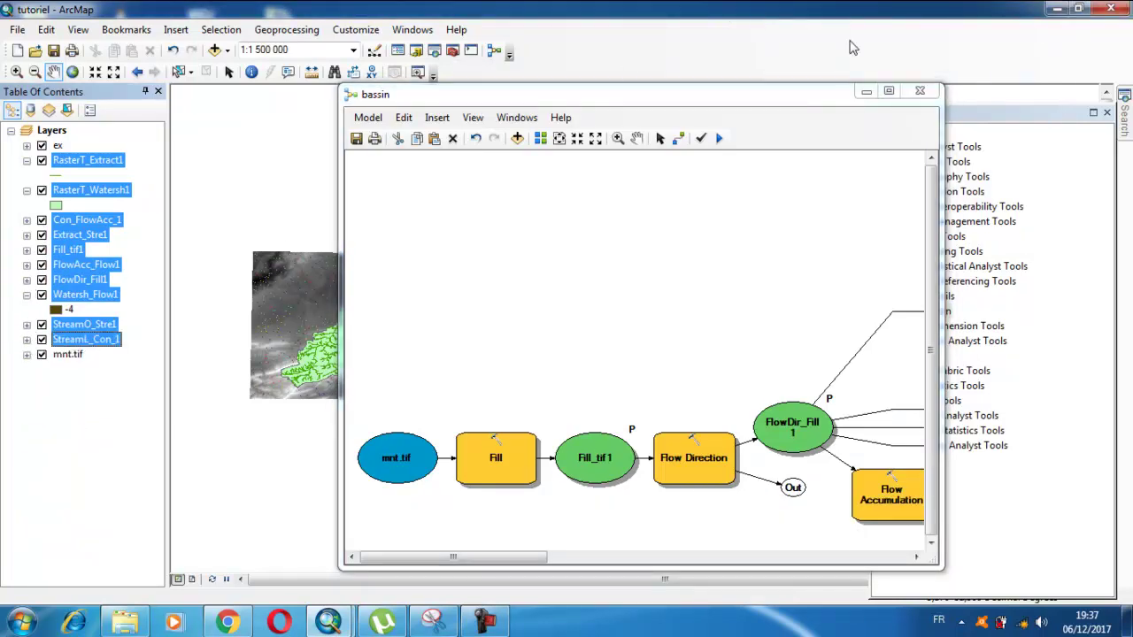
Minimize the bassin model window and frame the whole raster extent and watershed in the map at 1:600 000.
left_click(867, 91)
scroll(566, 323, "up", 1)
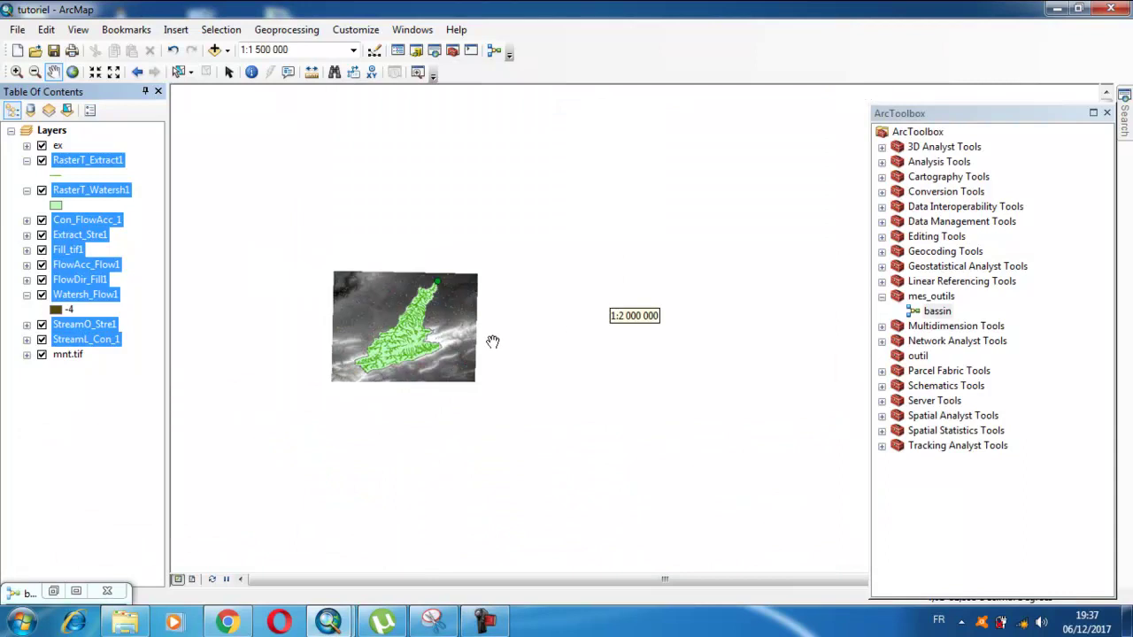
scroll(447, 324, "down", 3)
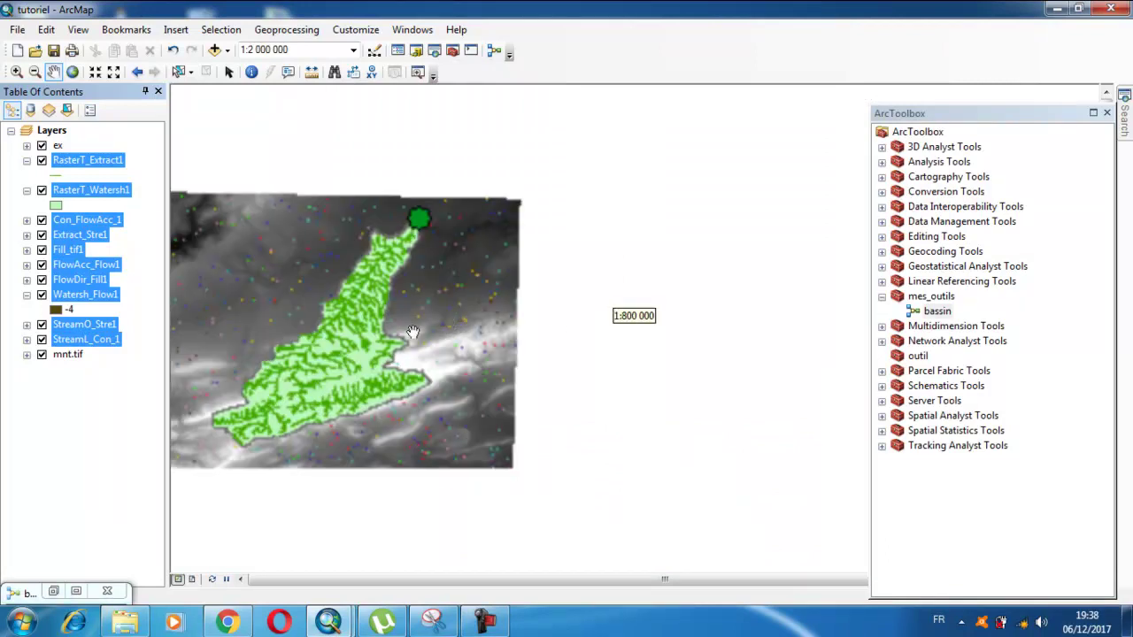
left_click_drag(362, 324, 639, 278)
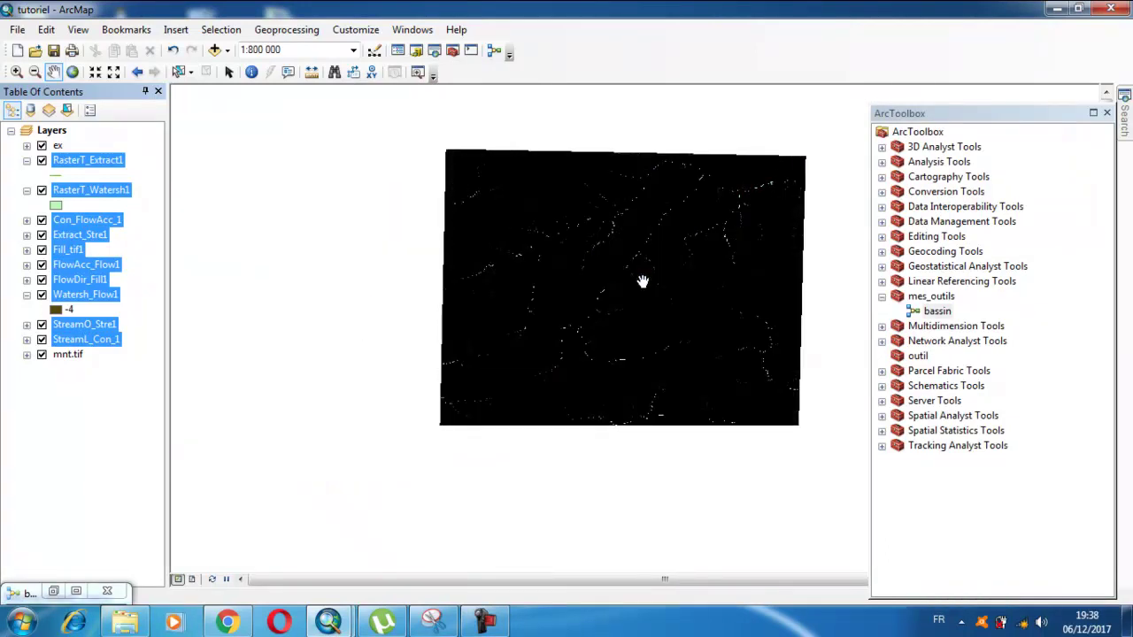
scroll(643, 281, "down", 1)
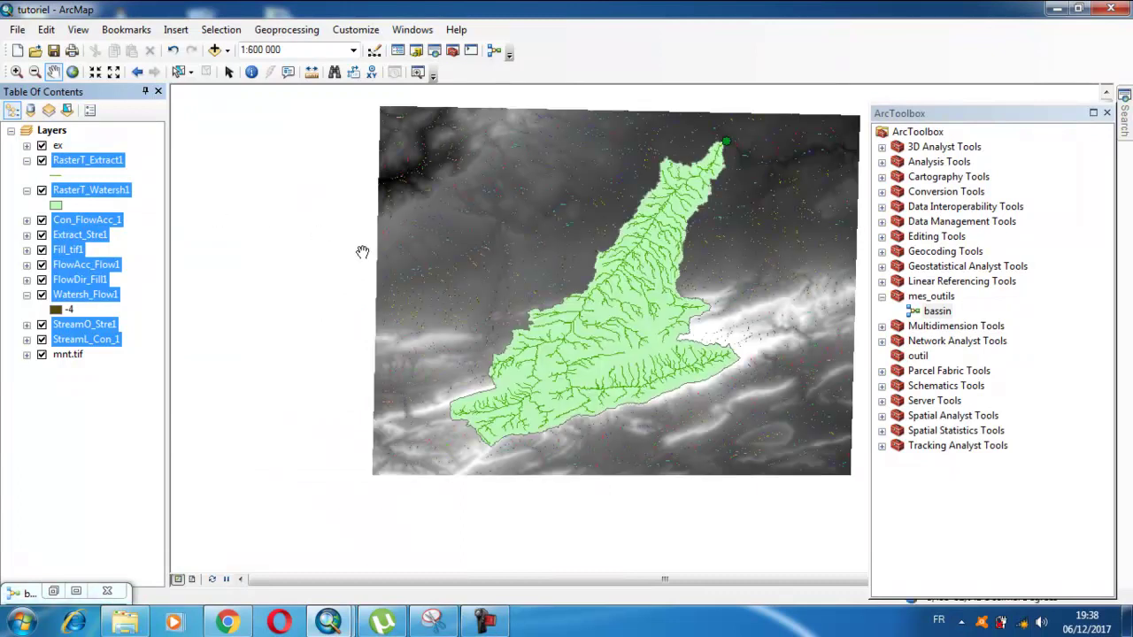
left_click_drag(580, 247, 529, 278)
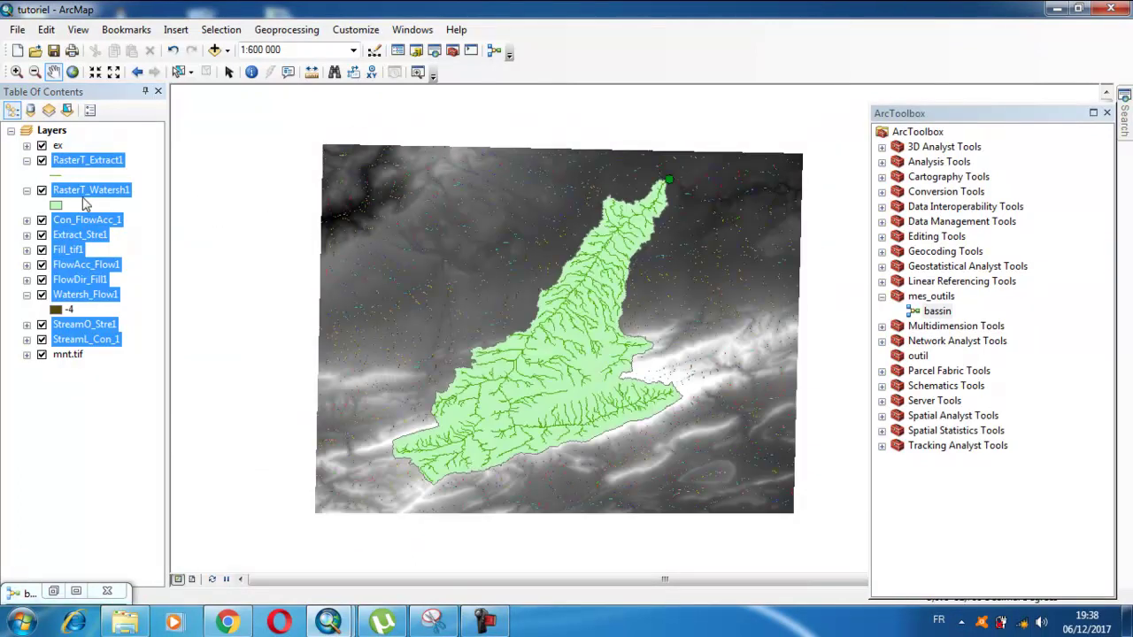
Hide all layers and display mnt.tif, the outlet layer ex and Fill_tif1 in turn, leaving only Fill_tif1 on.
left_click(42, 146, "ctrl")
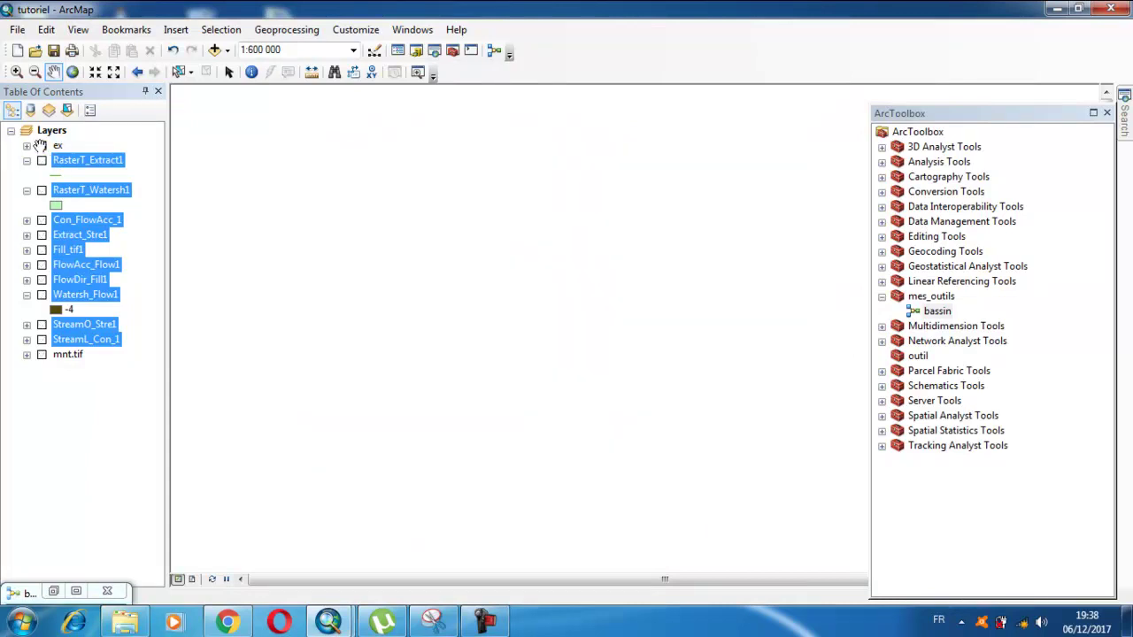
left_click(42, 355)
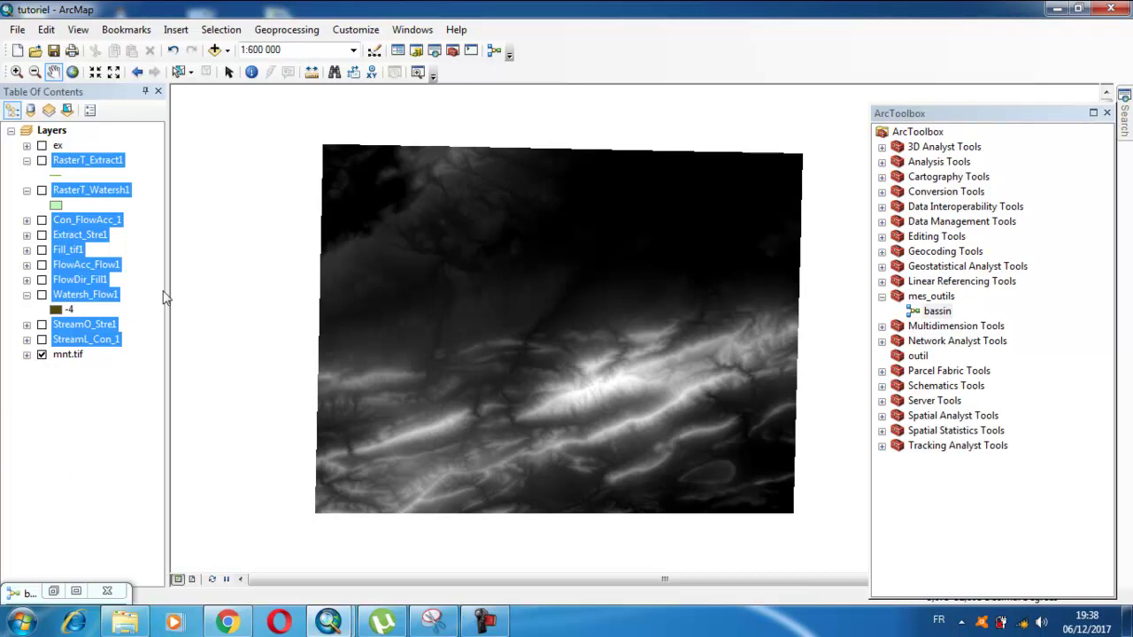
left_click(42, 146)
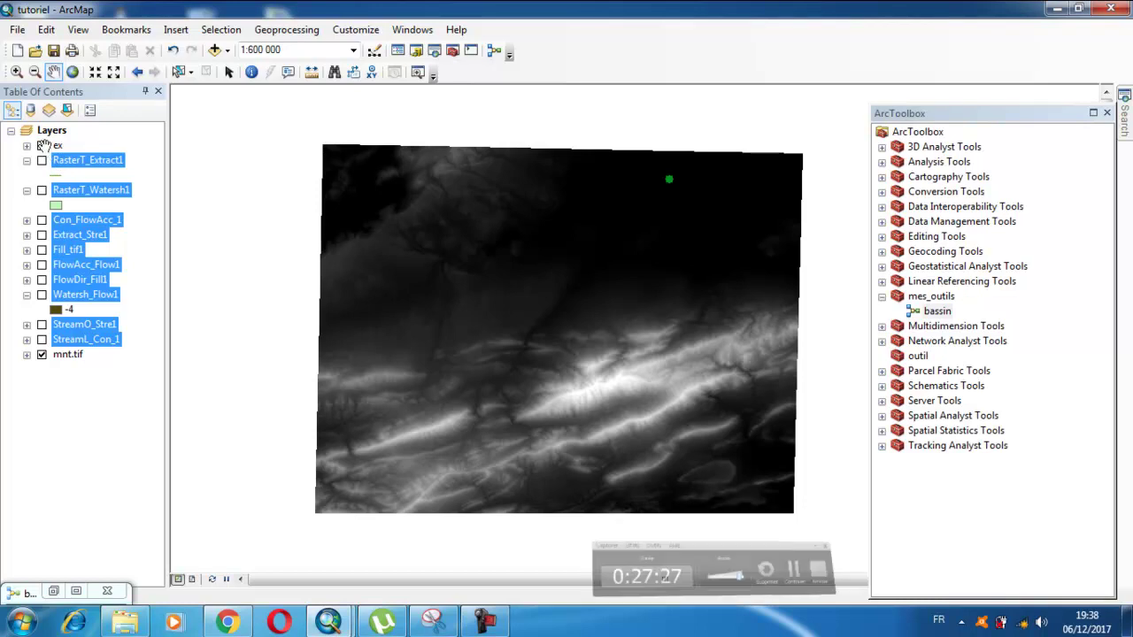
left_click(41, 146)
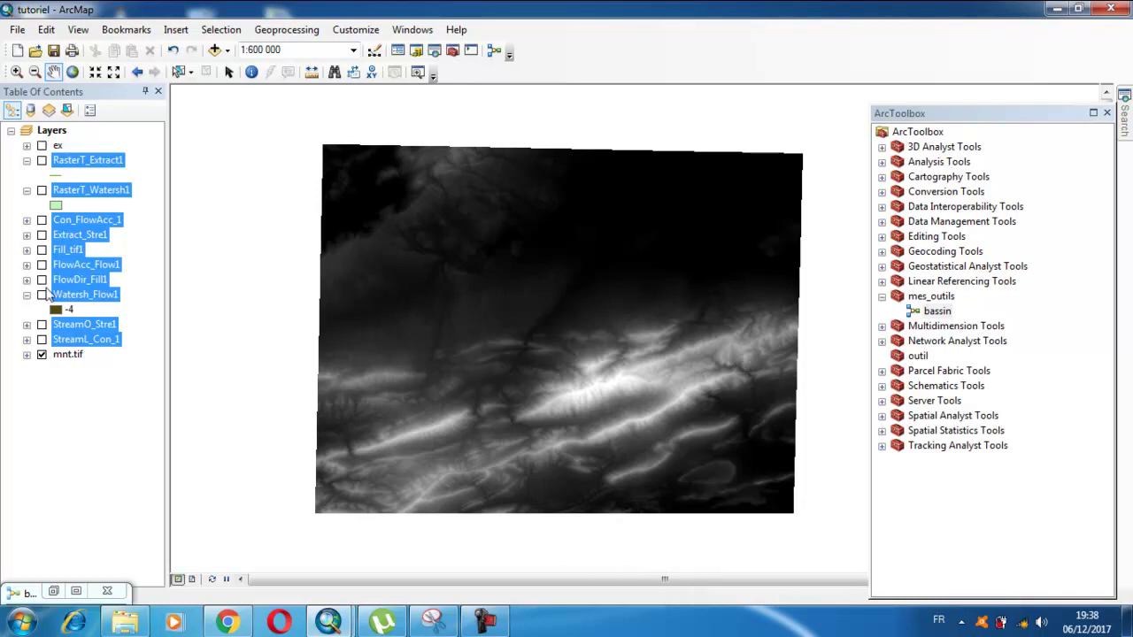
left_click(42, 355)
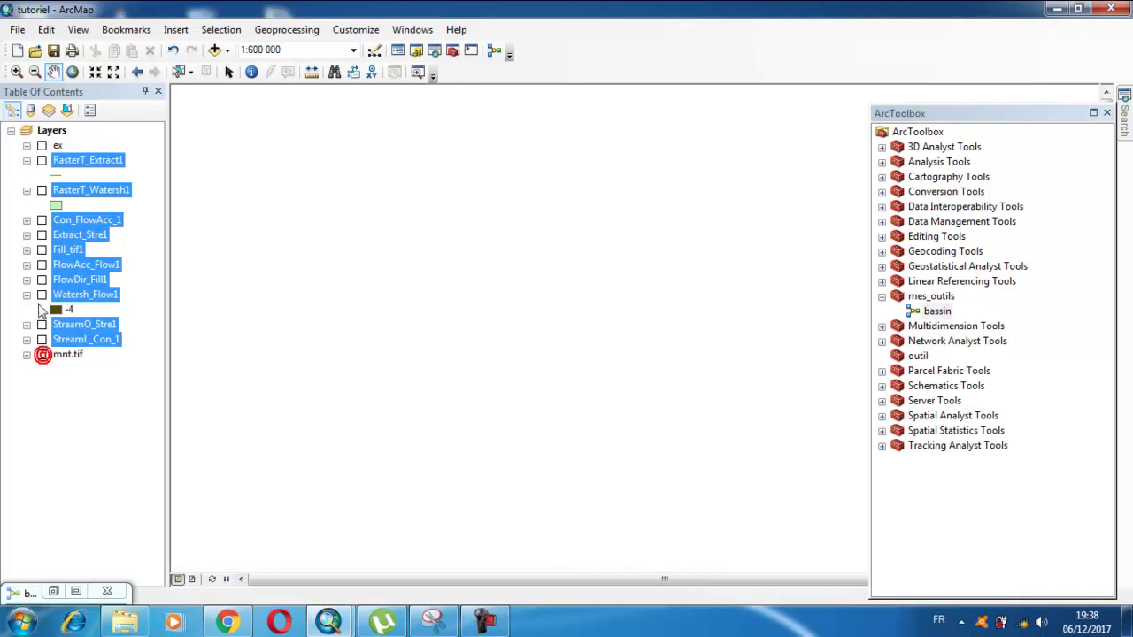
left_click(42, 250)
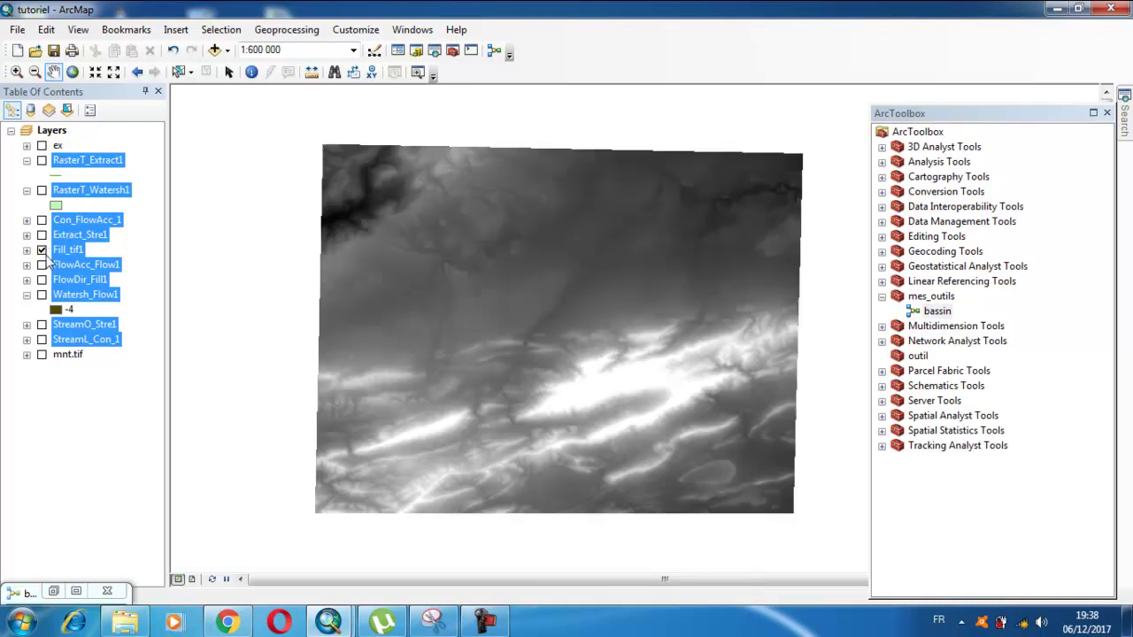
Restore the bassin model window and narrow it beside the map so the displayed raster stays uncovered.
left_click(77, 594)
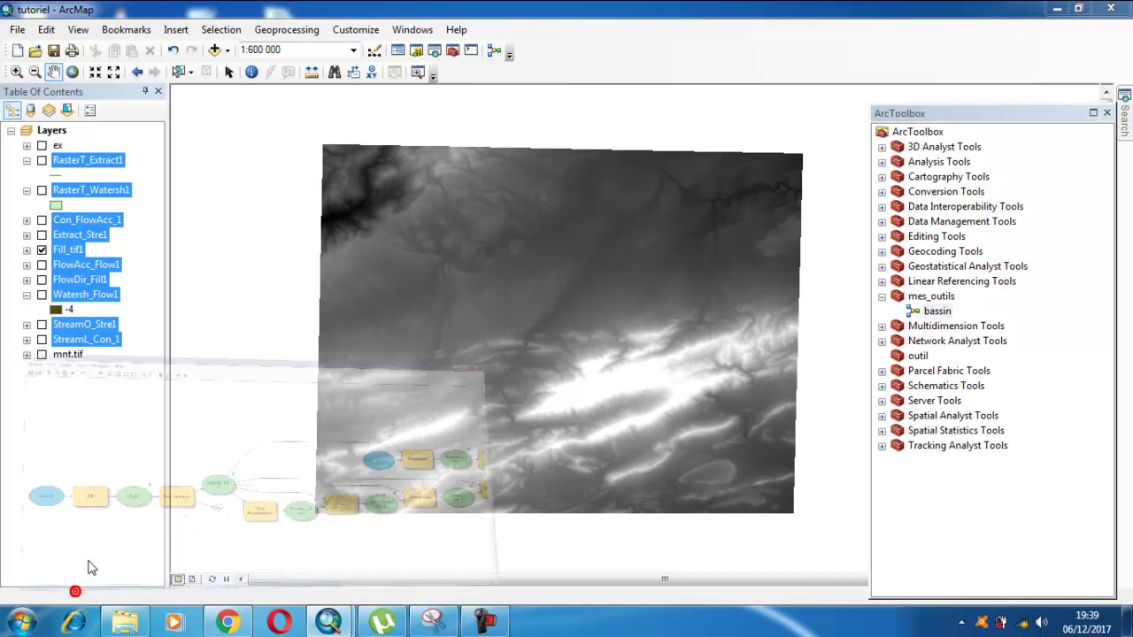
left_click_drag(487, 8, 497, 49)
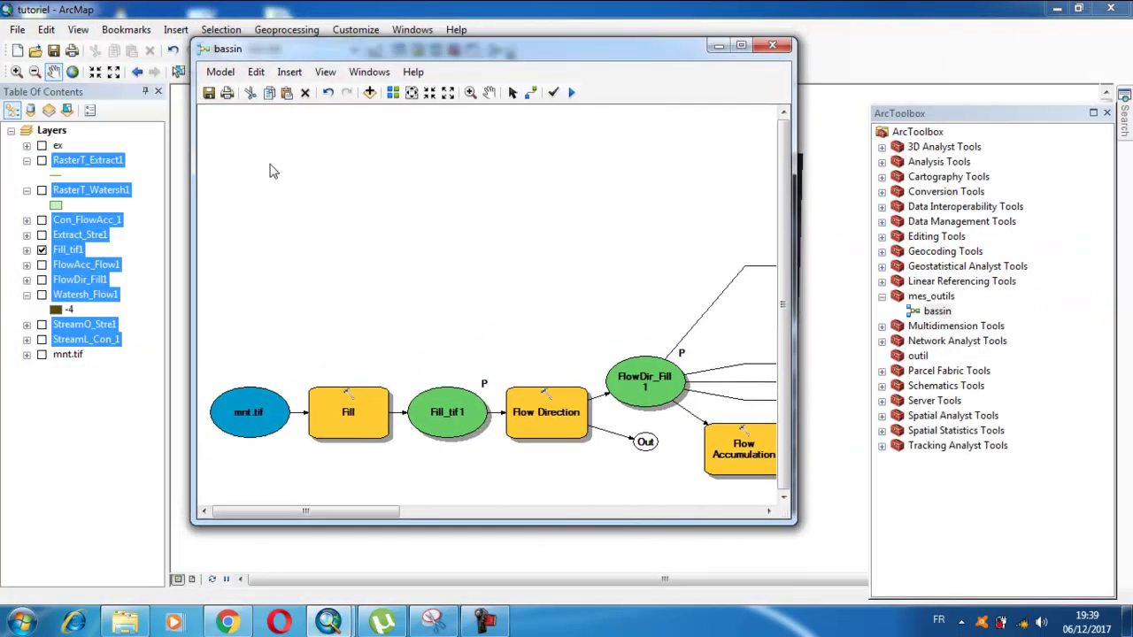
left_click_drag(334, 49, 610, 47)
left_click_drag(468, 177, 711, 177)
left_click_drag(619, 234, 500, 238)
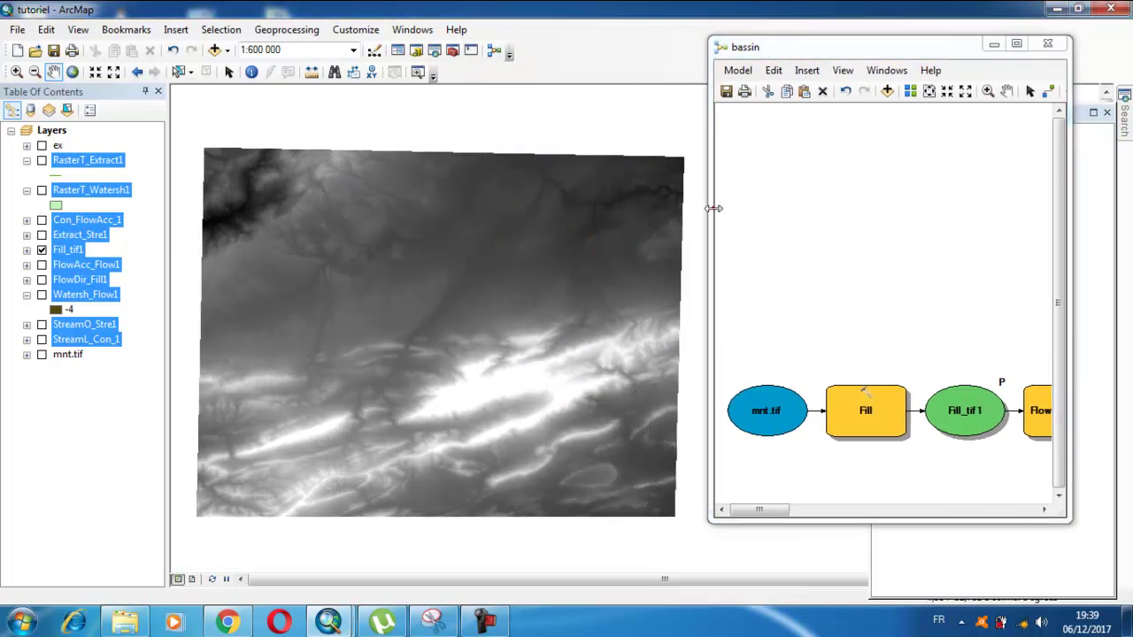
left_click_drag(714, 208, 742, 200)
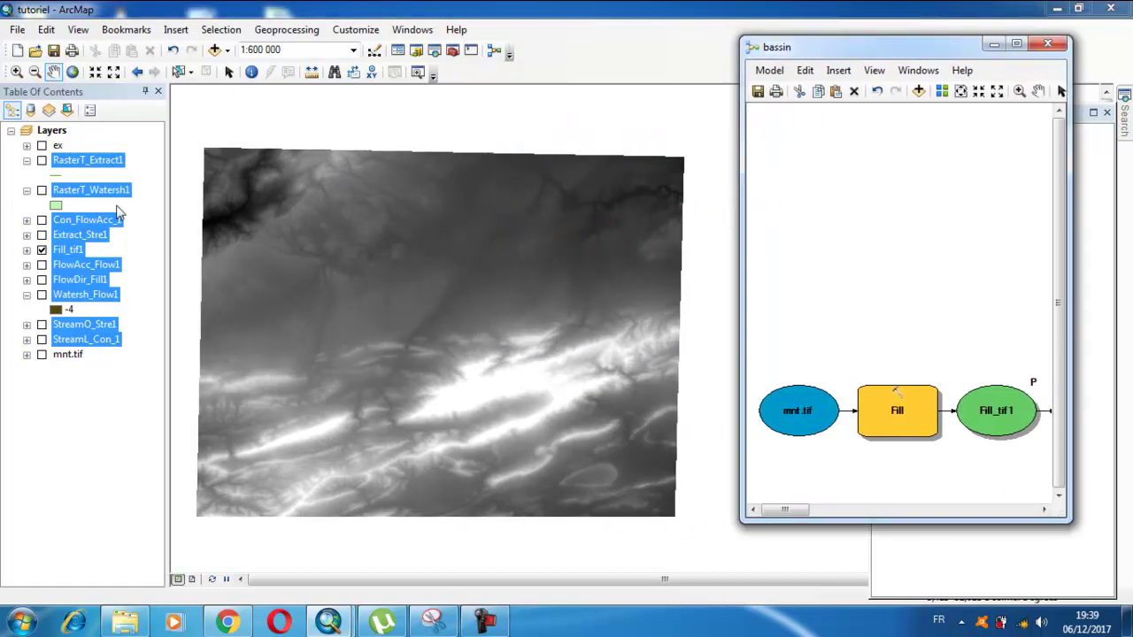
Hide Fill_tif1 and examine the flow direction raster FlowDir_Fill1 on its own, hiding it again after viewing.
left_click(42, 250)
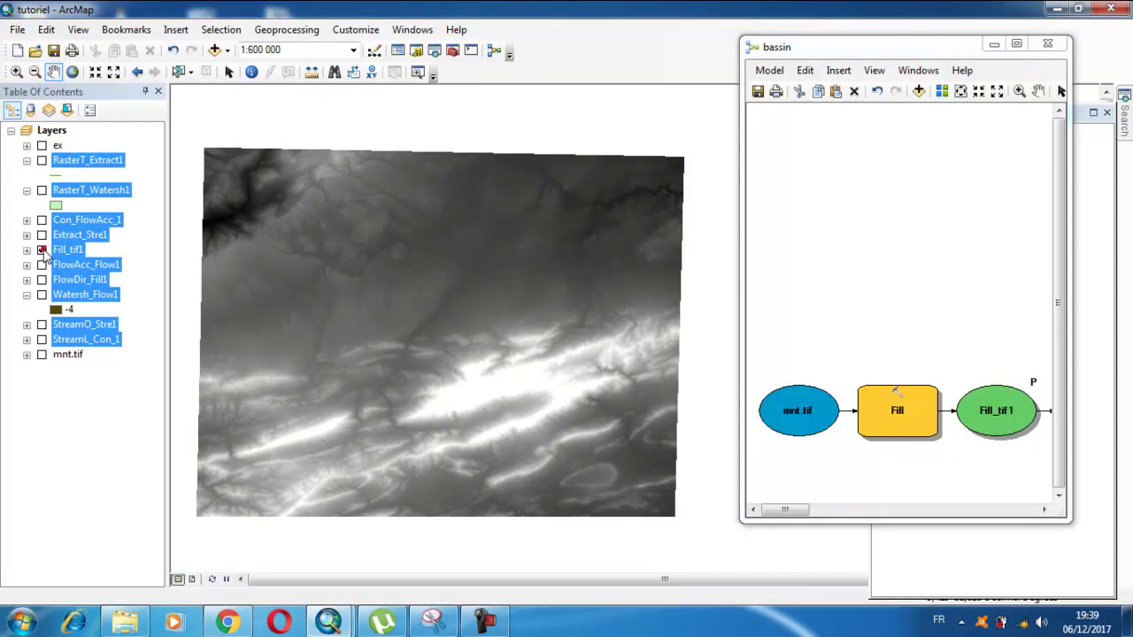
left_click(42, 280)
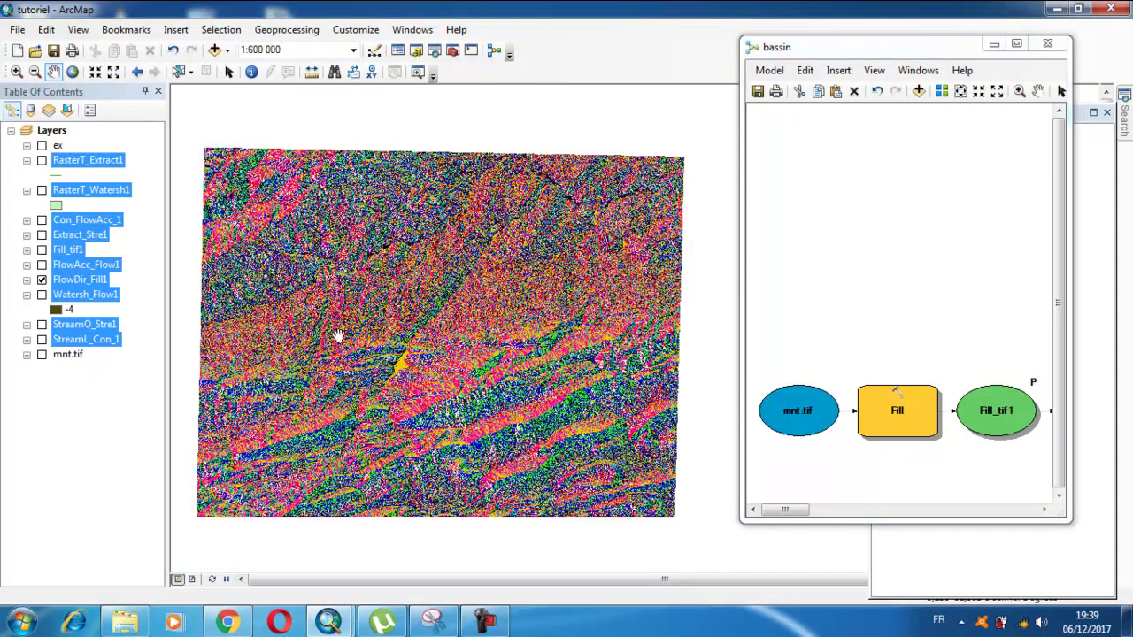
scroll(412, 344, "up", 1)
scroll(412, 338, "down", 2)
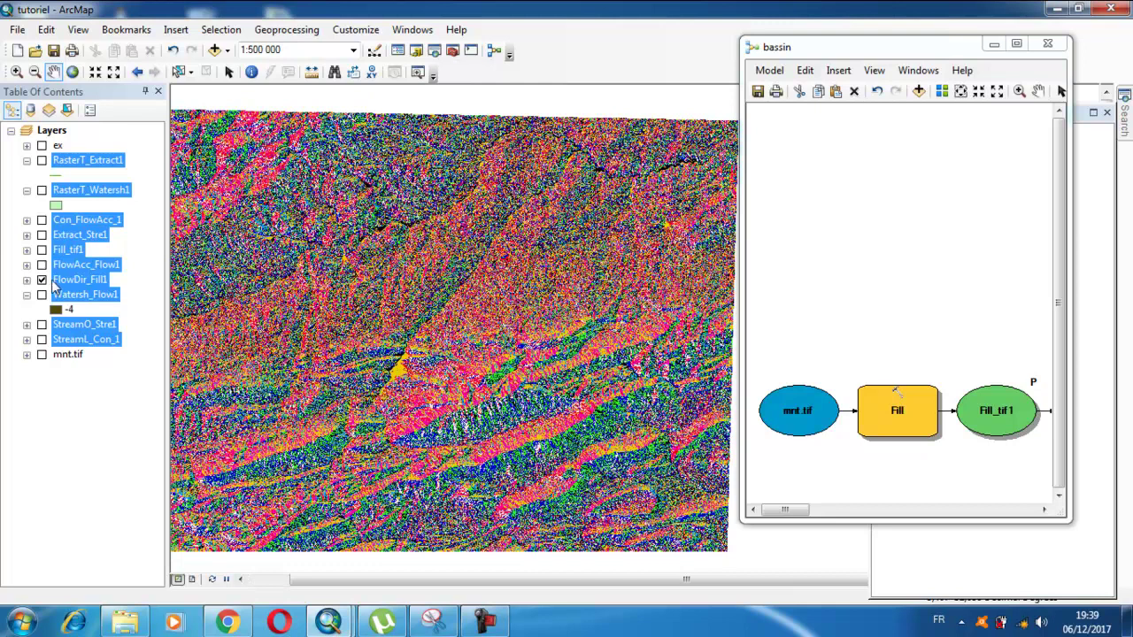
left_click(42, 280)
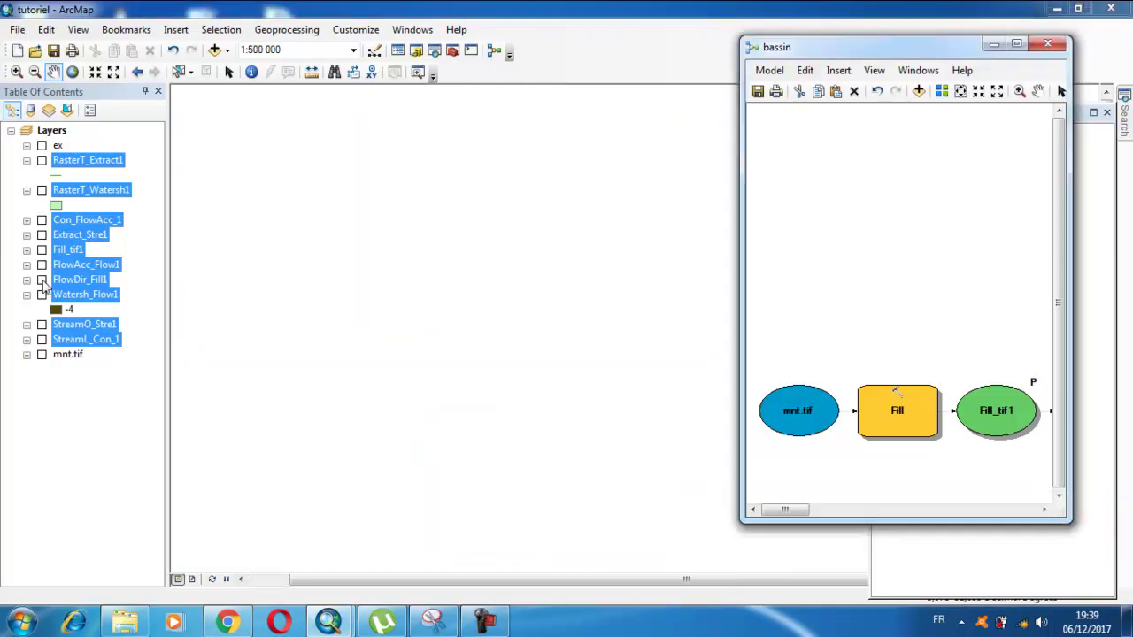
Toggle Extract_Stre1 and the watershed polygon RasterT_Watersh1 in turn, and leave only the RasterT_Extract1 stream lines displayed.
left_click(41, 234)
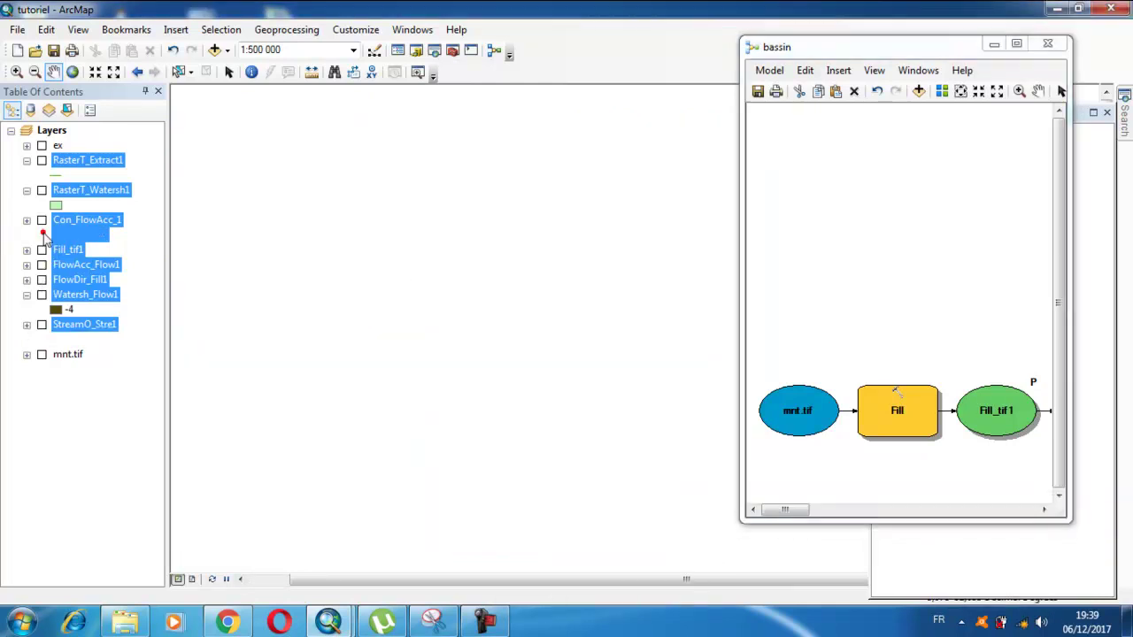
left_click(42, 234)
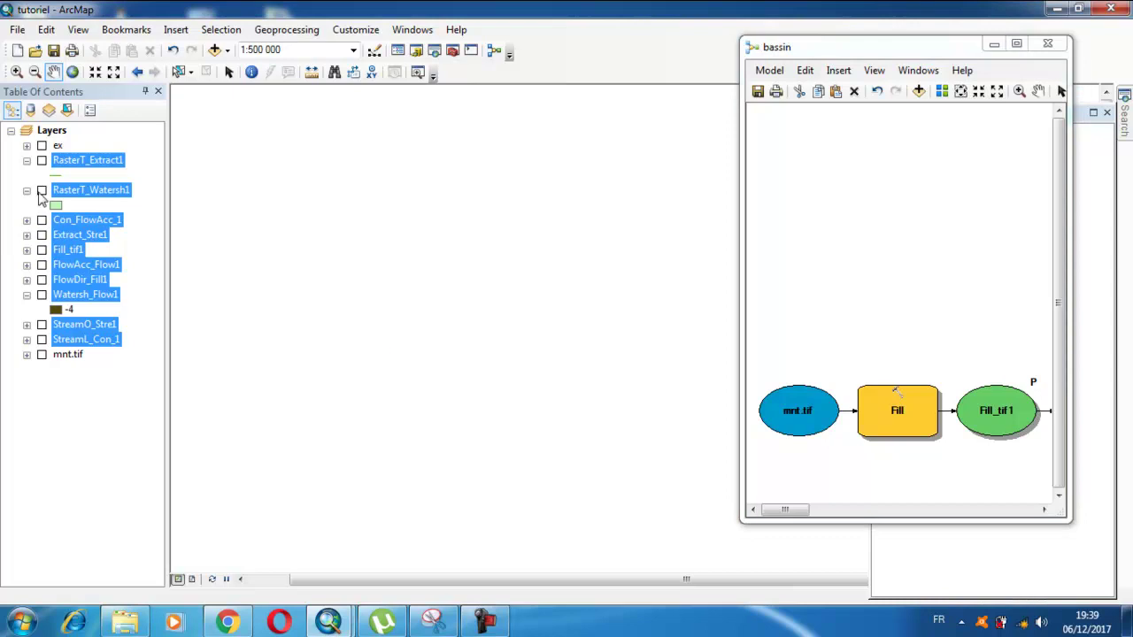
left_click(42, 192)
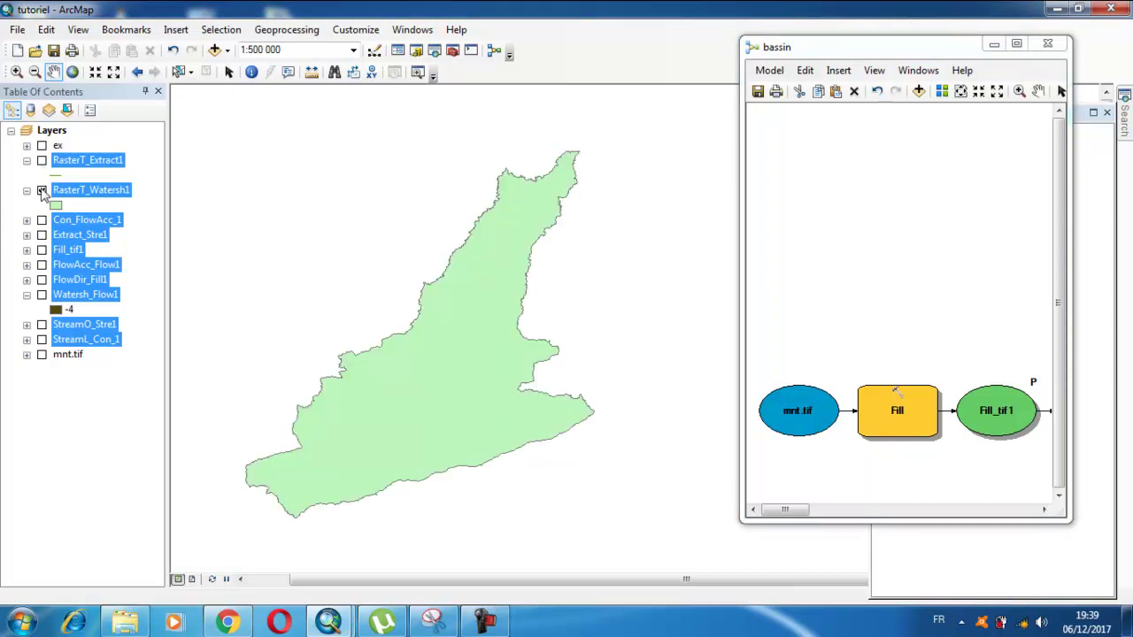
left_click(42, 190)
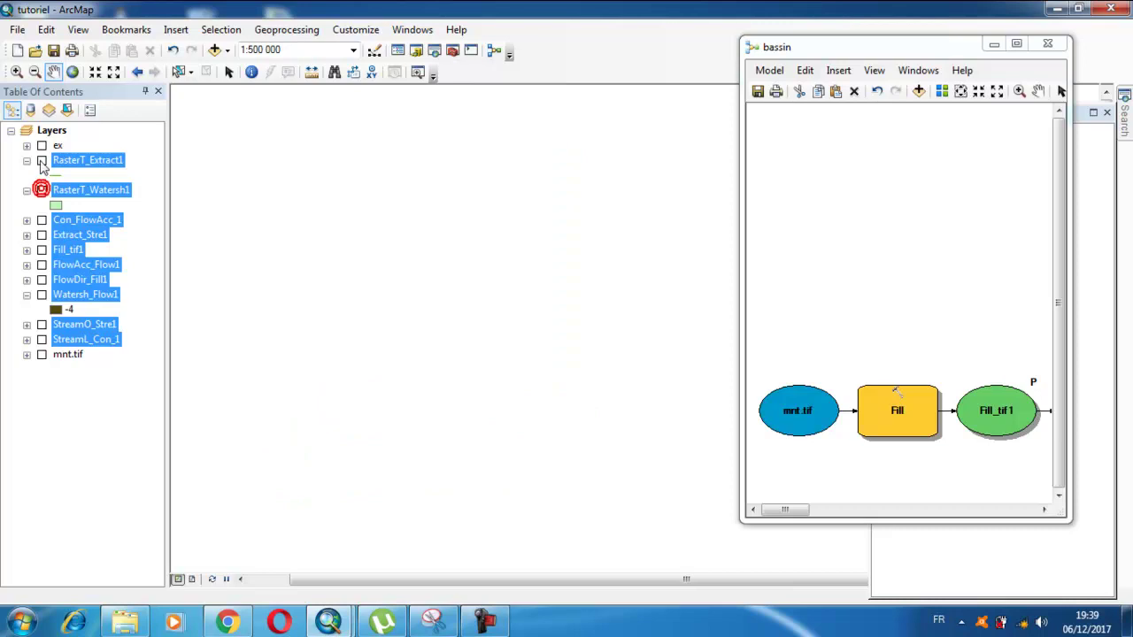
left_click(42, 160)
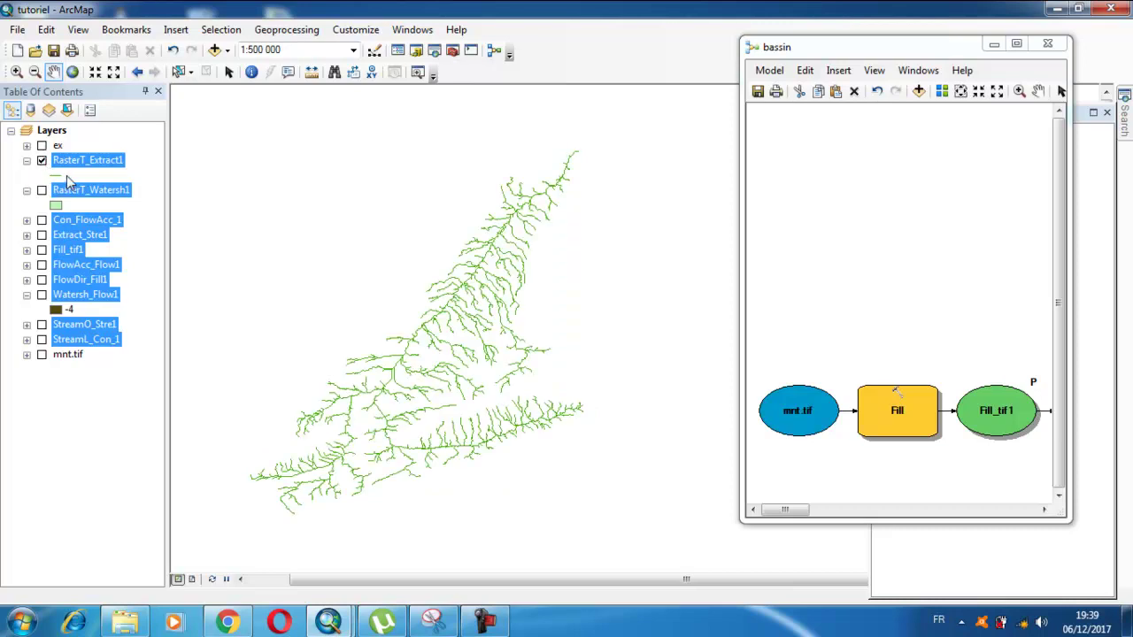
left_click(42, 160)
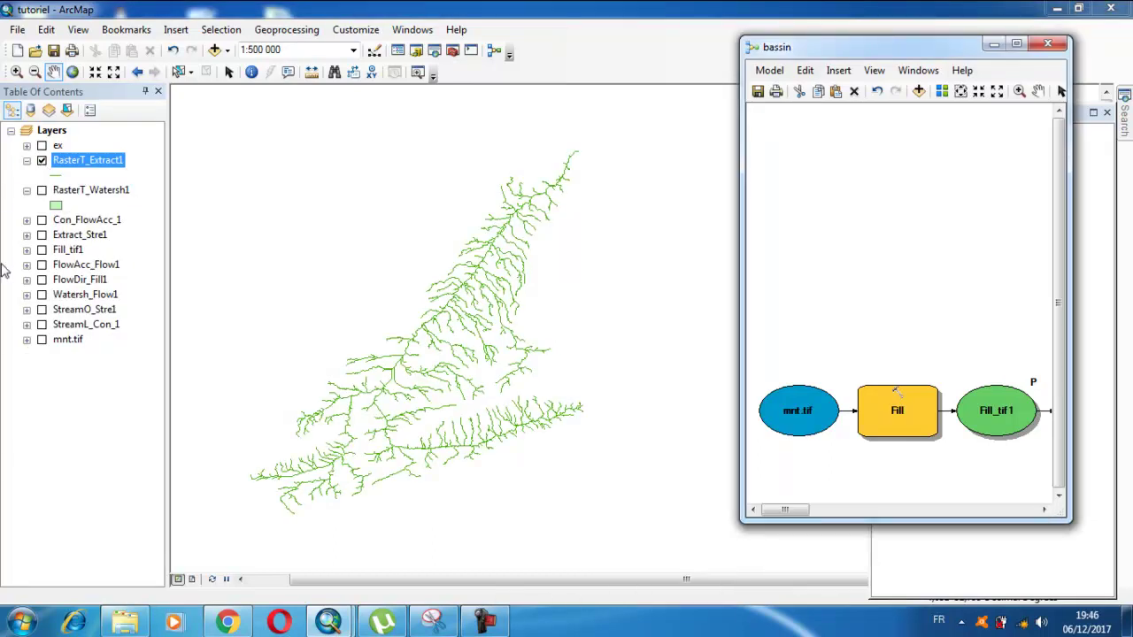
Display the watershed raster Watersh_Flow1 and the mnt.tif elevation raster beneath the stream lines.
left_click(41, 294)
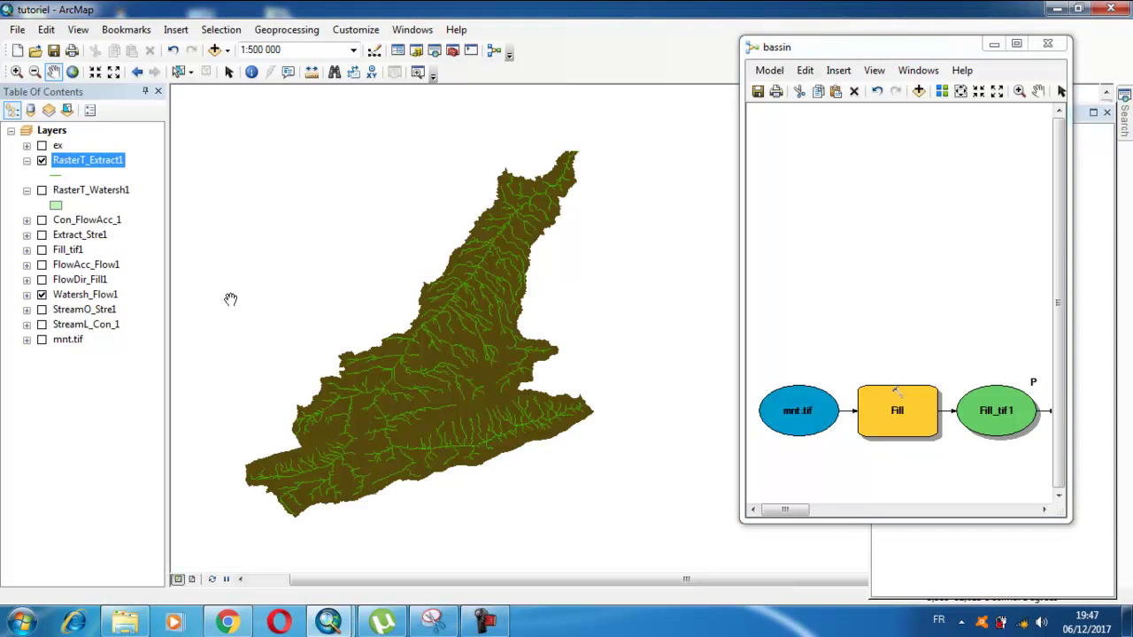
scroll(293, 306, "up", 1)
scroll(294, 306, "down", 2)
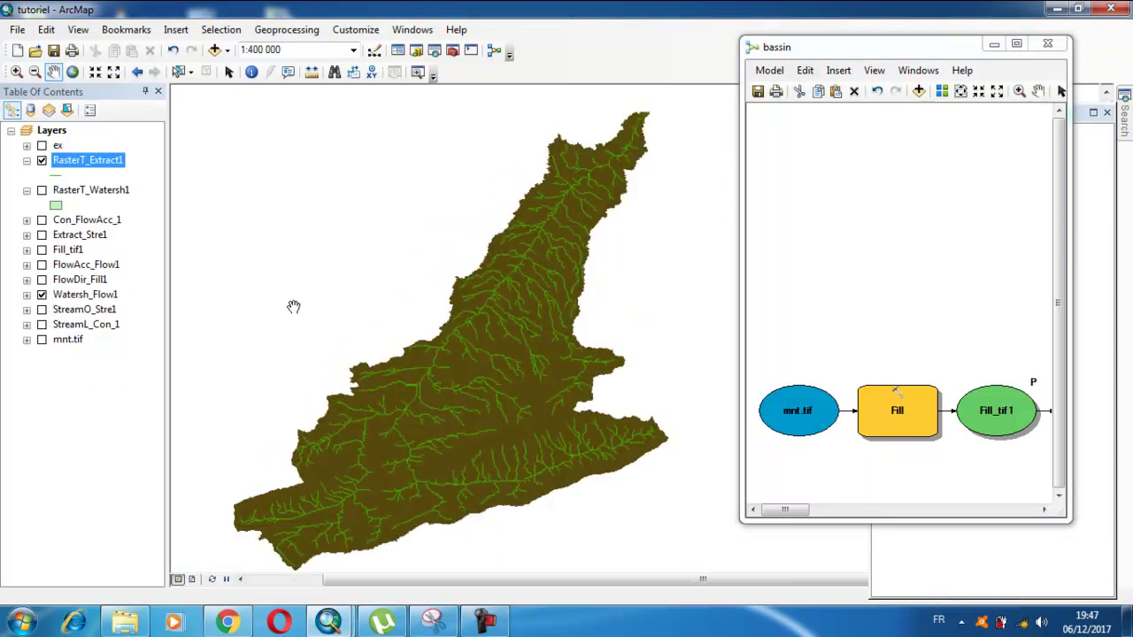
left_click(41, 339)
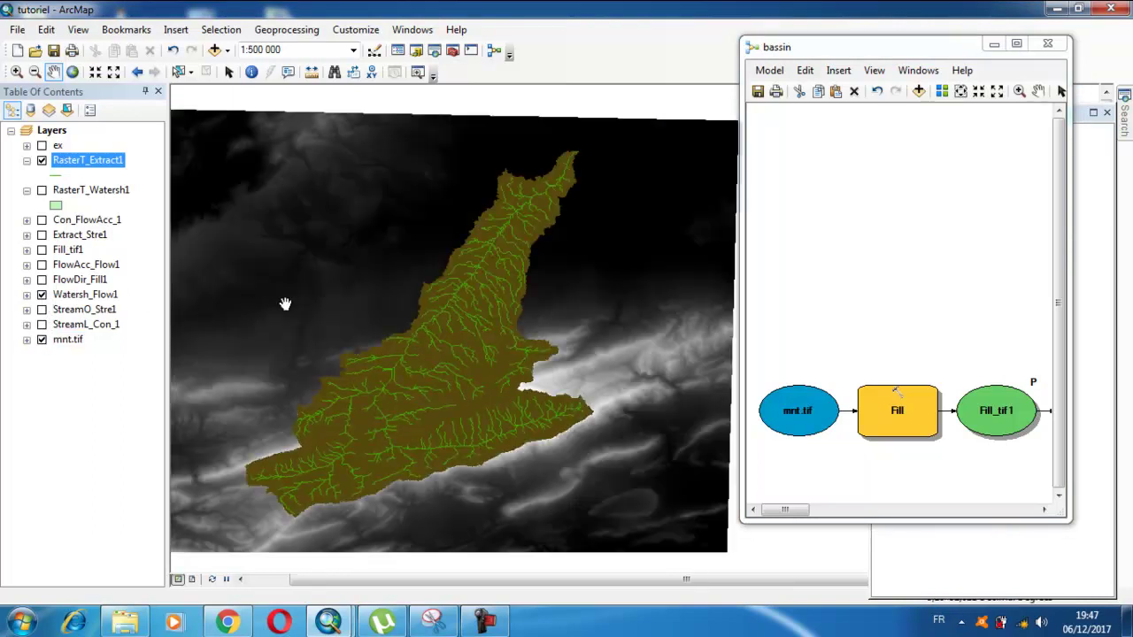
scroll(430, 299, "down", 1)
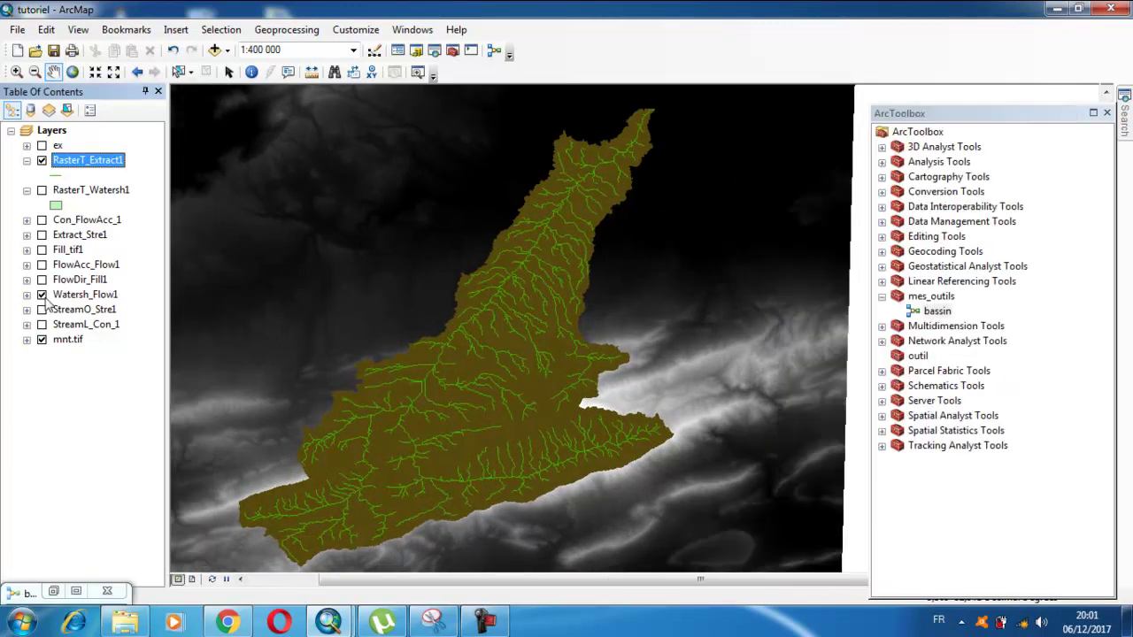
Show the RasterT_Watersh1 polygon instead of Watersh_Flow1, and turn on the outlet layer ex.
left_click(42, 295)
left_click(41, 191)
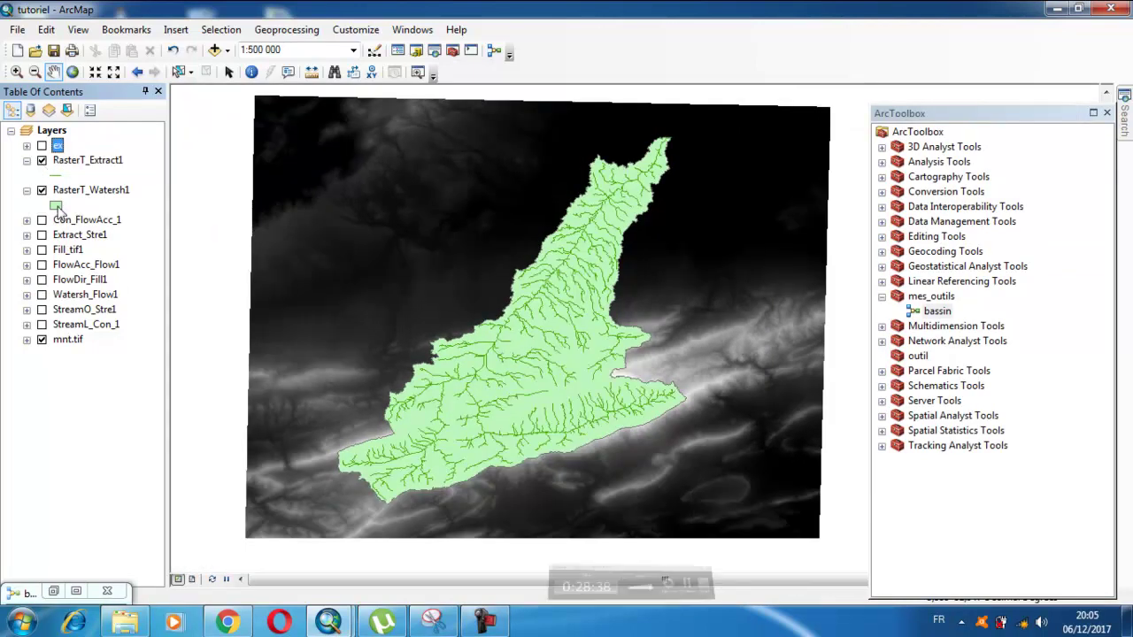
left_click(42, 146)
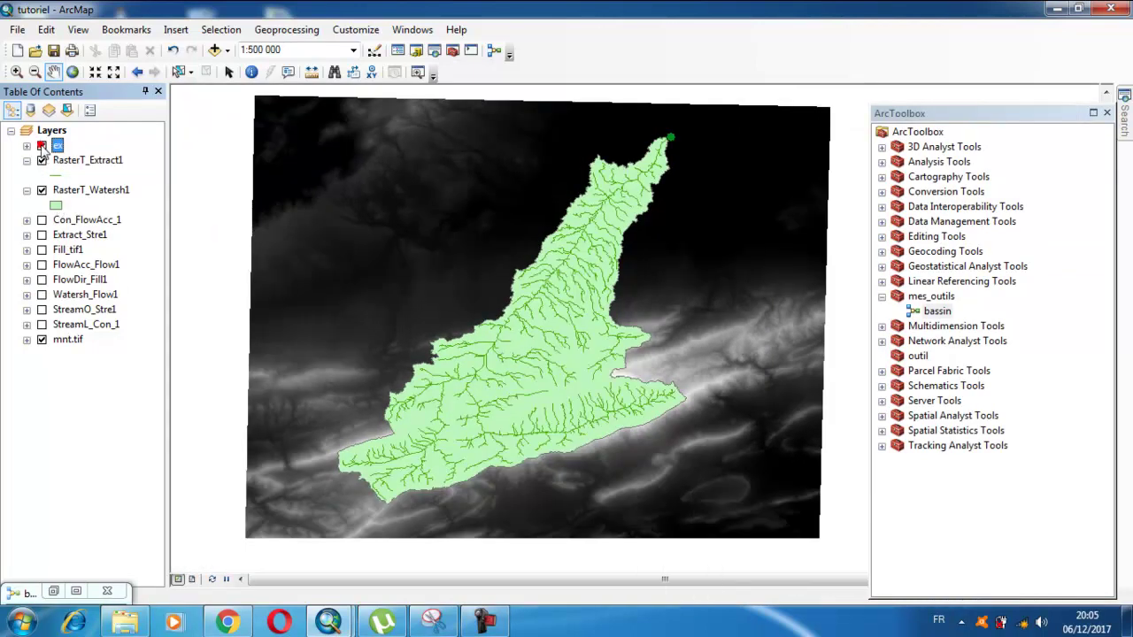
Rename the layer ex as exutoire in its layer properties.
right_click(56, 147)
left_click(122, 493)
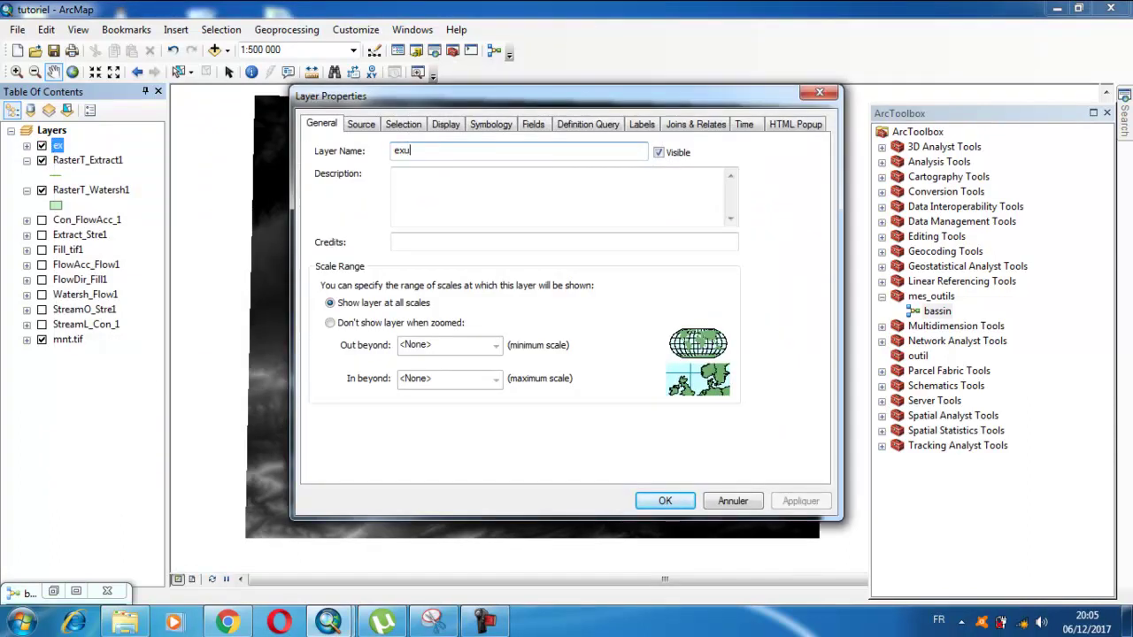
type("utoire")
left_click(800, 501)
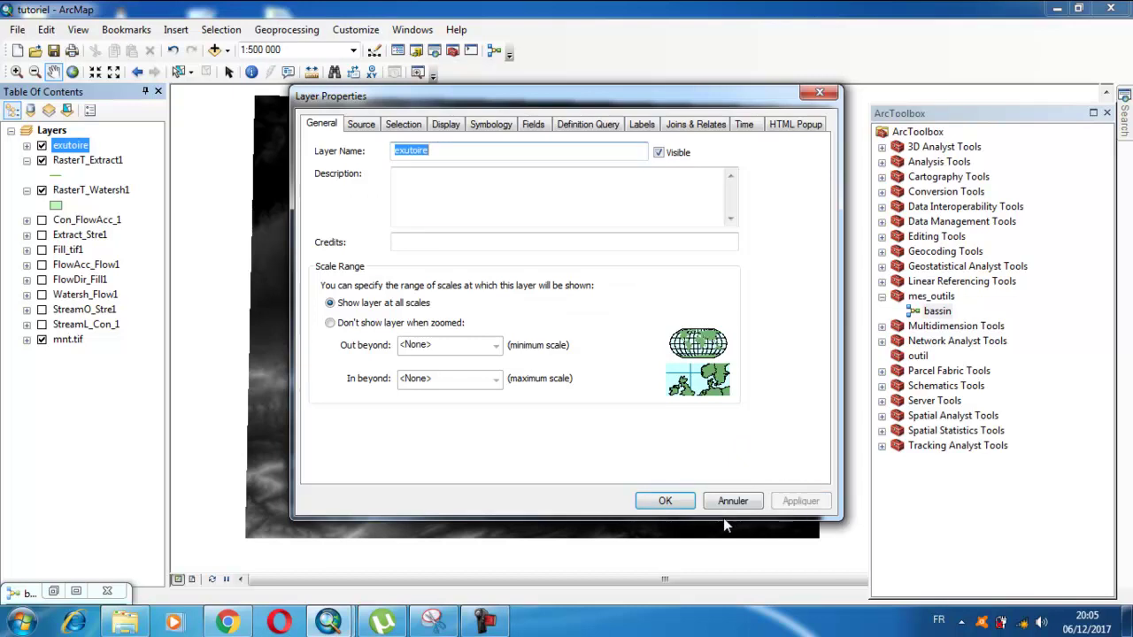
left_click(665, 501)
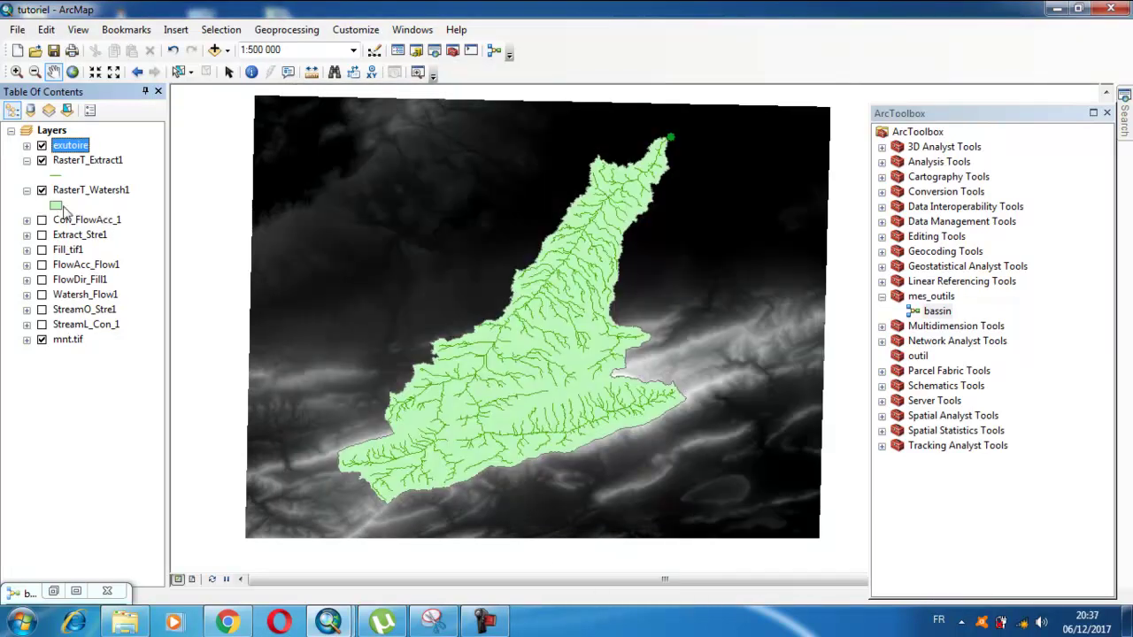
Style the RasterT_Watersh1 polygon with no fill and a turquoise outline of width 3.
left_click(59, 207)
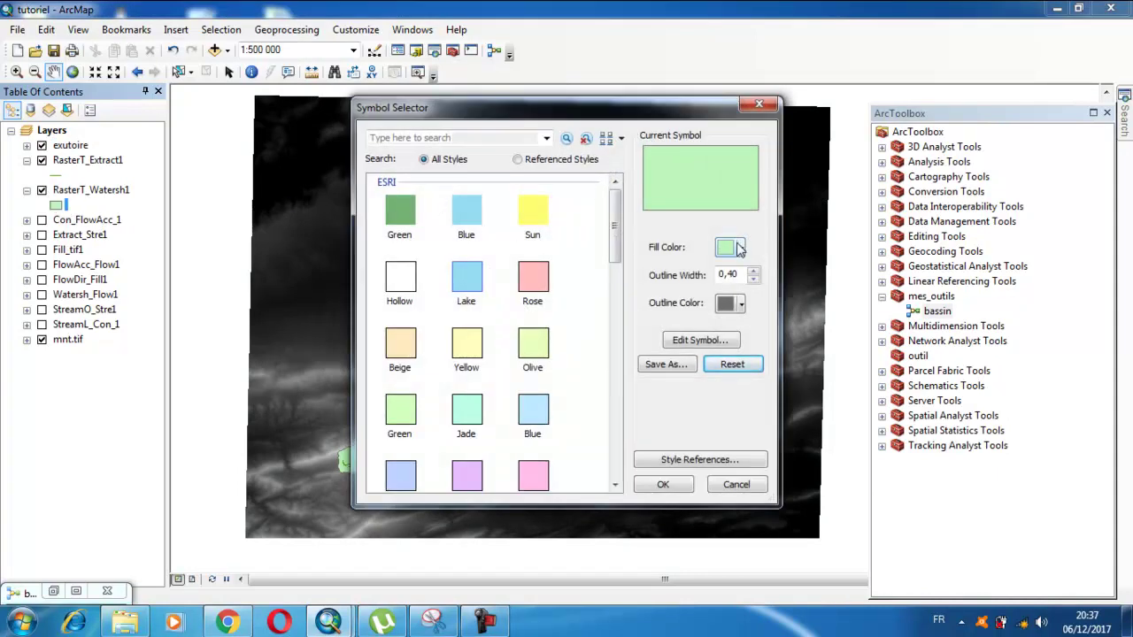
left_click(740, 249)
left_click(754, 267)
left_click(753, 270)
left_click(753, 271)
left_click(753, 271)
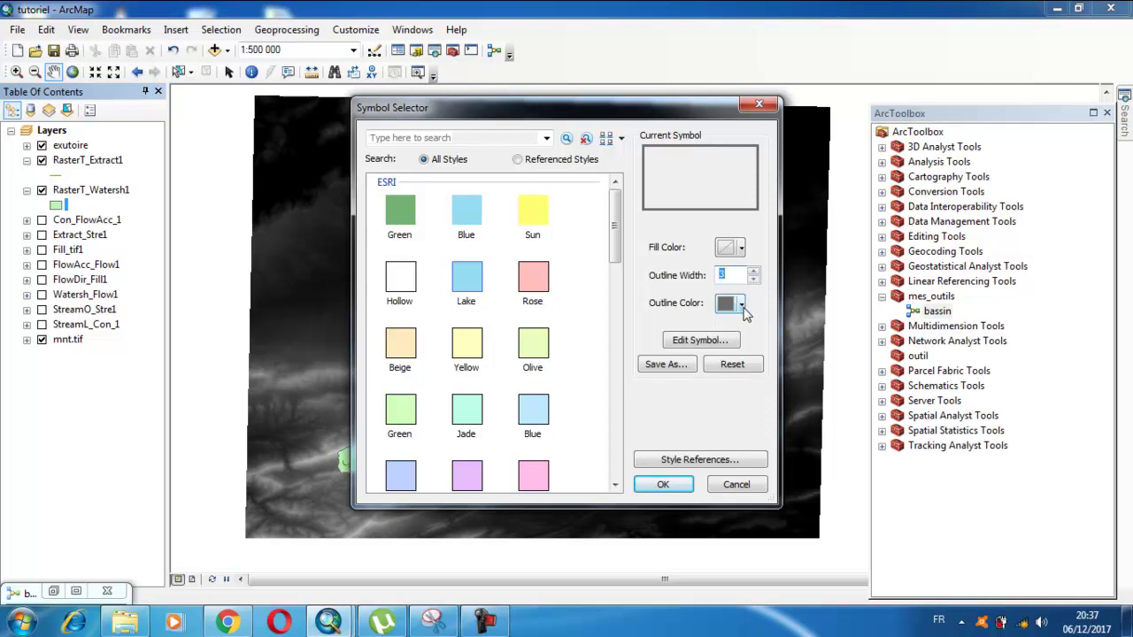
left_click(742, 305)
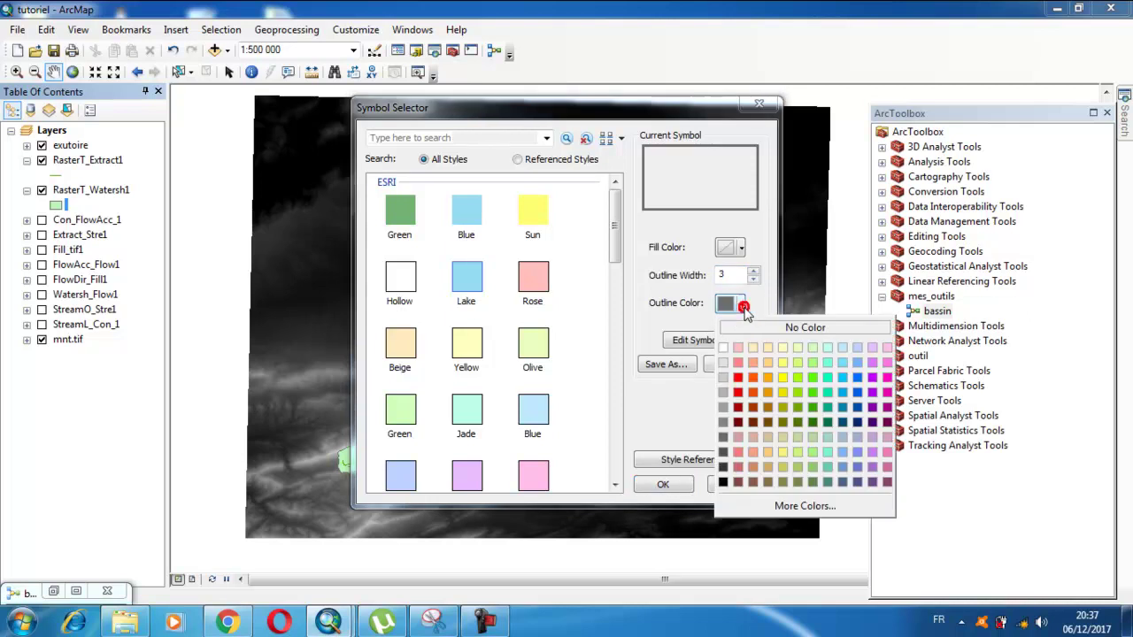
left_click(827, 378)
left_click(663, 484)
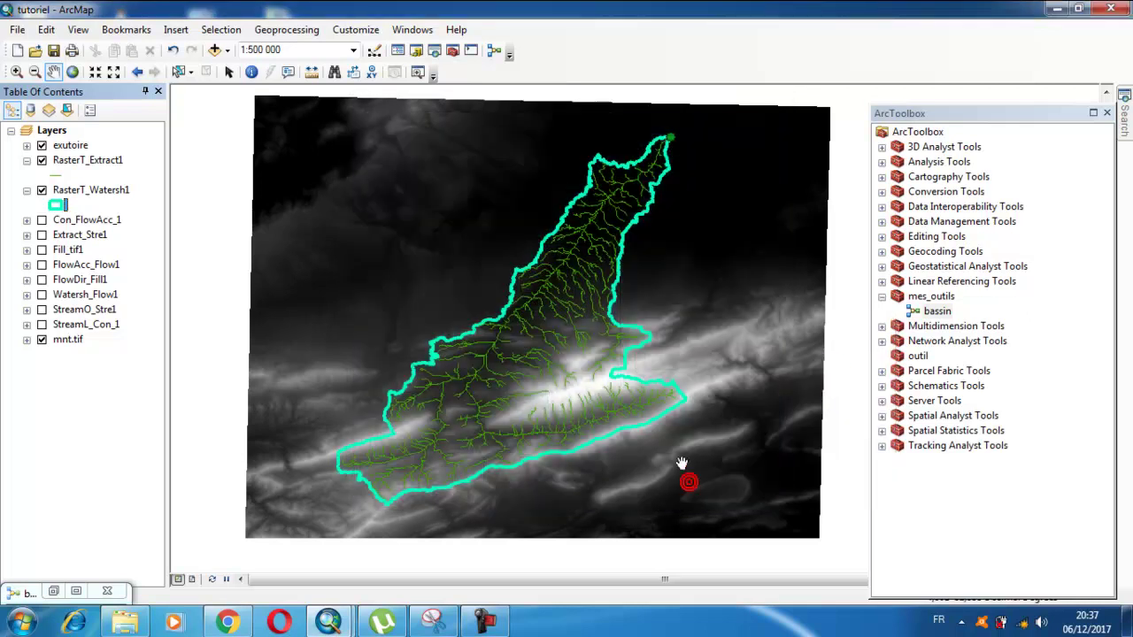
Symbolize the RasterT_Extract1 streams by unique values of the grid_code field, adding all its values.
left_click(68, 163)
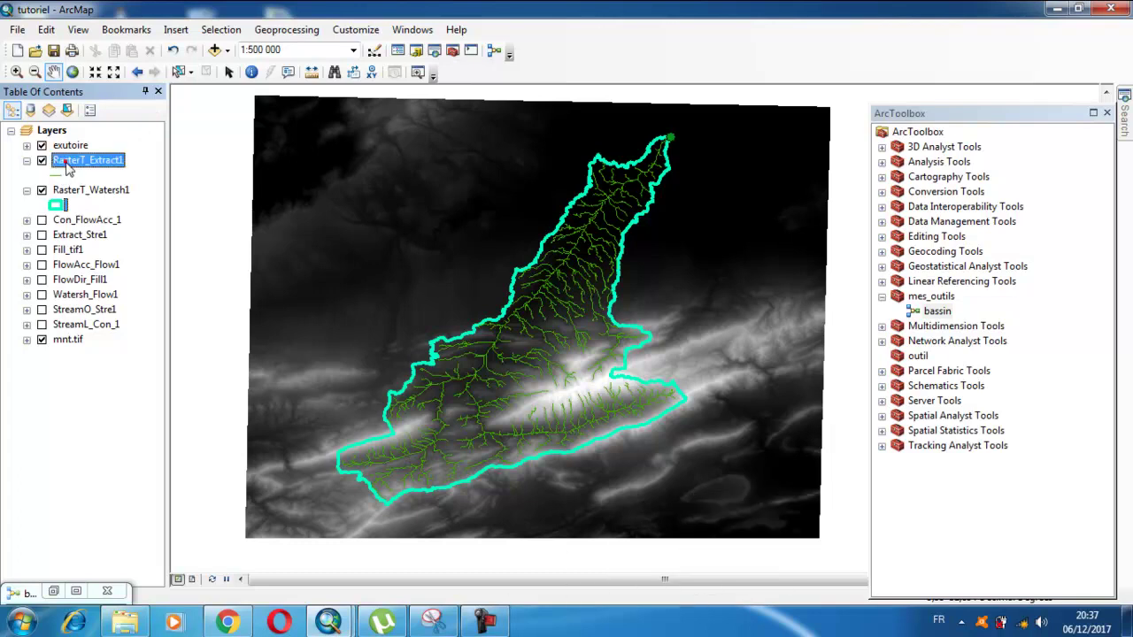
right_click(68, 169)
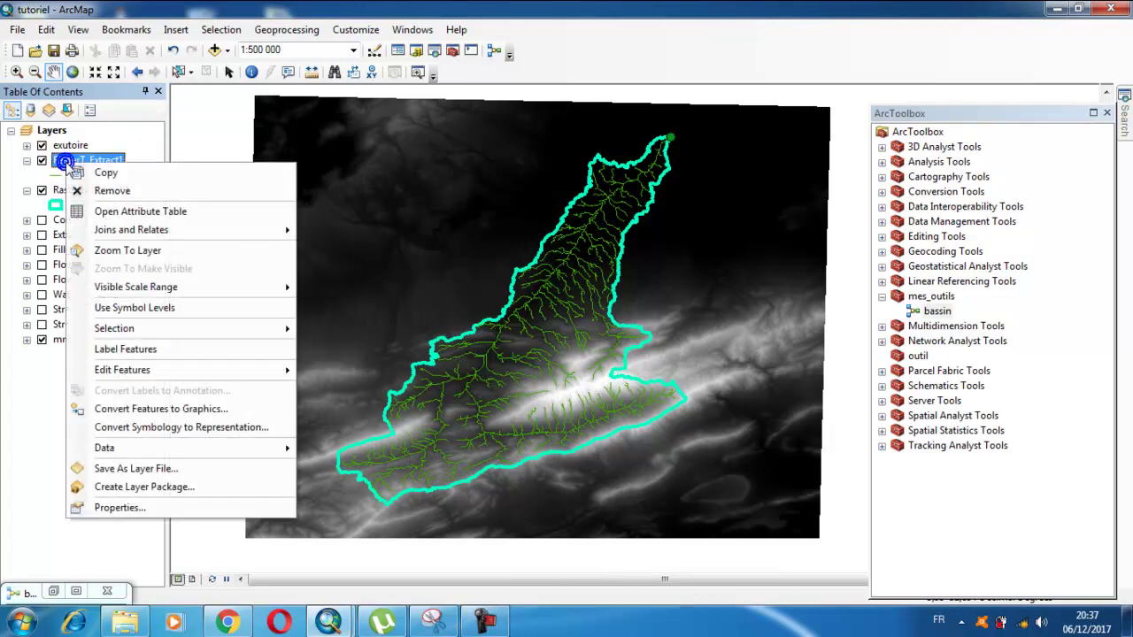
left_click(112, 503)
left_click(492, 125)
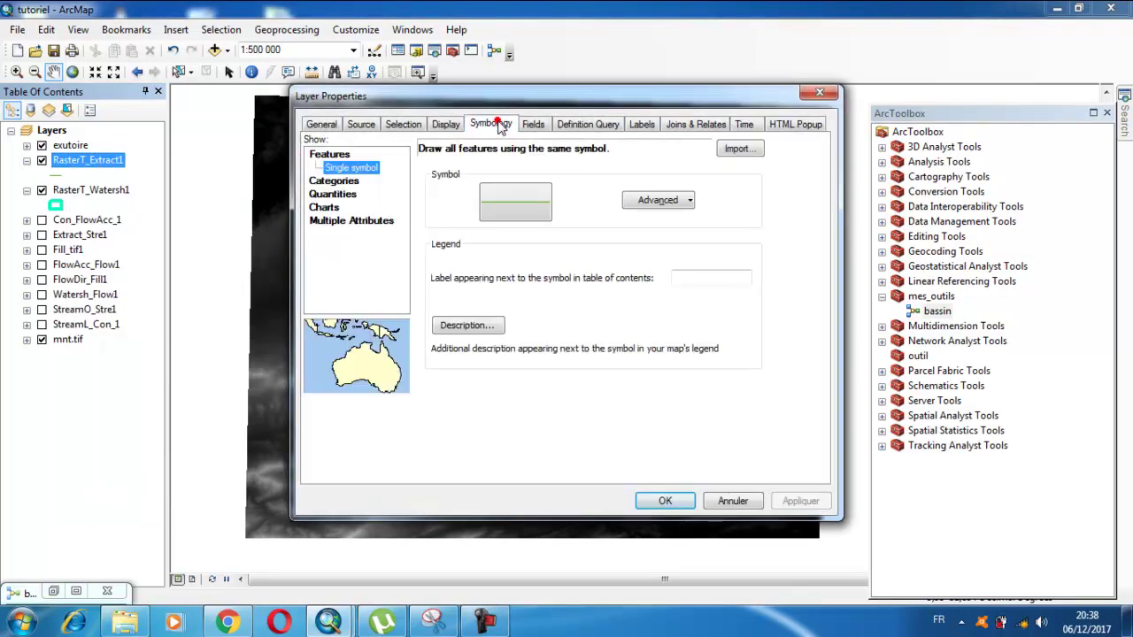
left_click(337, 181)
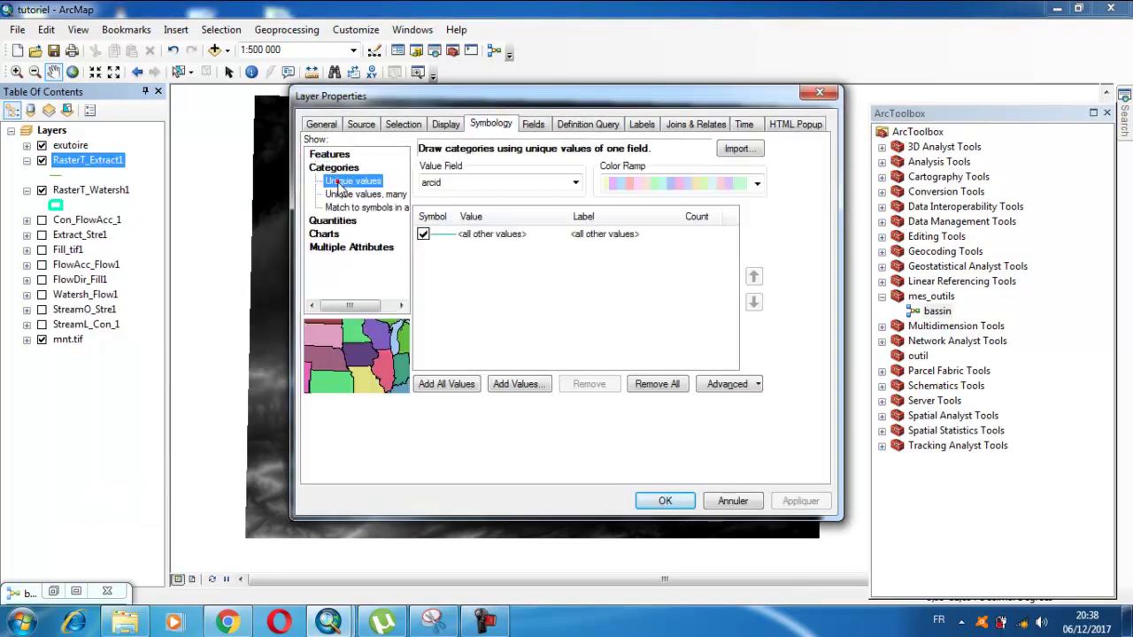
left_click(575, 183)
left_click(441, 208)
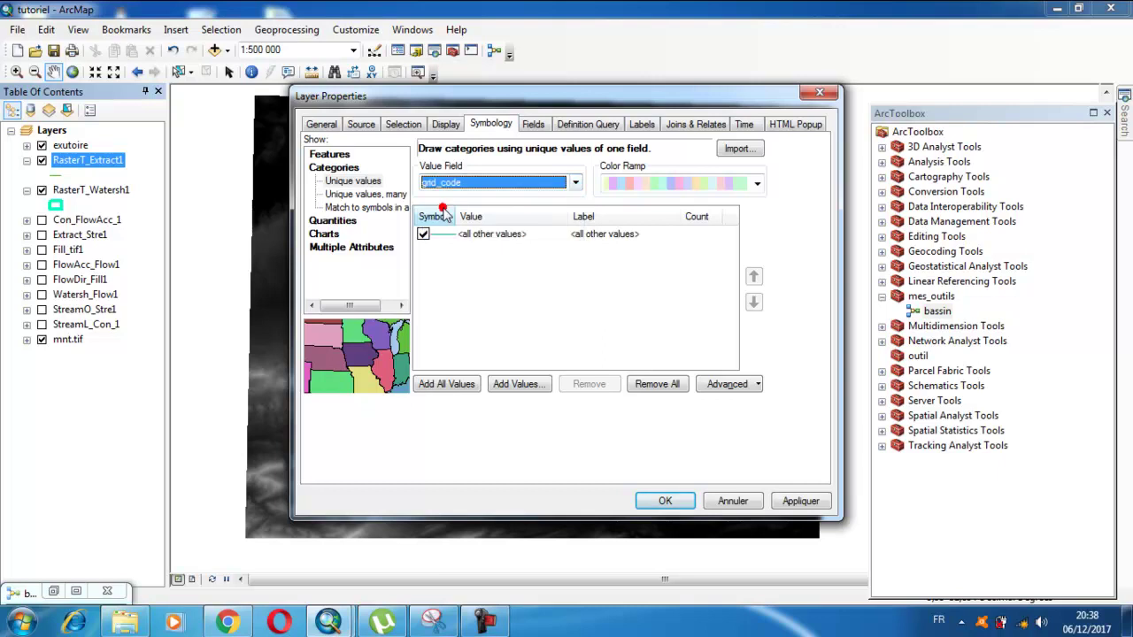
left_click(453, 389)
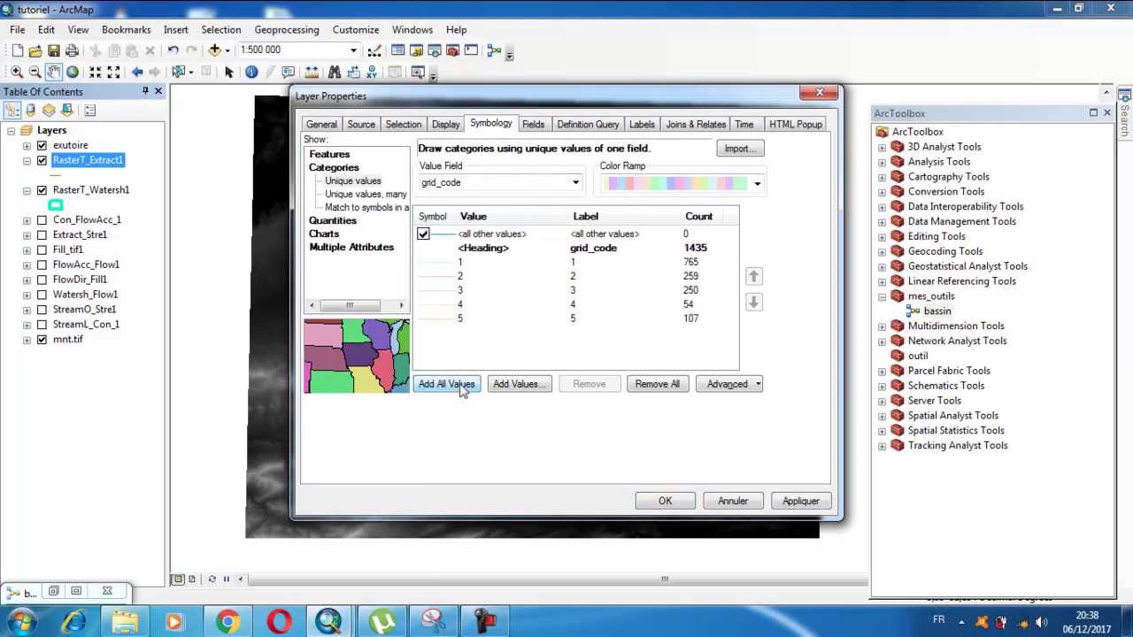
left_click(797, 501)
left_click(665, 501)
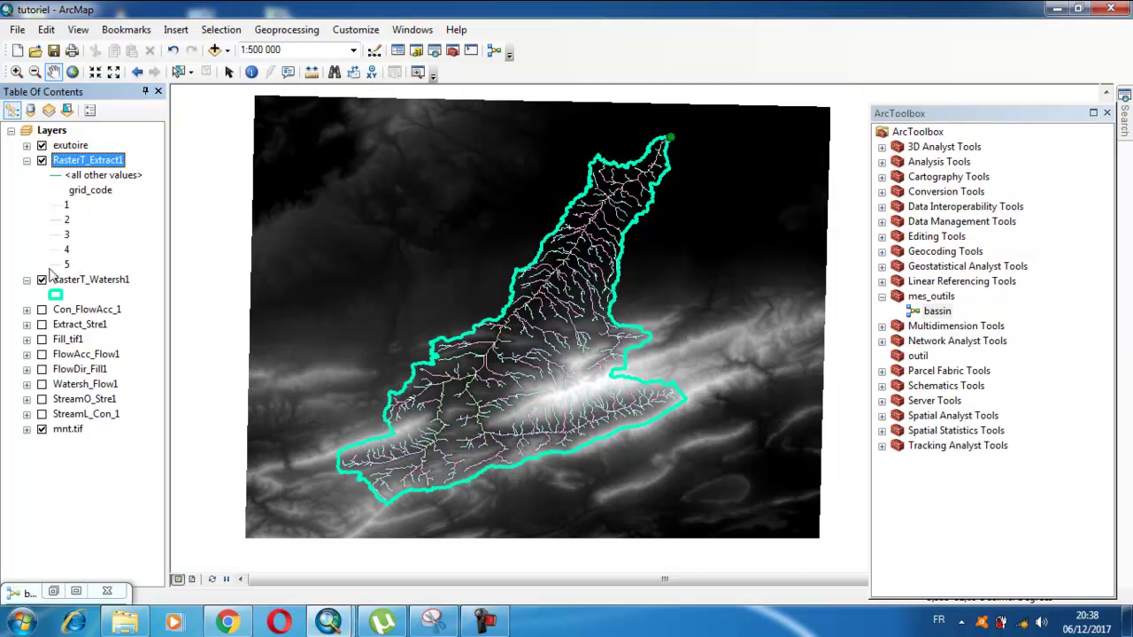
Give the grid_code class 5 streams a dark blue line of width 3.
left_click(57, 264)
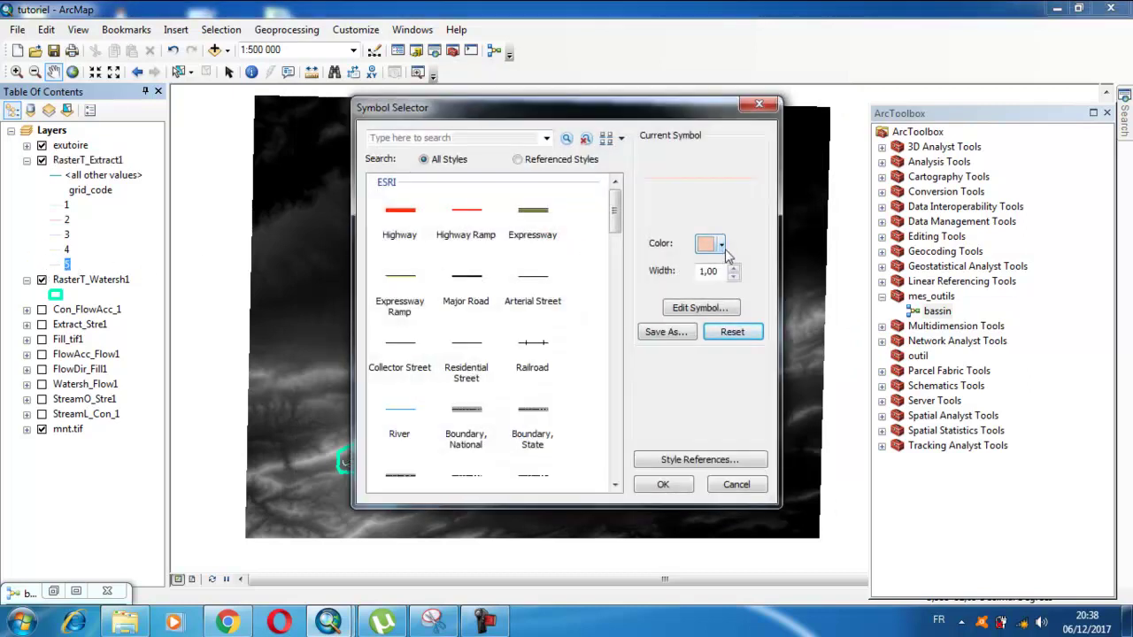
left_click(724, 247)
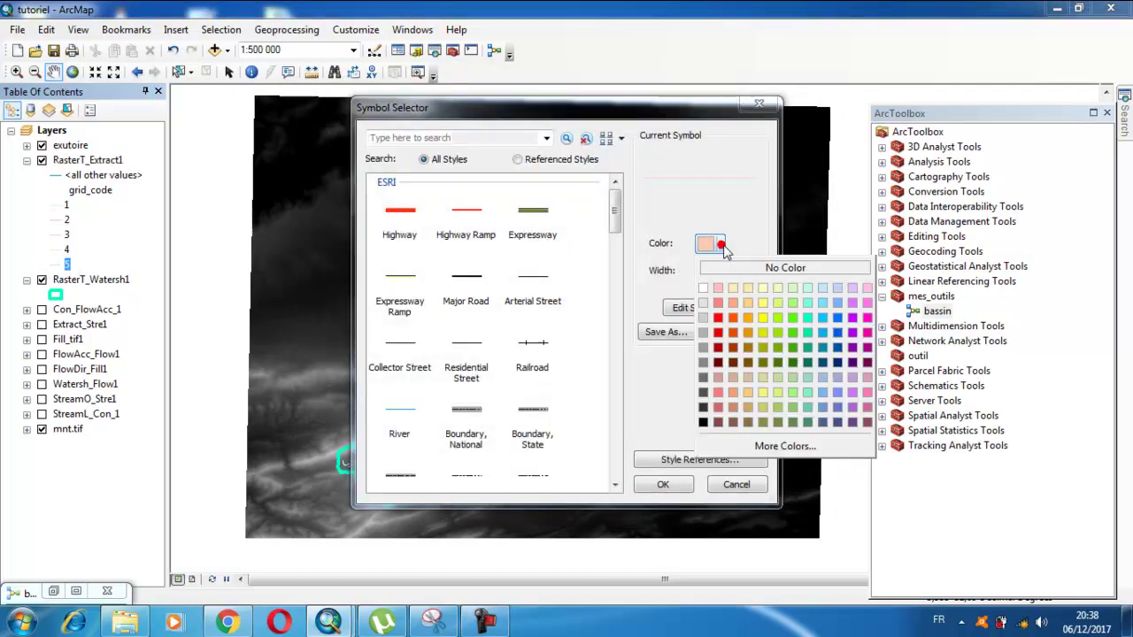
left_click(835, 334)
left_click(733, 267)
left_click(733, 267)
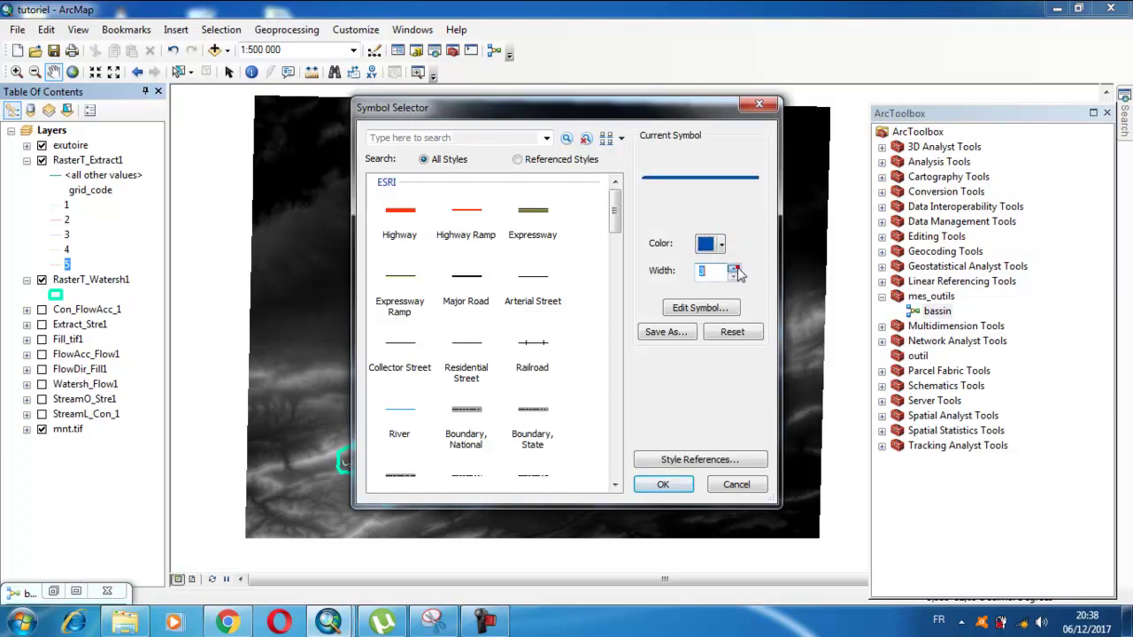
left_click(663, 486)
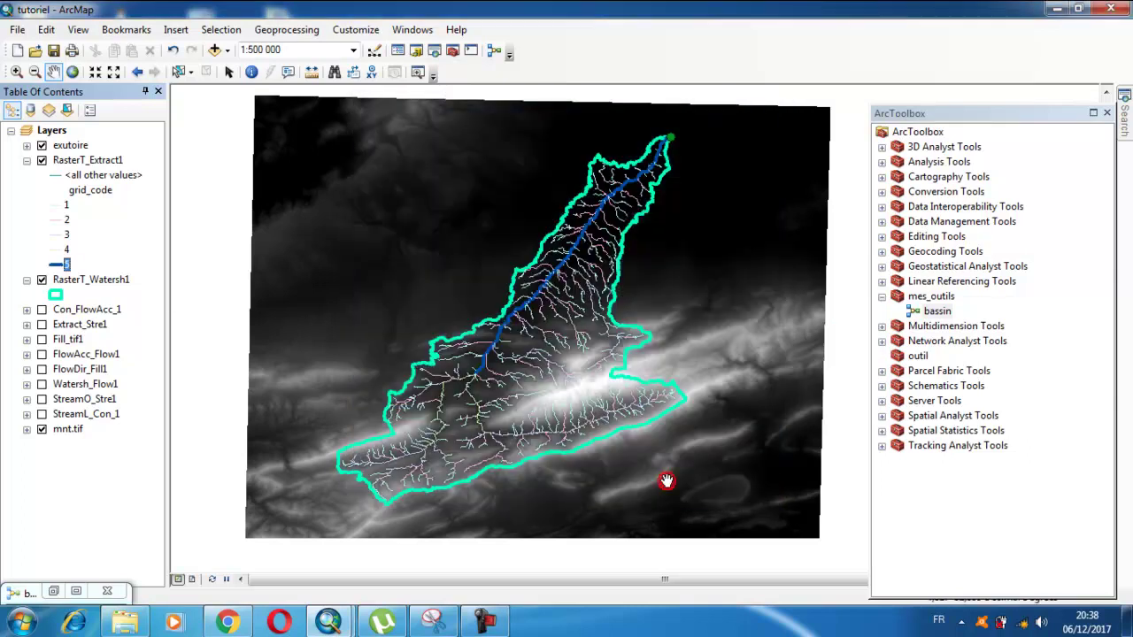
Give the grid_code class 4 streams a bright blue line of width 2.
double_click(66, 251)
left_click(720, 247)
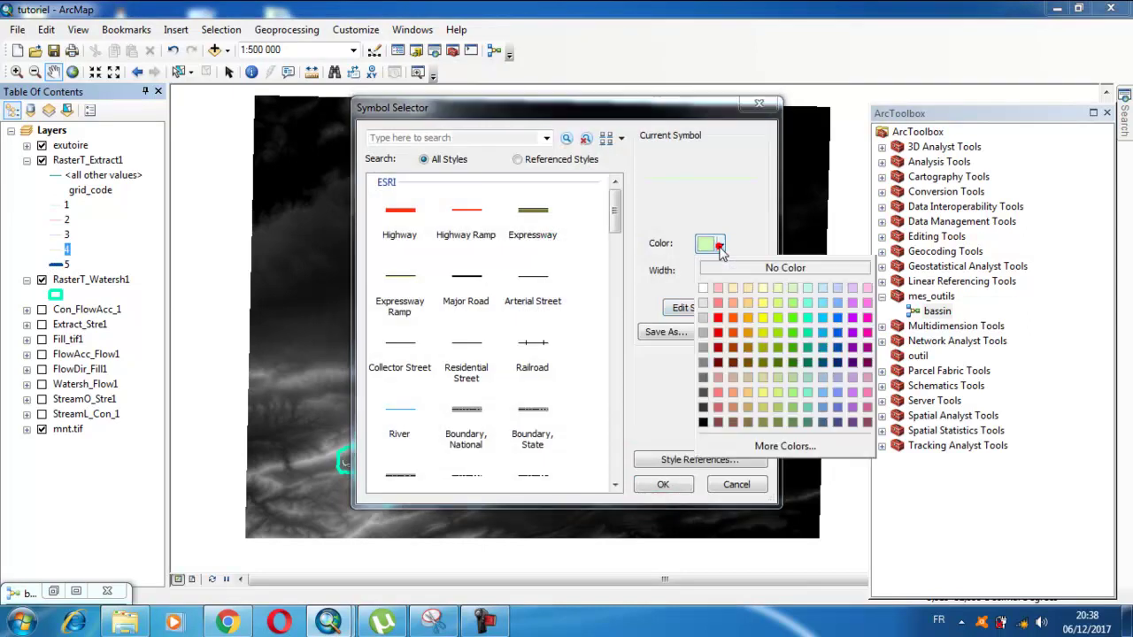
left_click(840, 332)
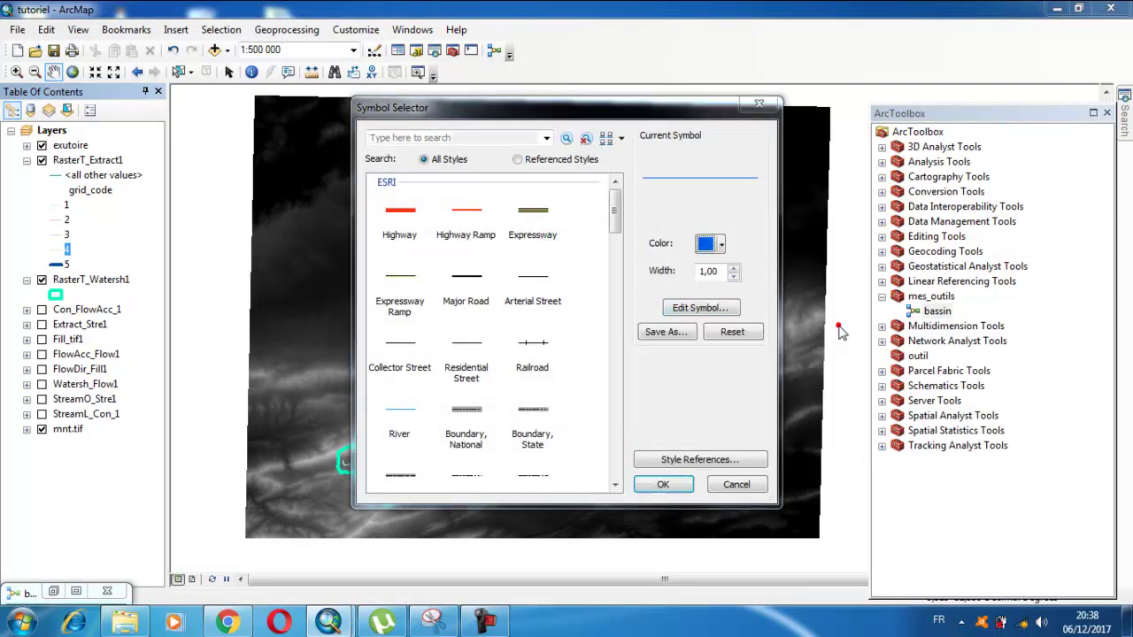
left_click(733, 267)
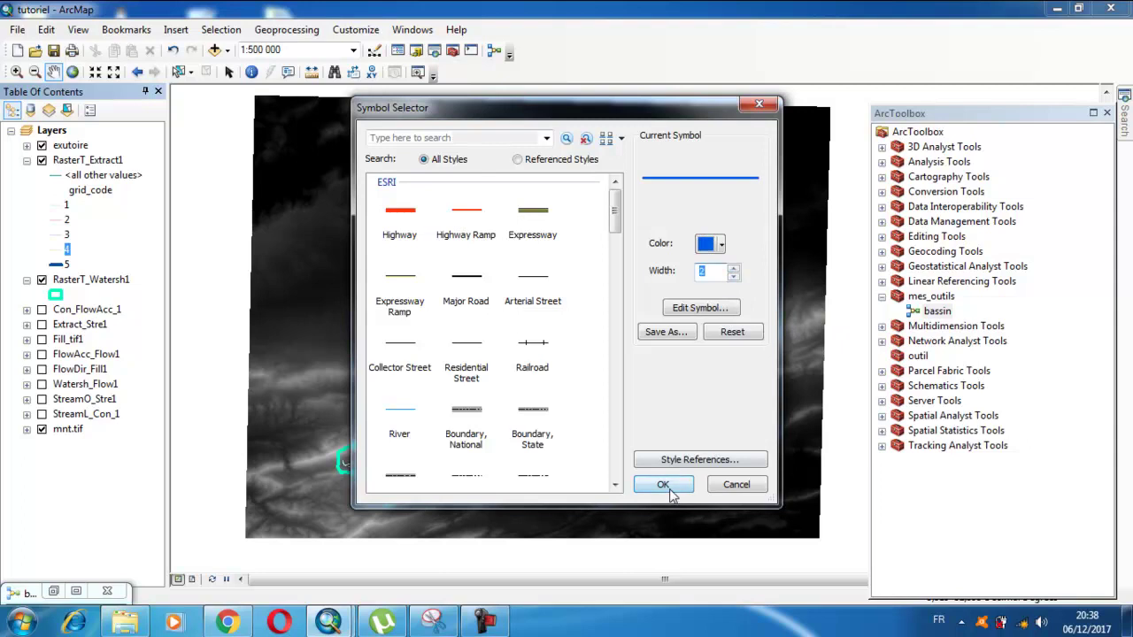
left_click(663, 485)
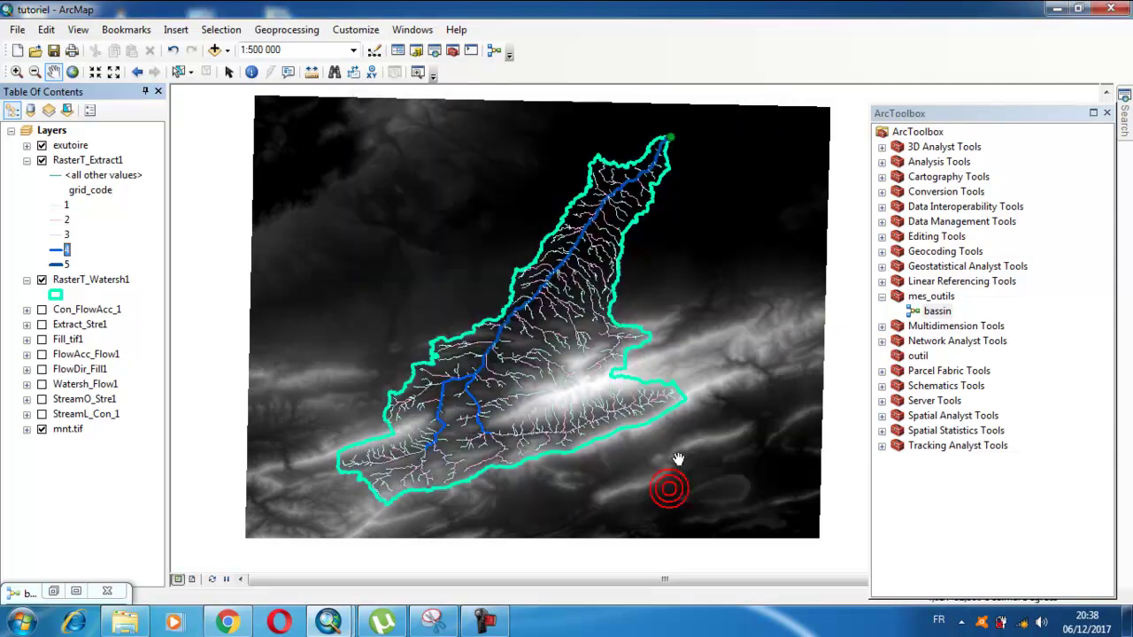
Color the grid_code class 3 streams light blue.
double_click(59, 235)
left_click(719, 246)
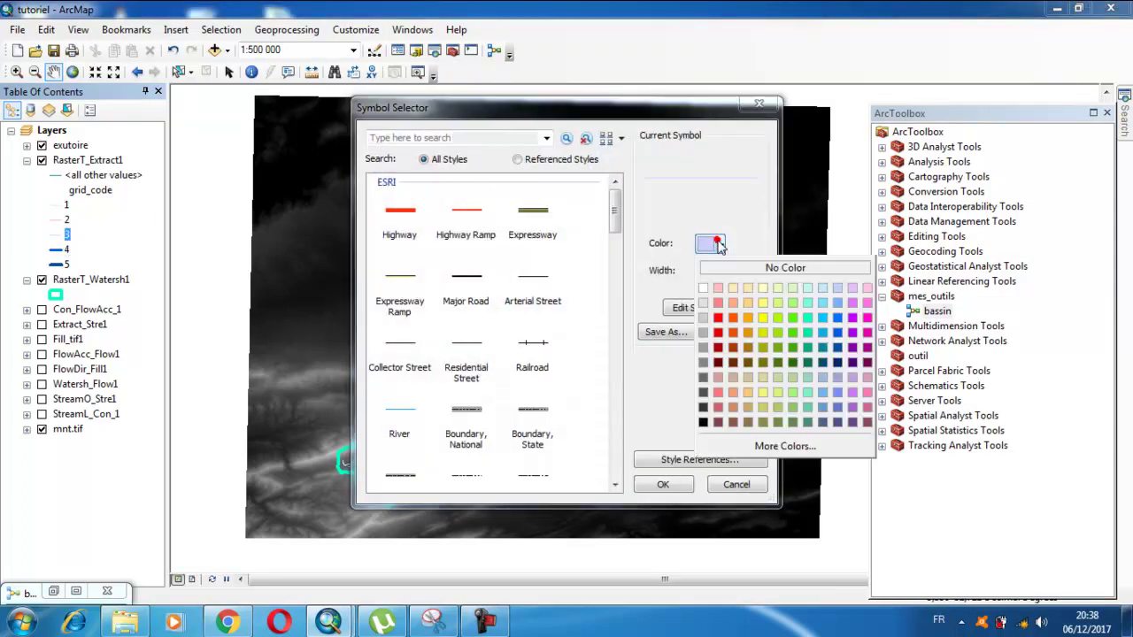
left_click(838, 301)
left_click(663, 486)
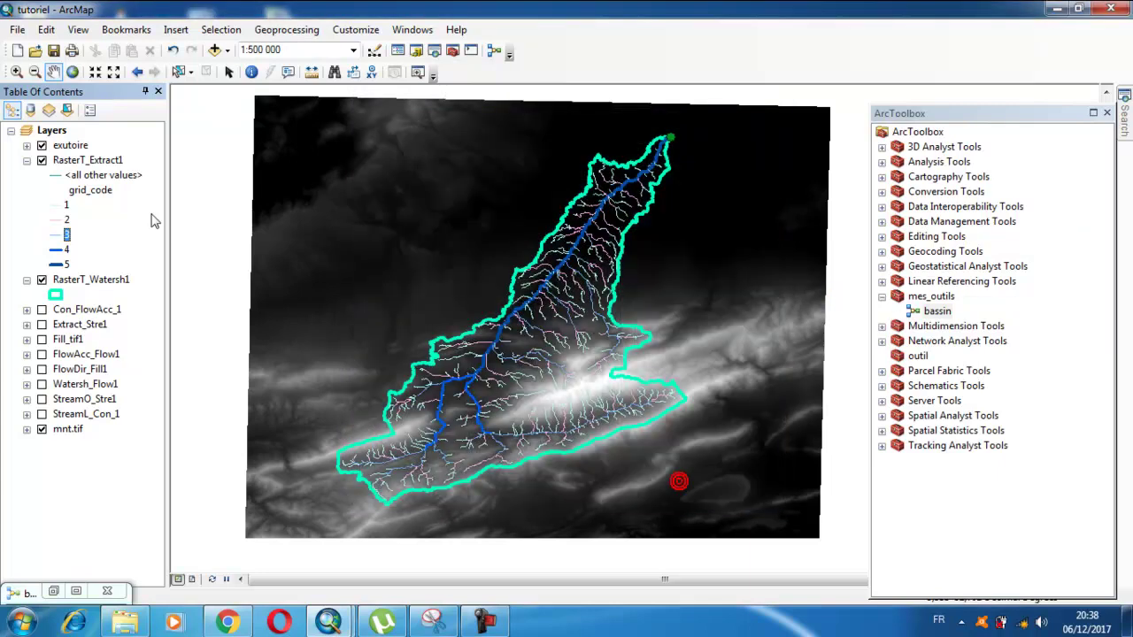
Color the grid_code class 2 and class 1 streams in a very pale blue.
double_click(65, 219)
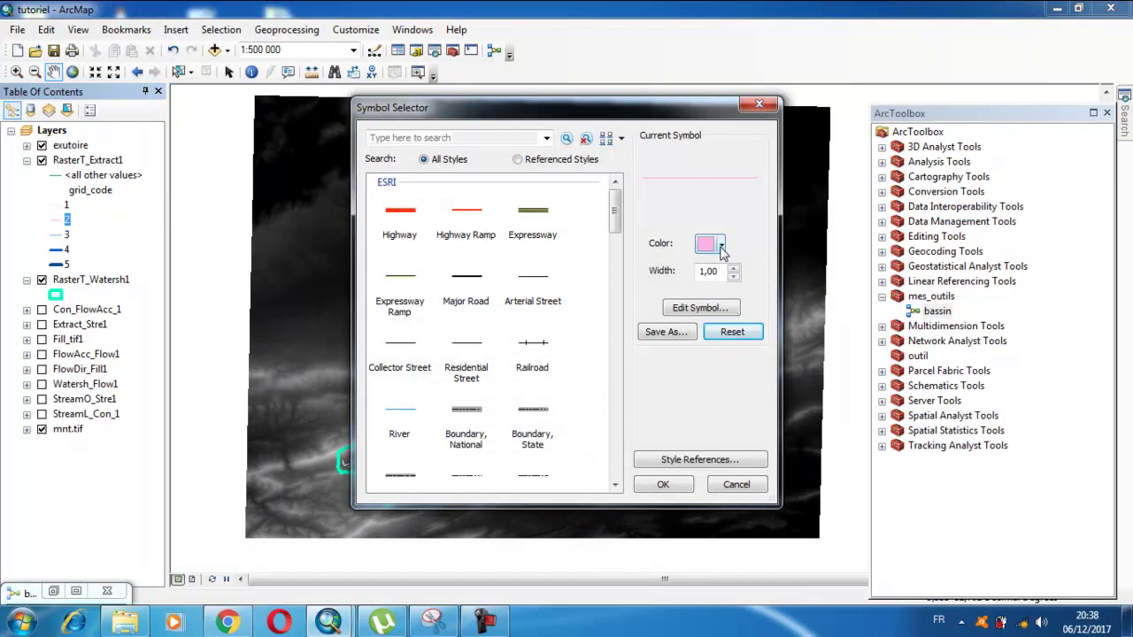
left_click(721, 248)
left_click(836, 289)
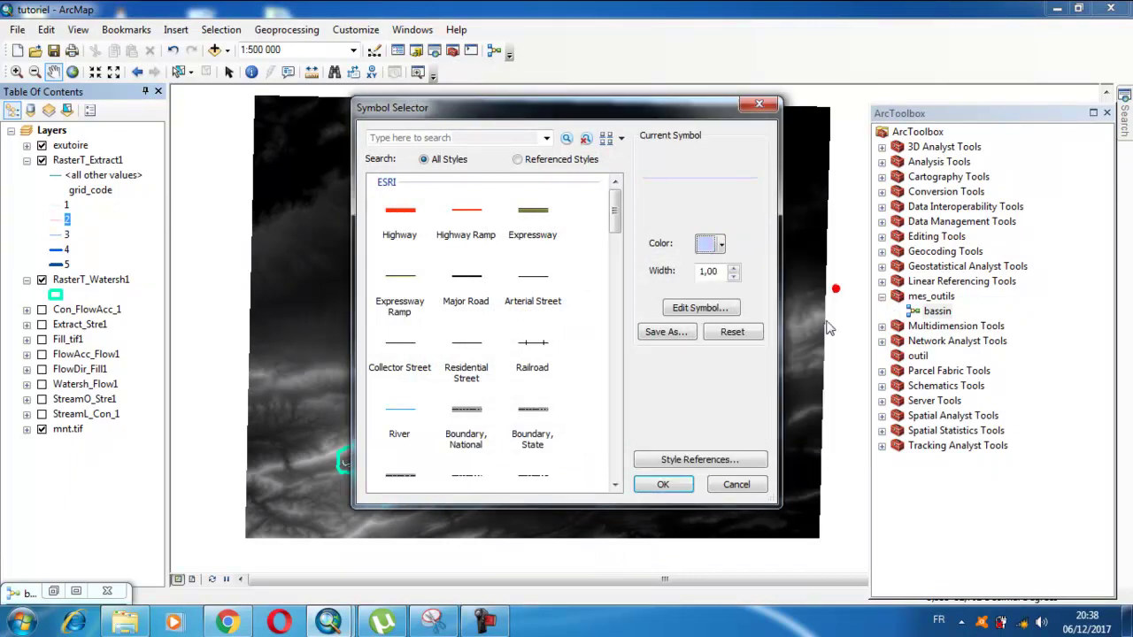
left_click(663, 484)
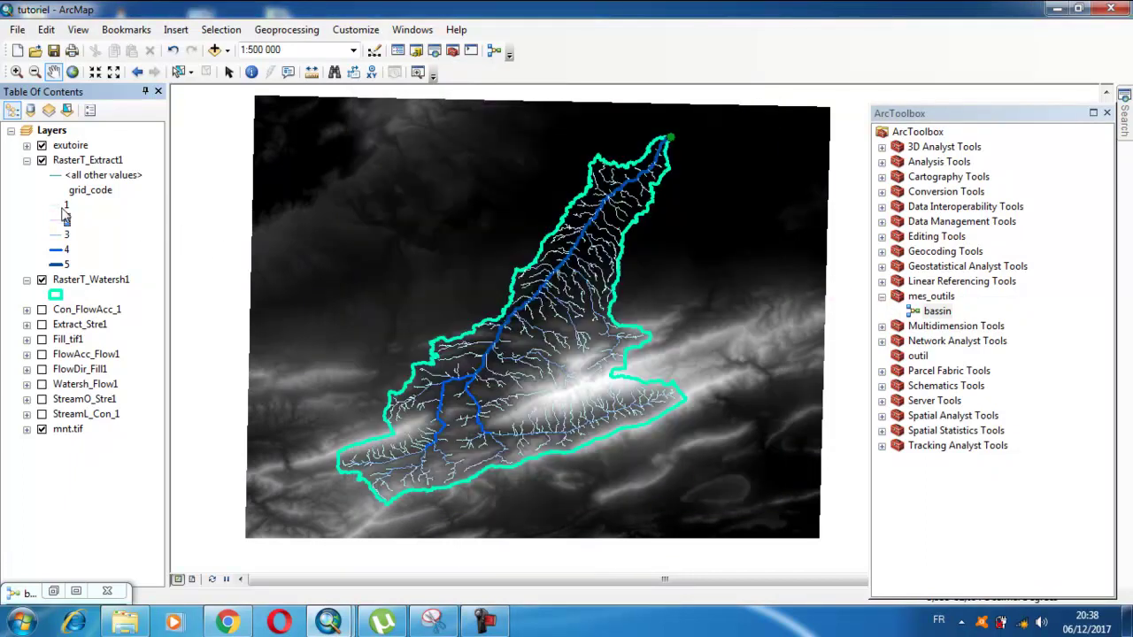
double_click(63, 205)
left_click(721, 244)
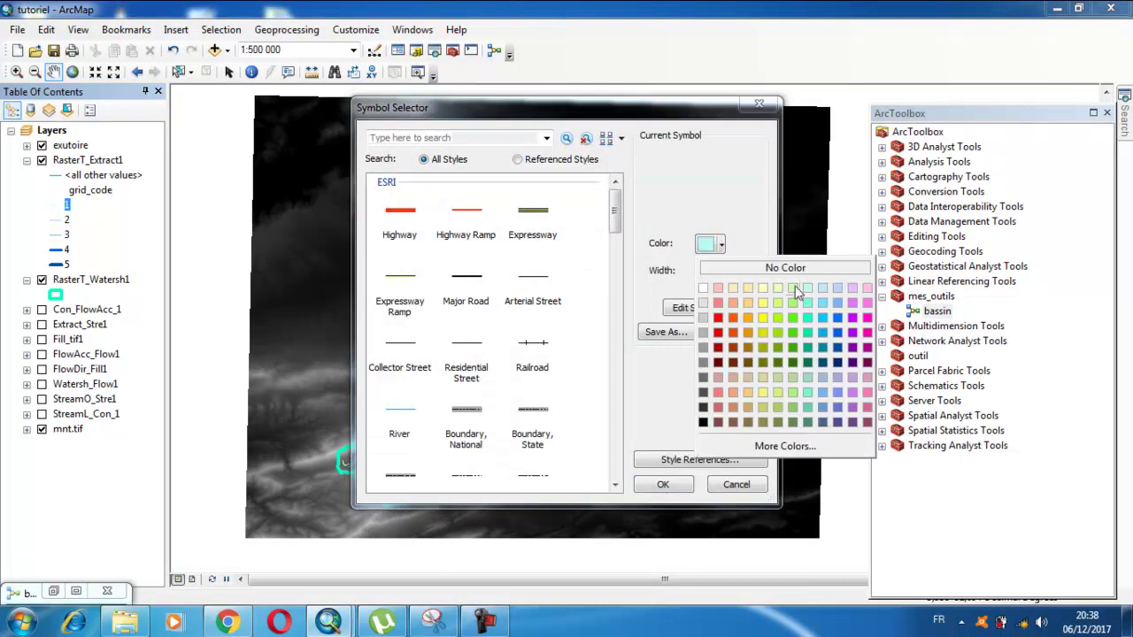
left_click(837, 288)
left_click(657, 480)
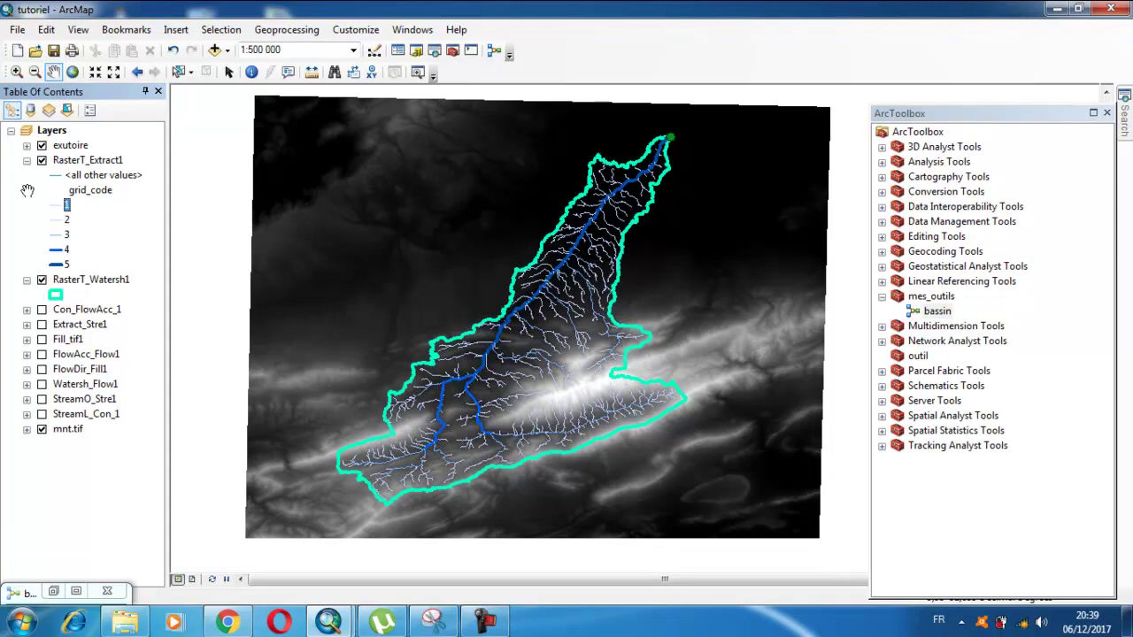
Hide the mnt.tif raster, collapse the RasterT_Extract1 and RasterT_Watersh1 legends, and display mnt.tif again.
left_click(41, 429)
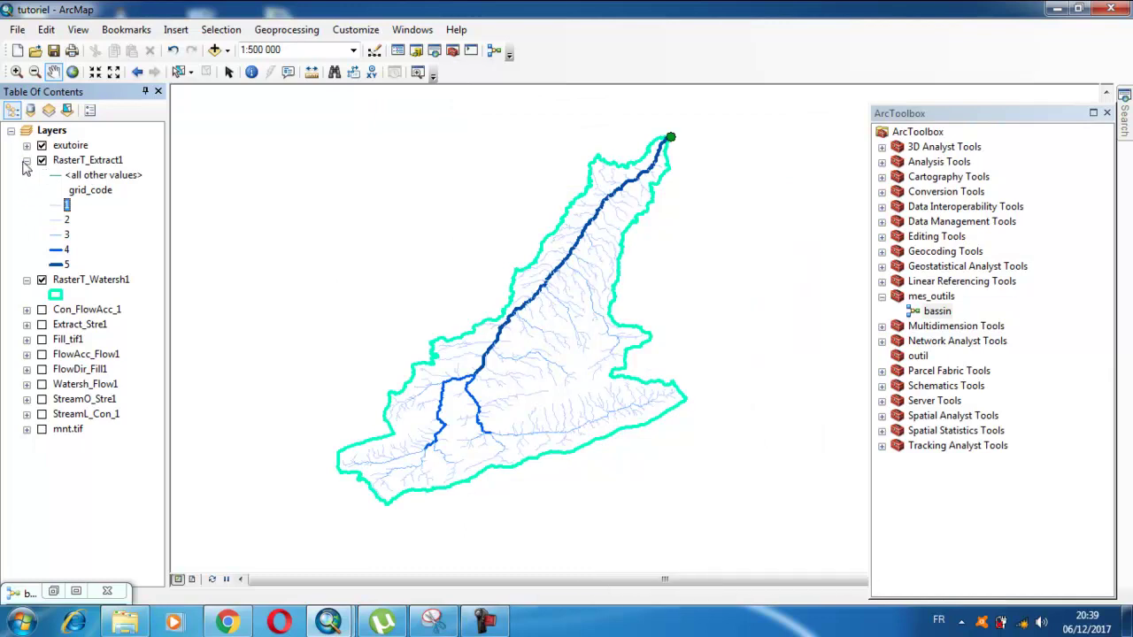
left_click(26, 161)
left_click(27, 176)
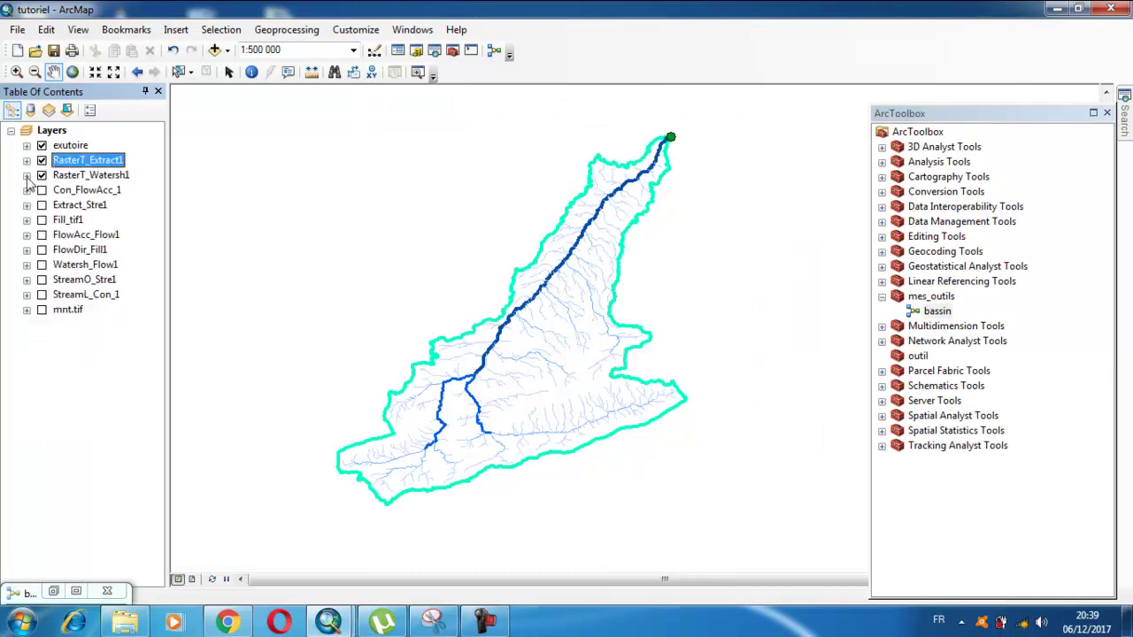
left_click(41, 309)
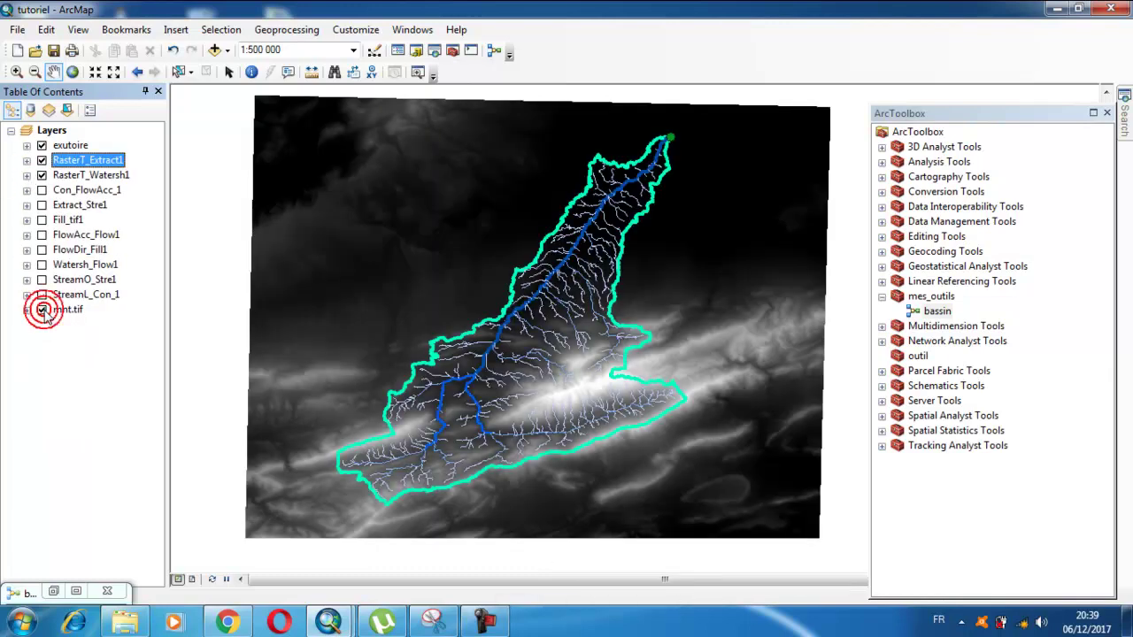
Review the bassin model diagram in full and close up on its mnt.tif, Fill and Flow Direction elements.
left_click(78, 590)
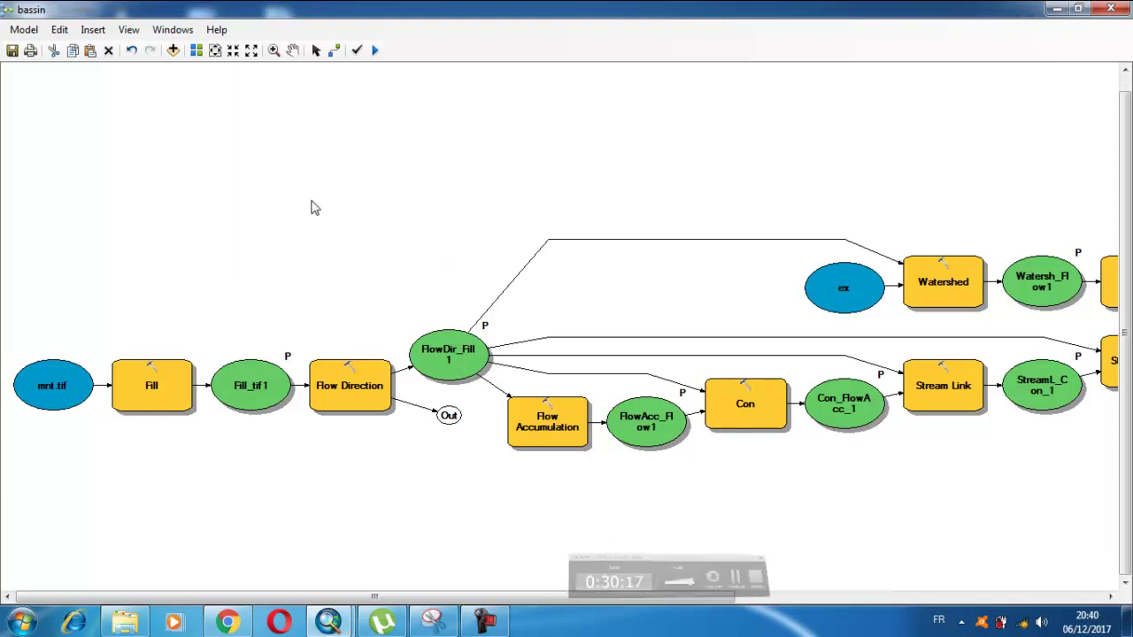
left_click(215, 51)
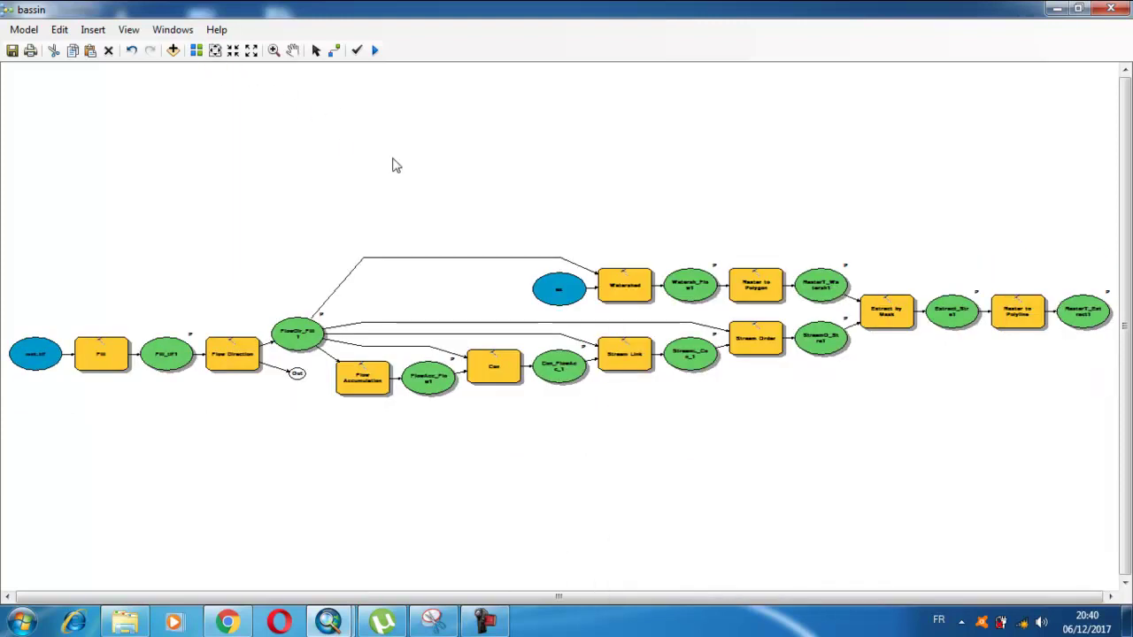
left_click(273, 51)
left_click_drag(4, 328, 338, 435)
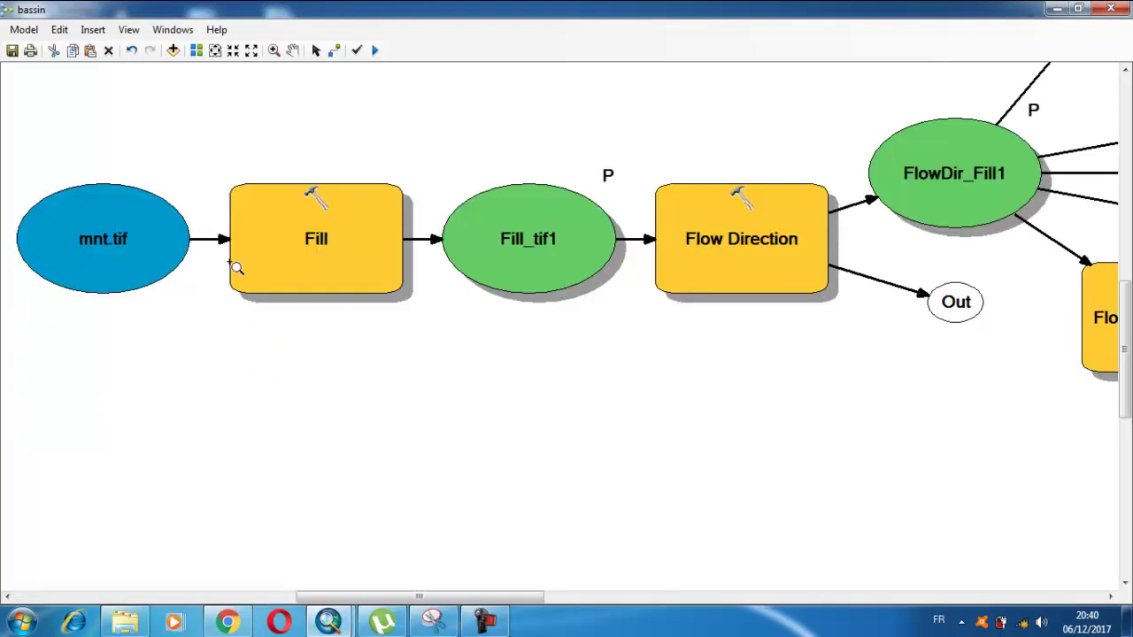
left_click(214, 50)
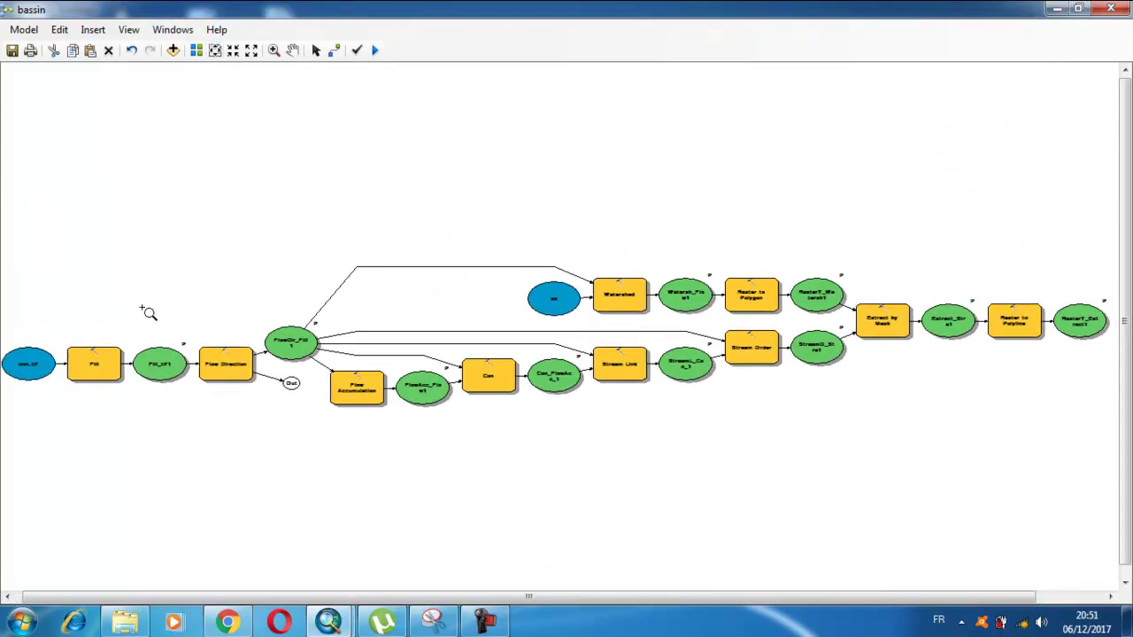
Rearrange the model diagram by stacking Fill, Fill_tif1 and Flow Direction vertically above FlowDir_Fill1, with Out beside Flow Direction.
left_click(316, 51)
left_click_drag(216, 361, 249, 256)
left_click(291, 382)
left_click_drag(291, 382, 205, 277)
left_click_drag(136, 369, 244, 206)
left_click_drag(250, 263, 277, 285)
left_click_drag(101, 354, 253, 140)
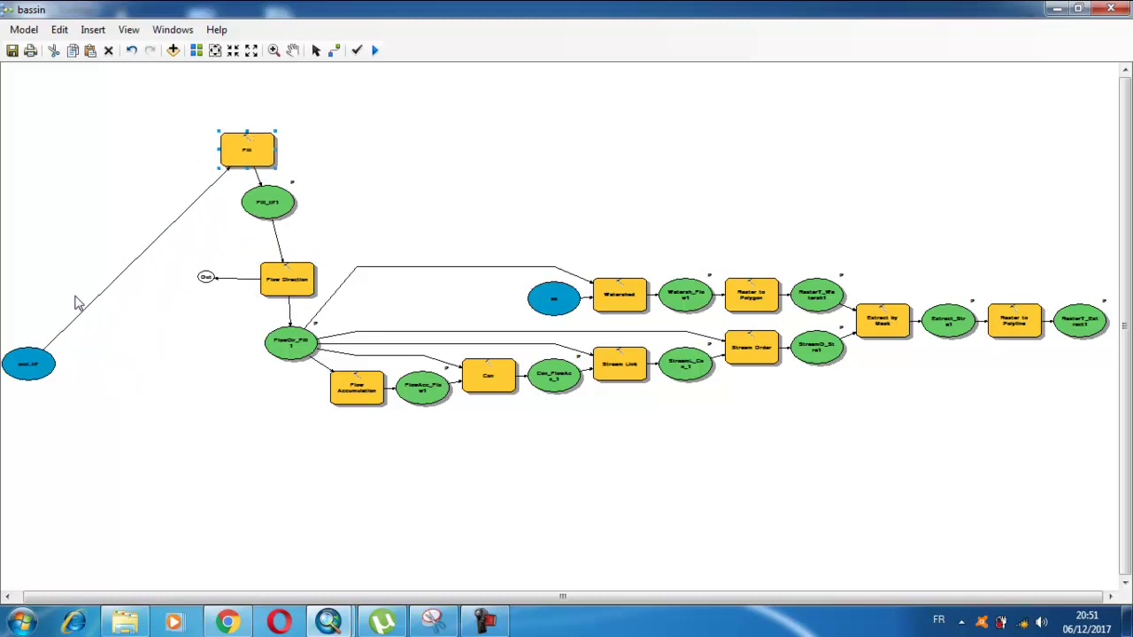